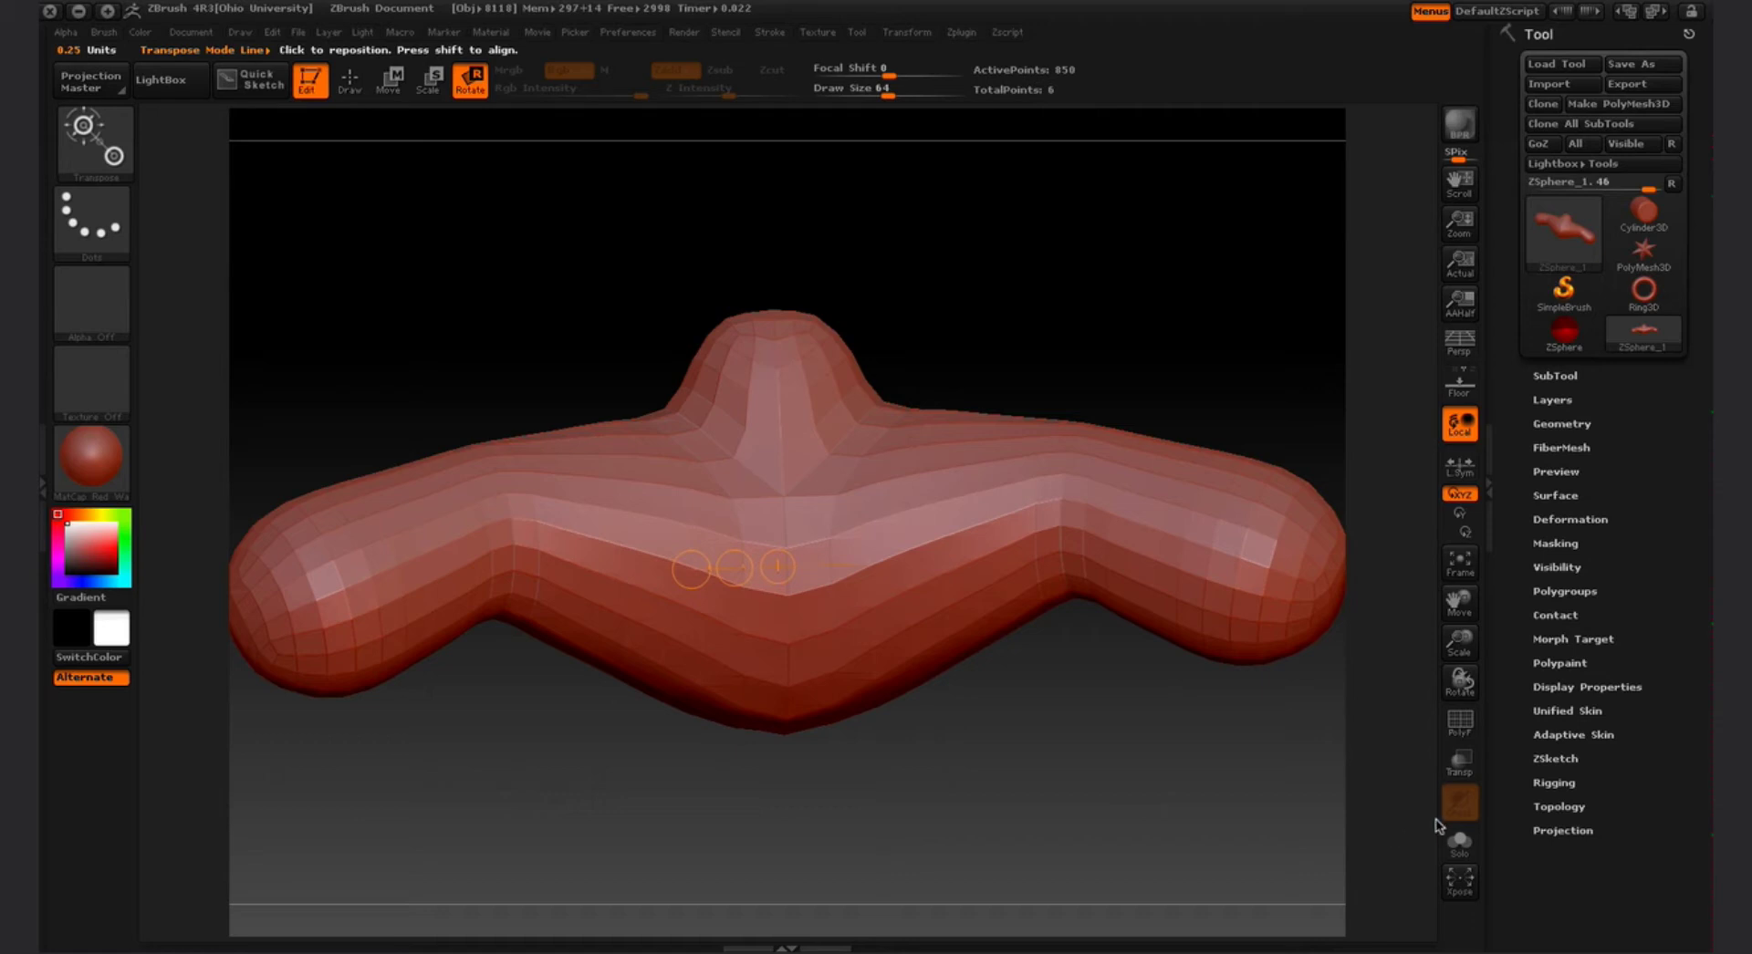
Expand Tool > Adaptive Skin to show the ZSphere chain's skin preview at Density 2
click(1562, 736)
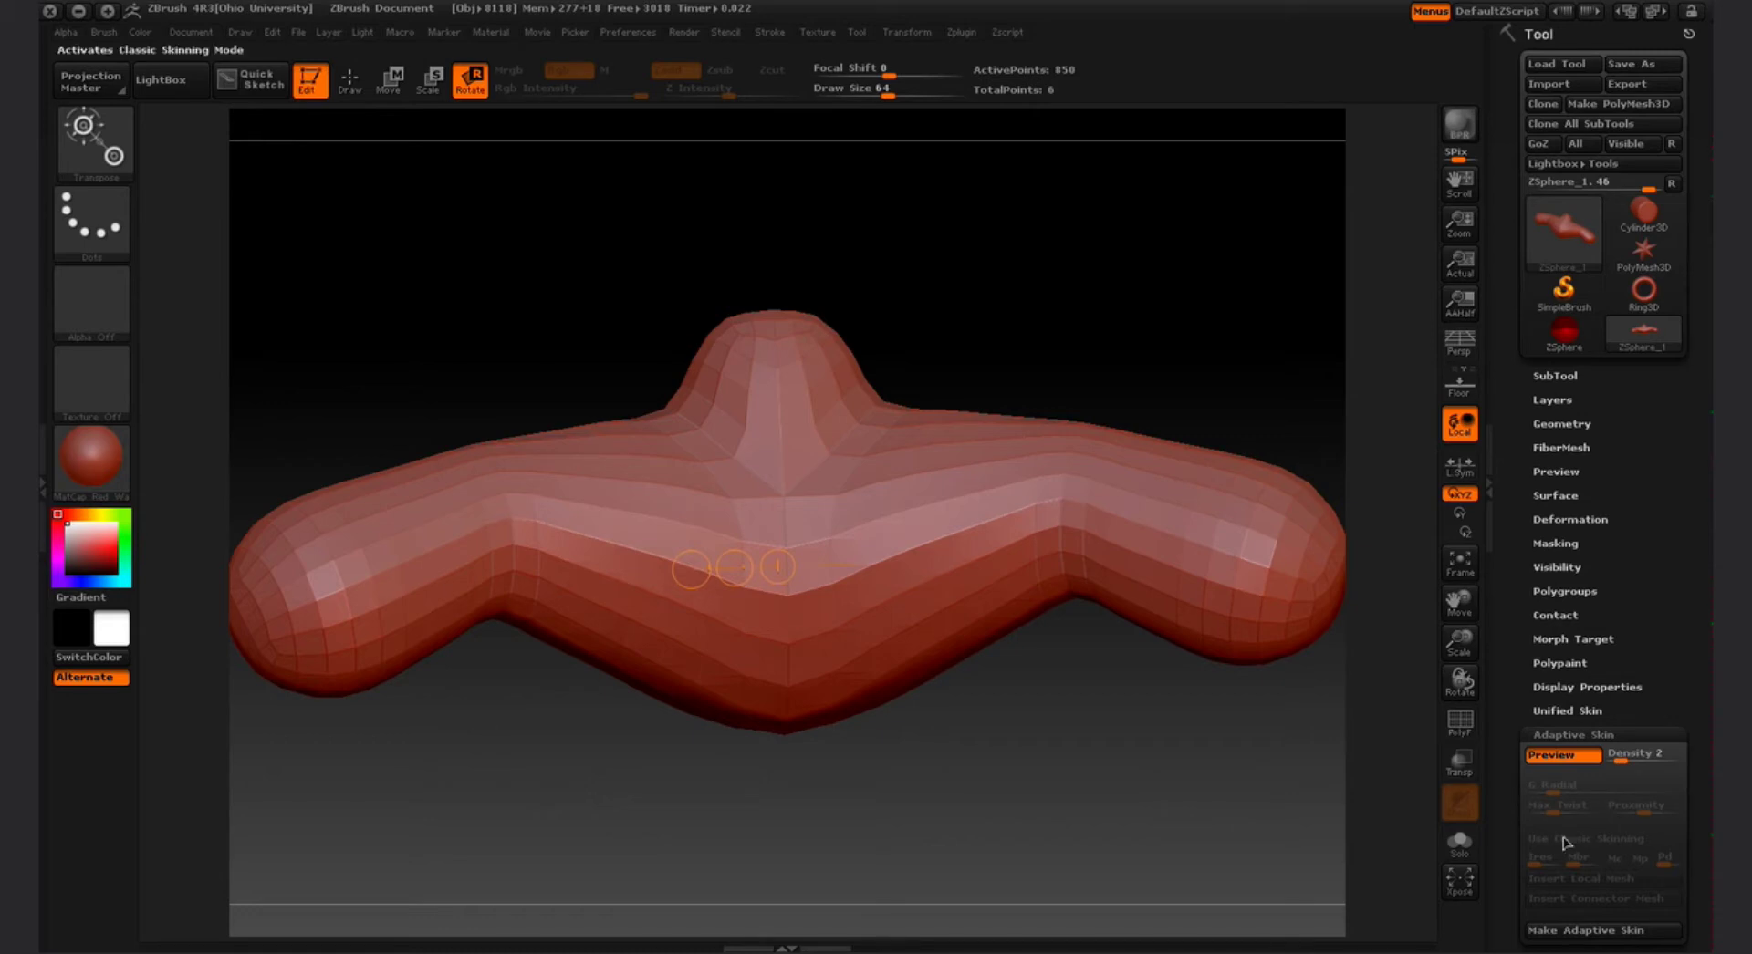
Try higher and lower Adaptive Skin Density values, settling on 3 for a 3,394-point preview
drag(1620, 757, 1637, 762)
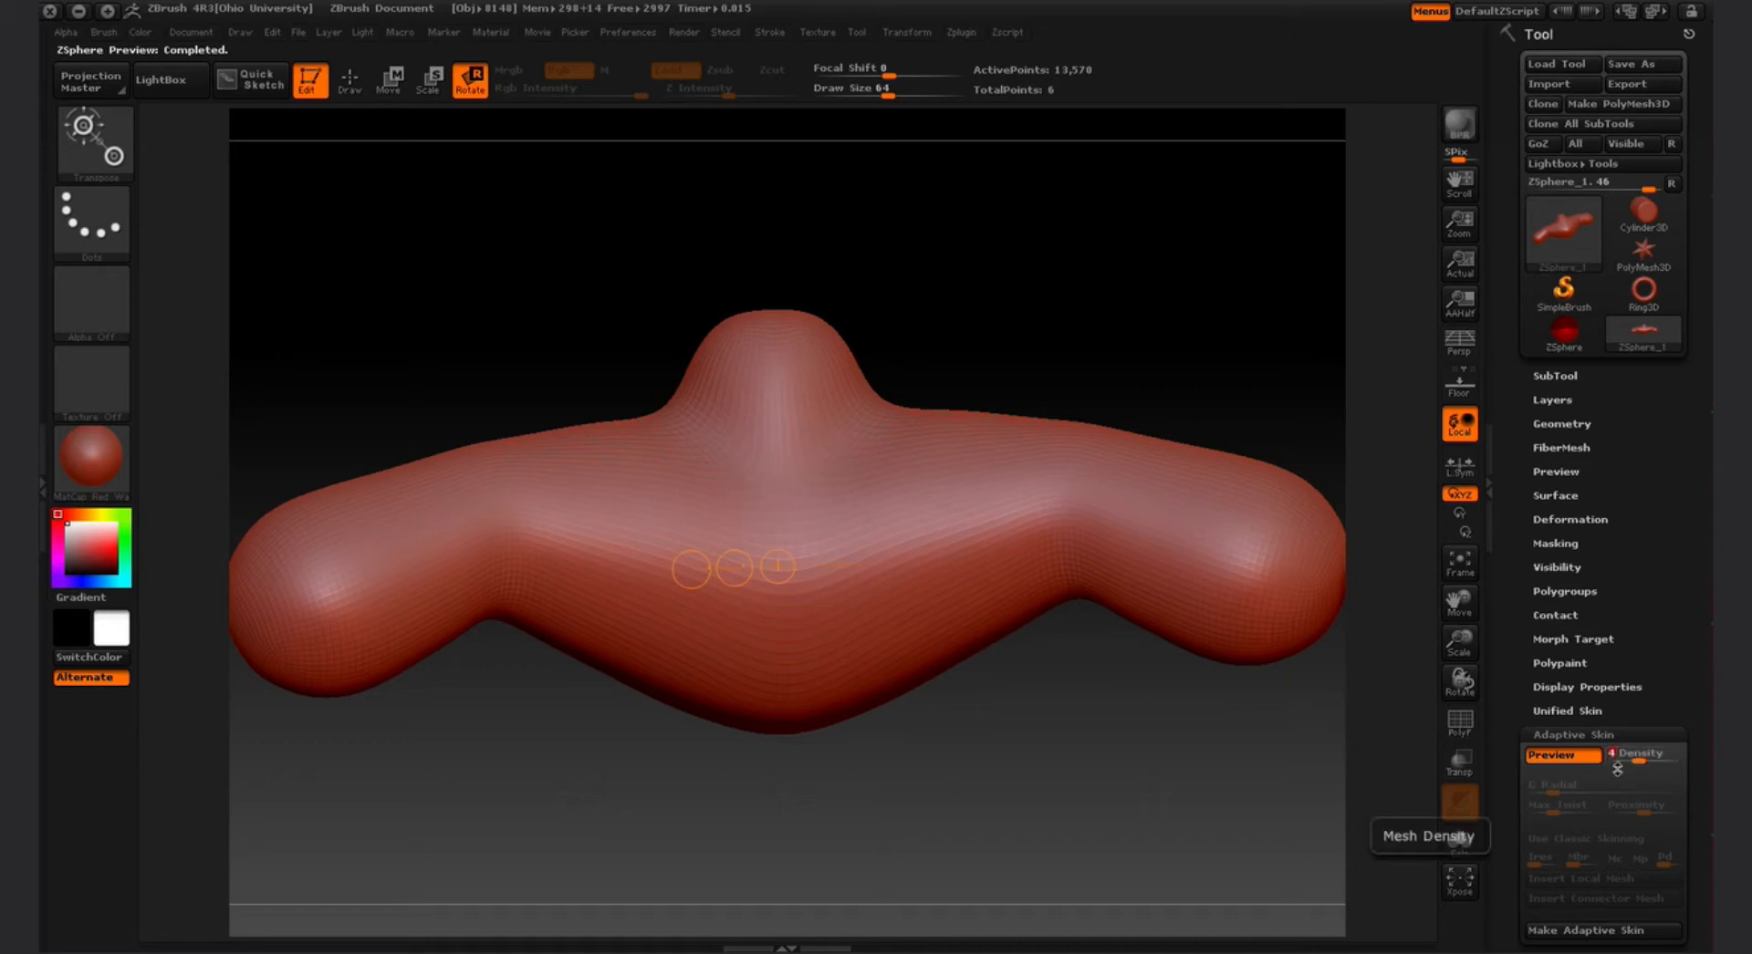
drag(1640, 763, 1605, 764)
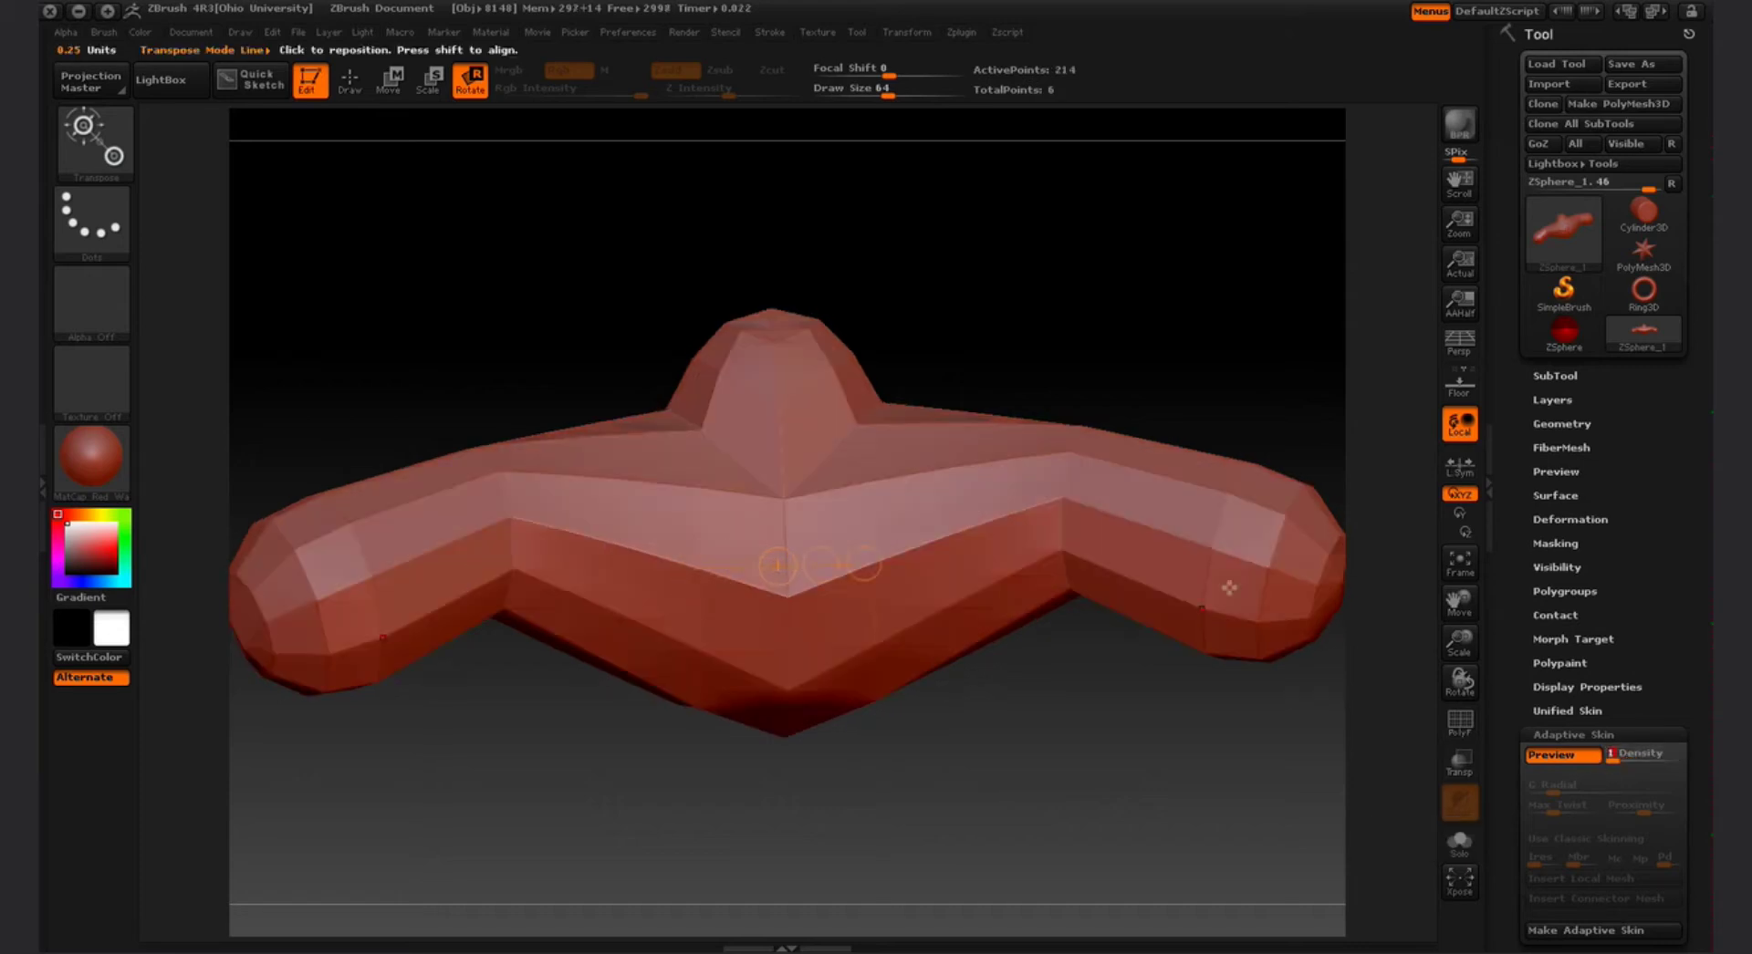
drag(734, 566, 821, 565)
drag(1614, 763, 1631, 763)
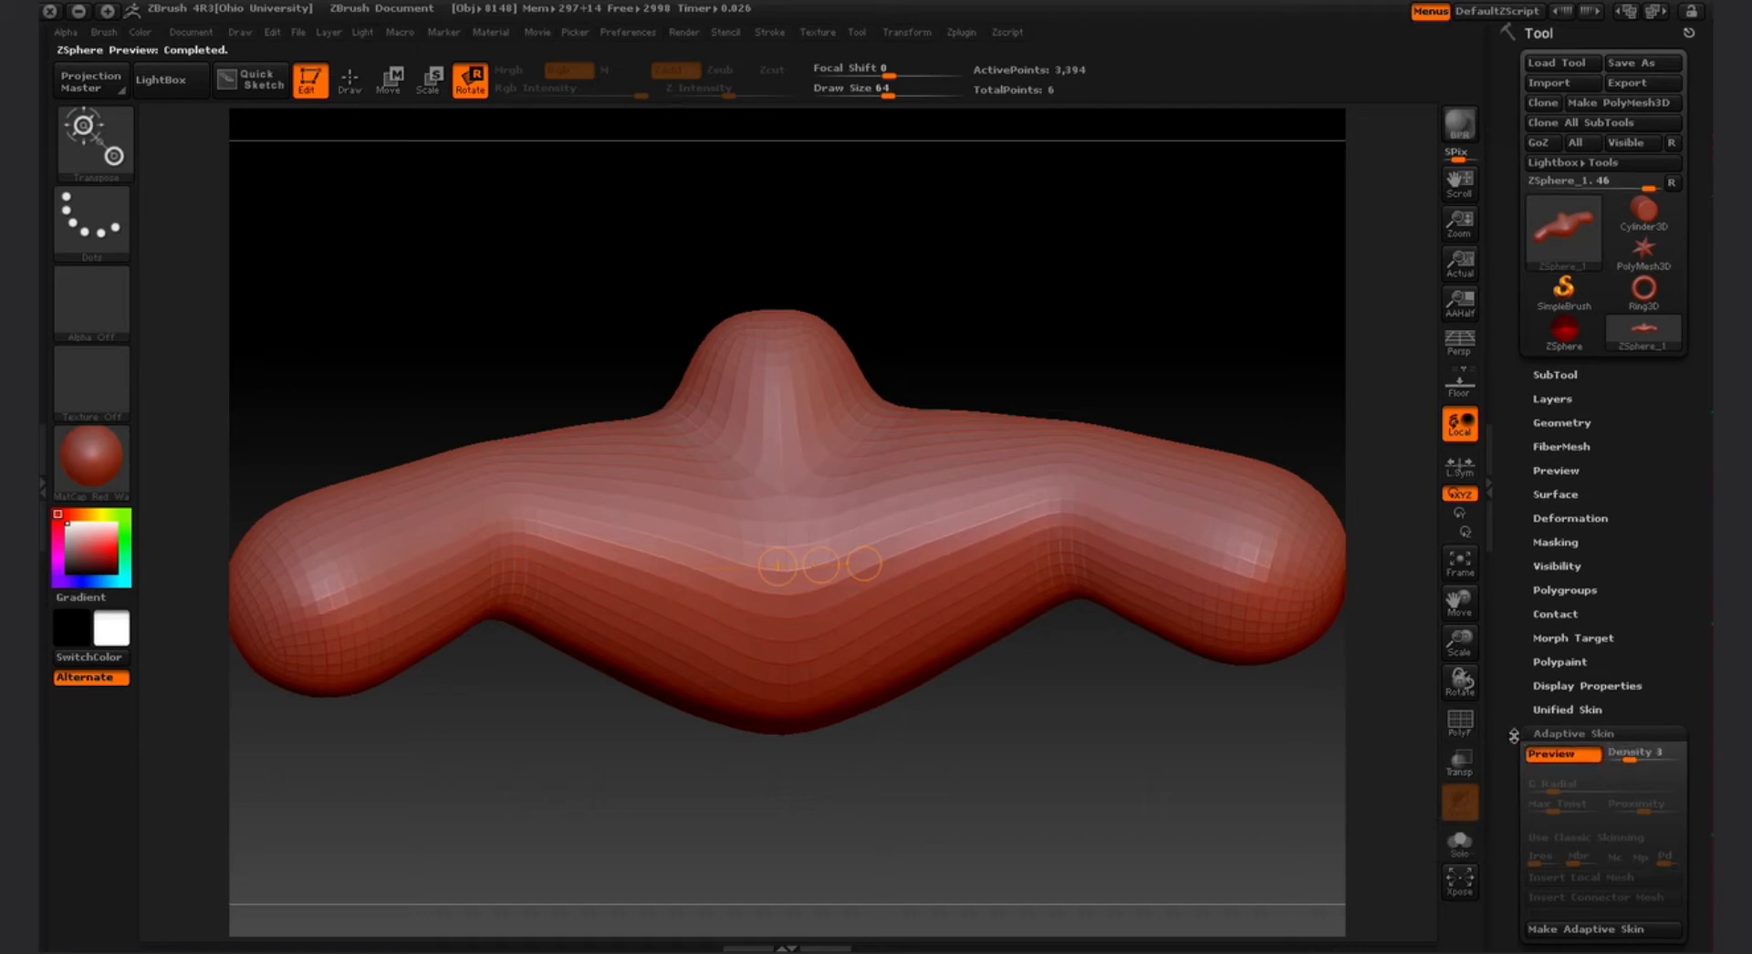
scroll(1597, 757, down, 3)
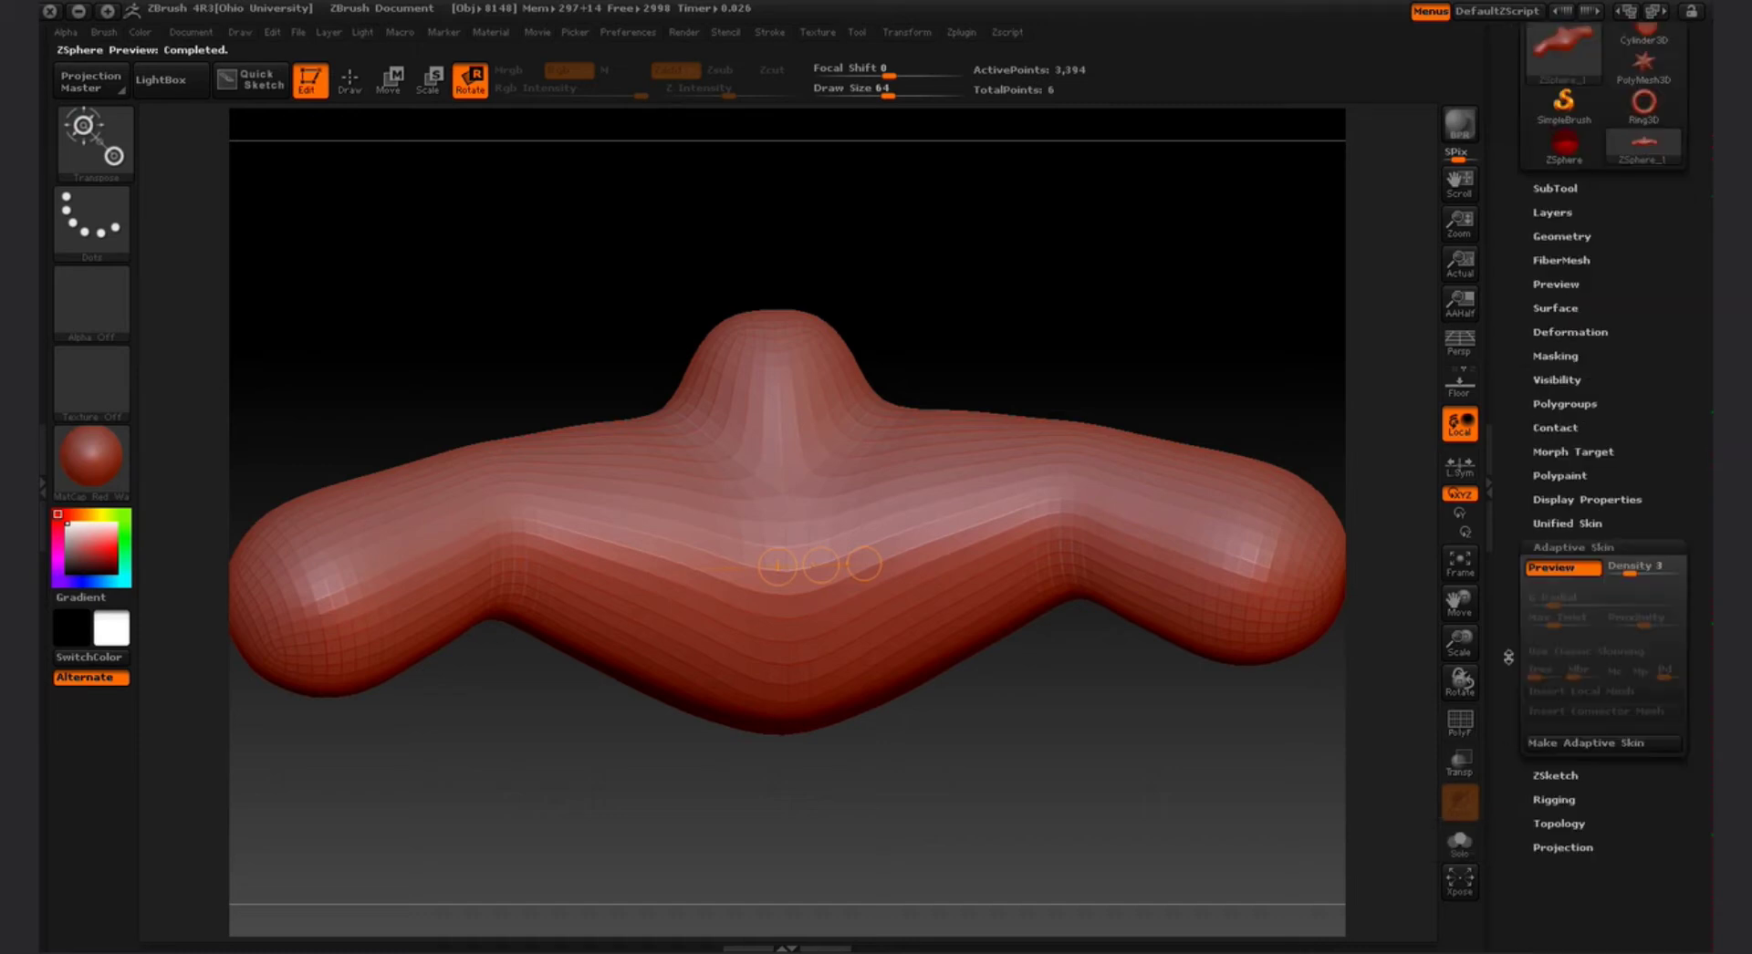
Create Skin_ZSphere_1 (3,392 polys) with Make Adaptive Skin, compare it to the chain, and toggle preview
click(1603, 744)
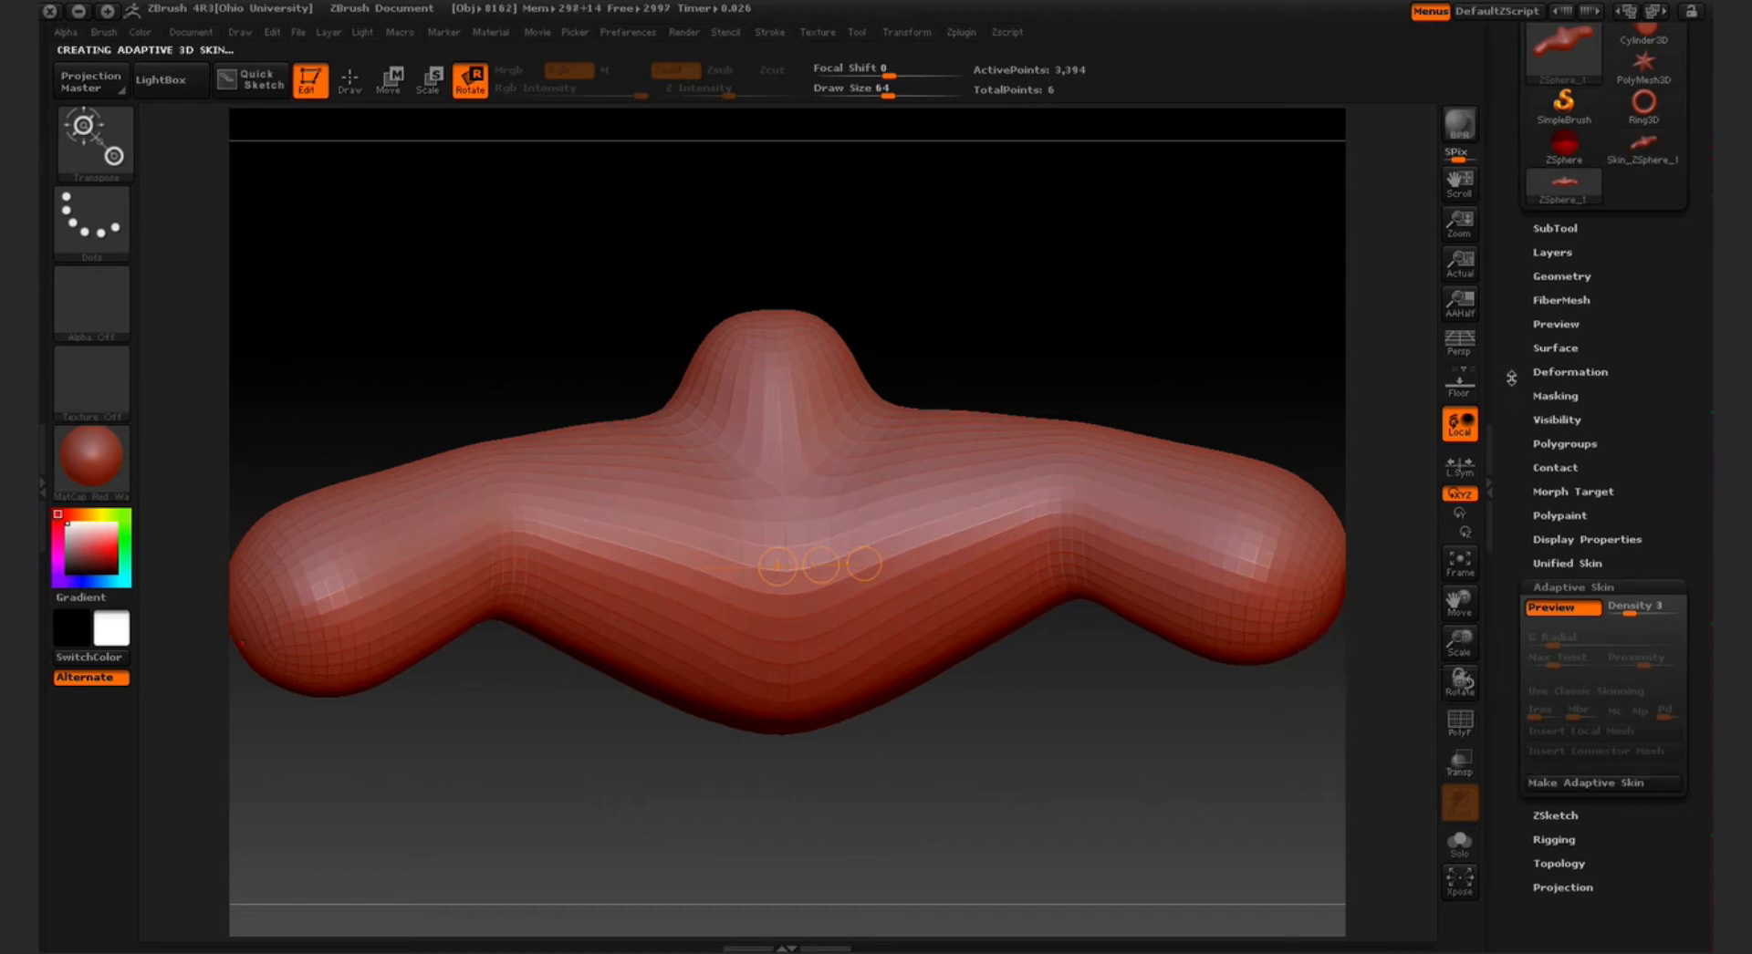
scroll(1510, 547, up, 3)
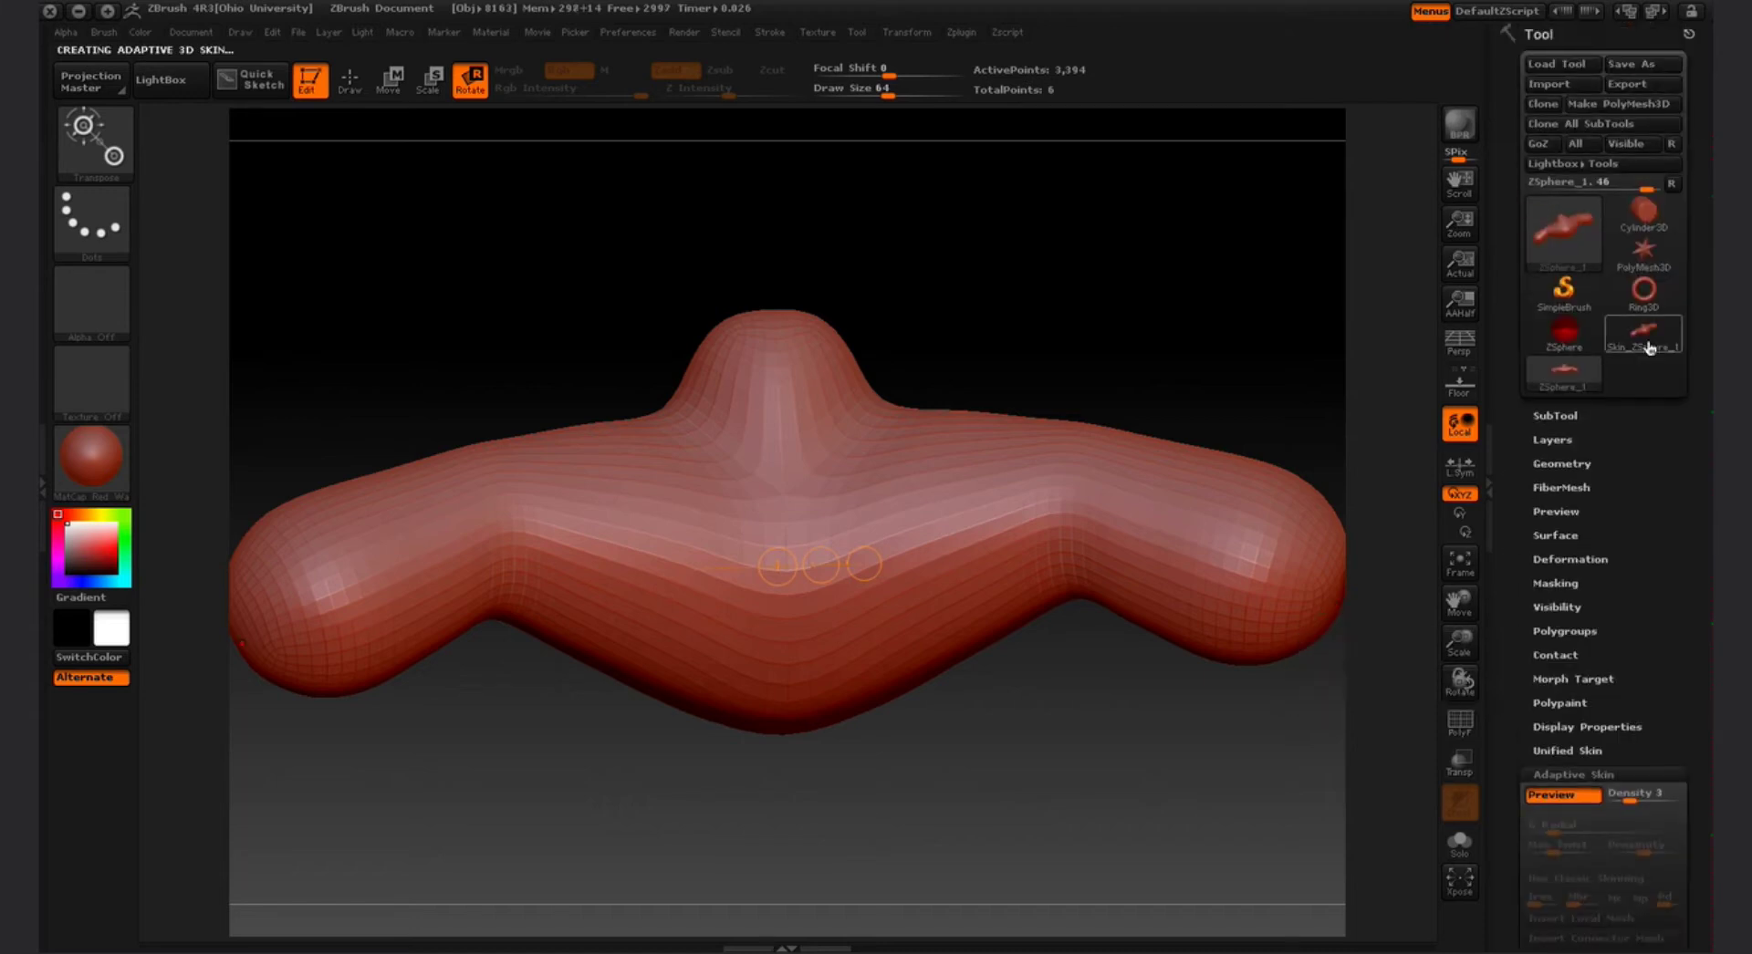
mouse_move(1649, 347)
click(1574, 388)
click(1658, 330)
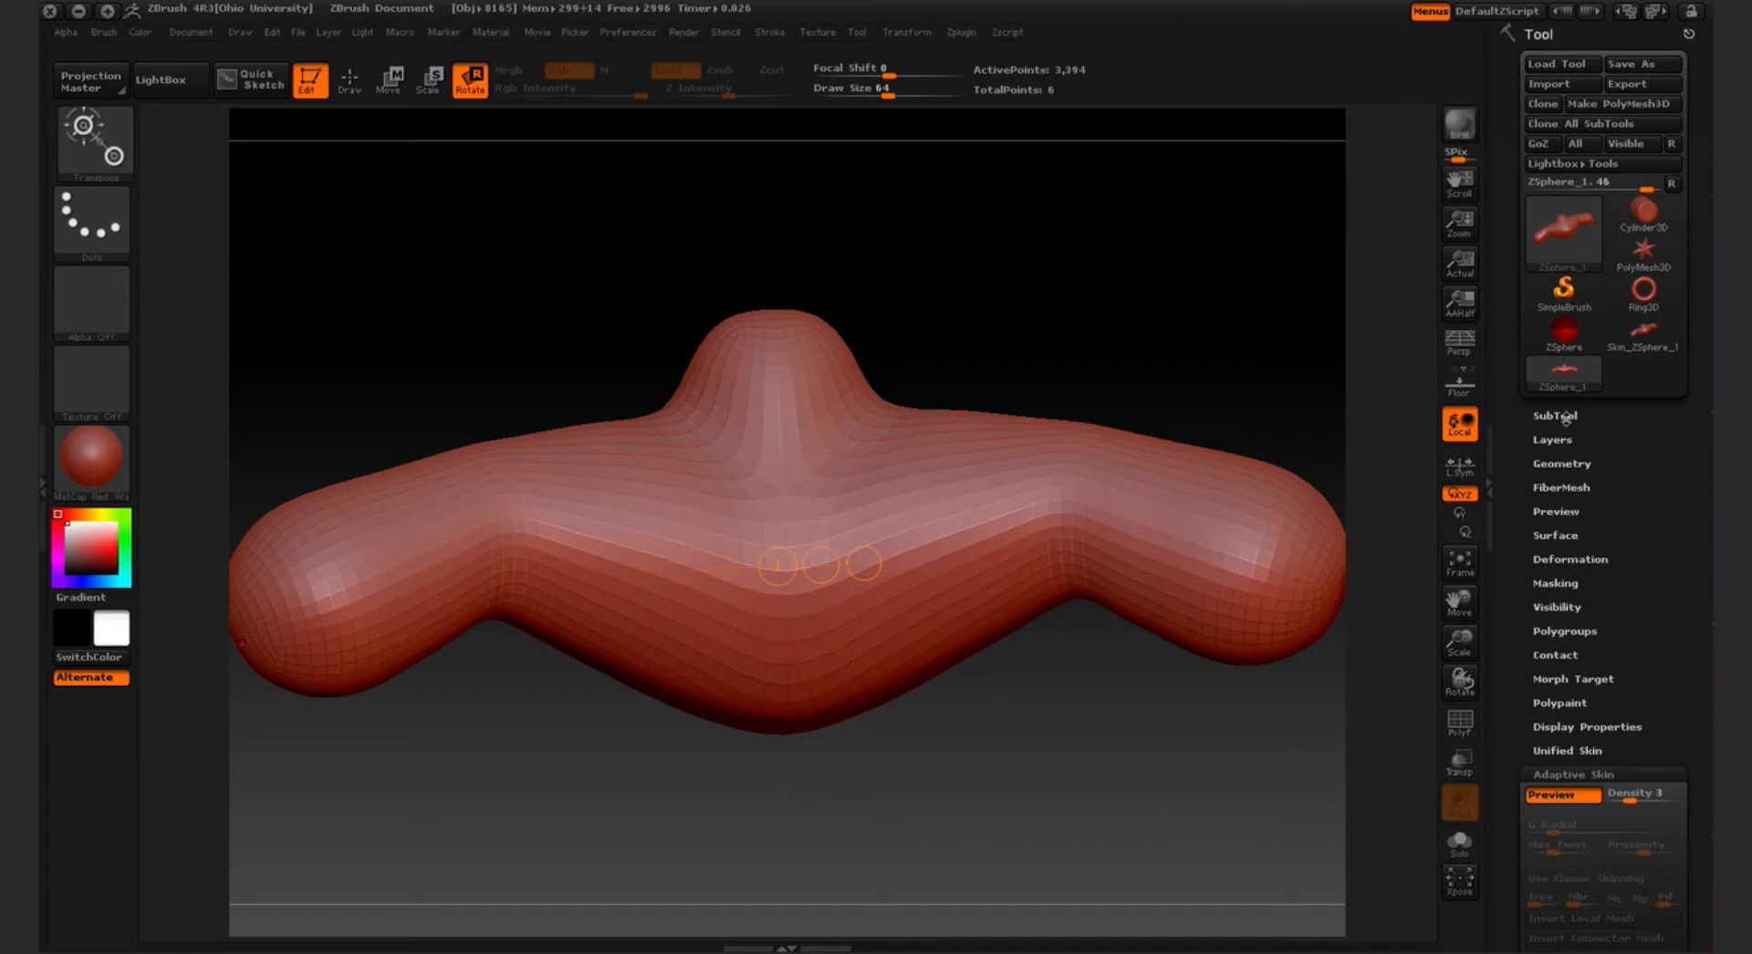
key(a)
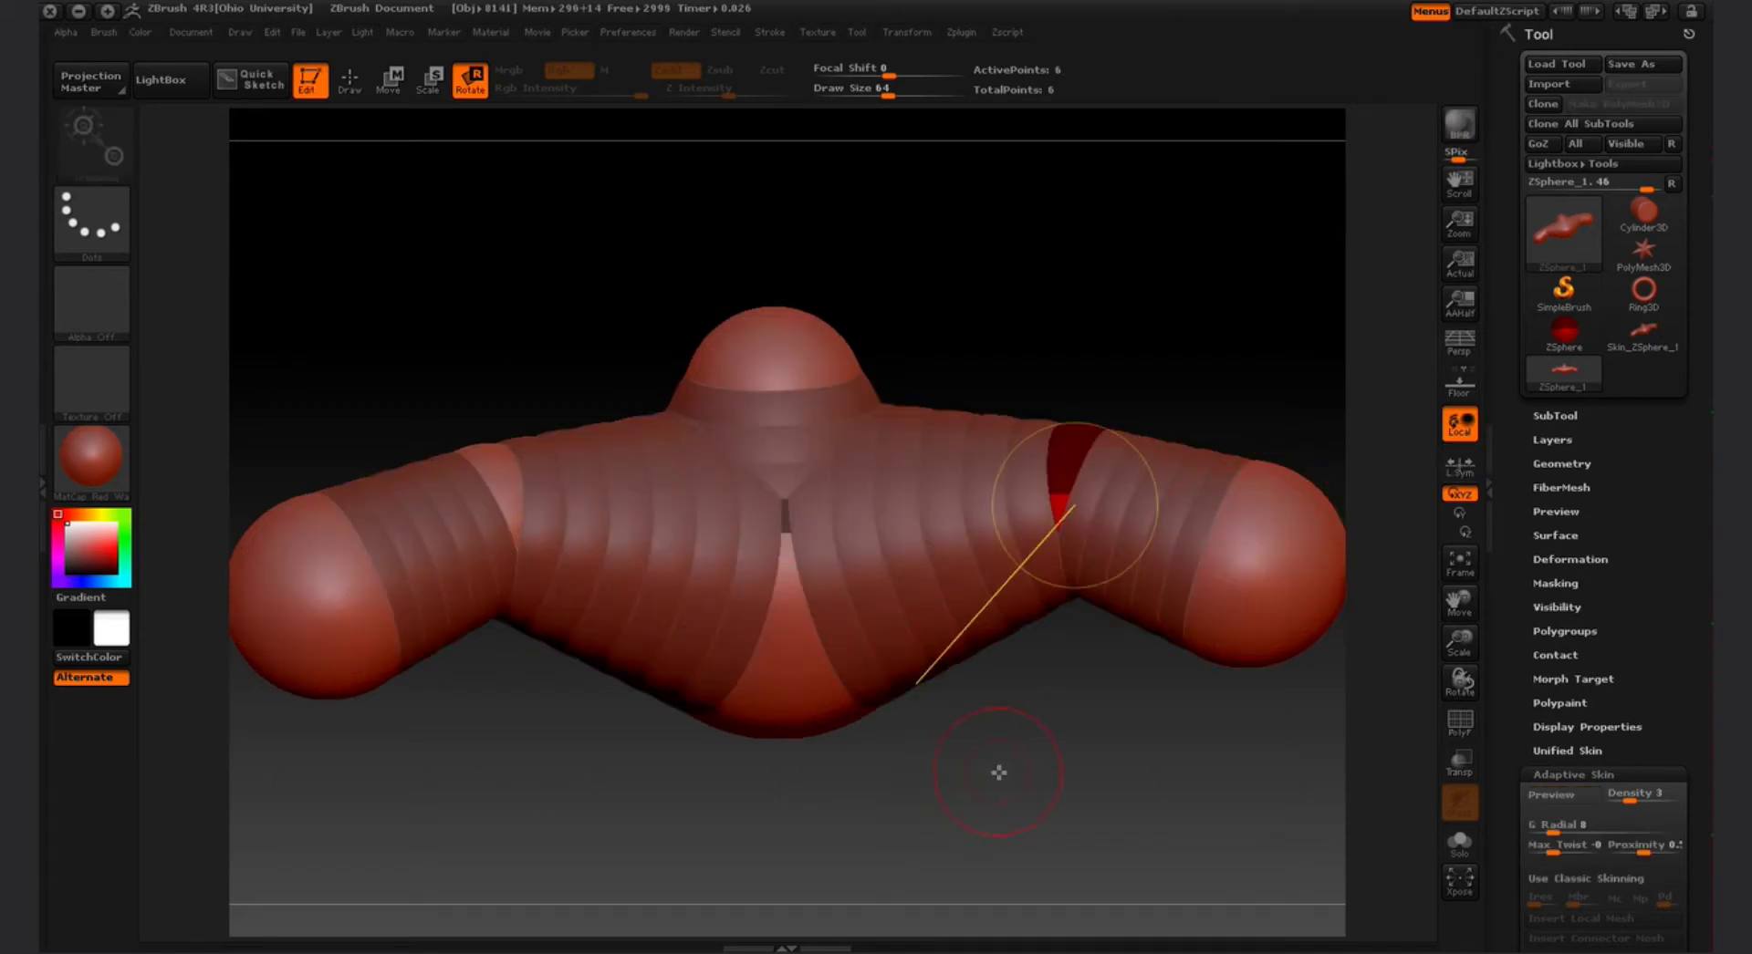
key(a)
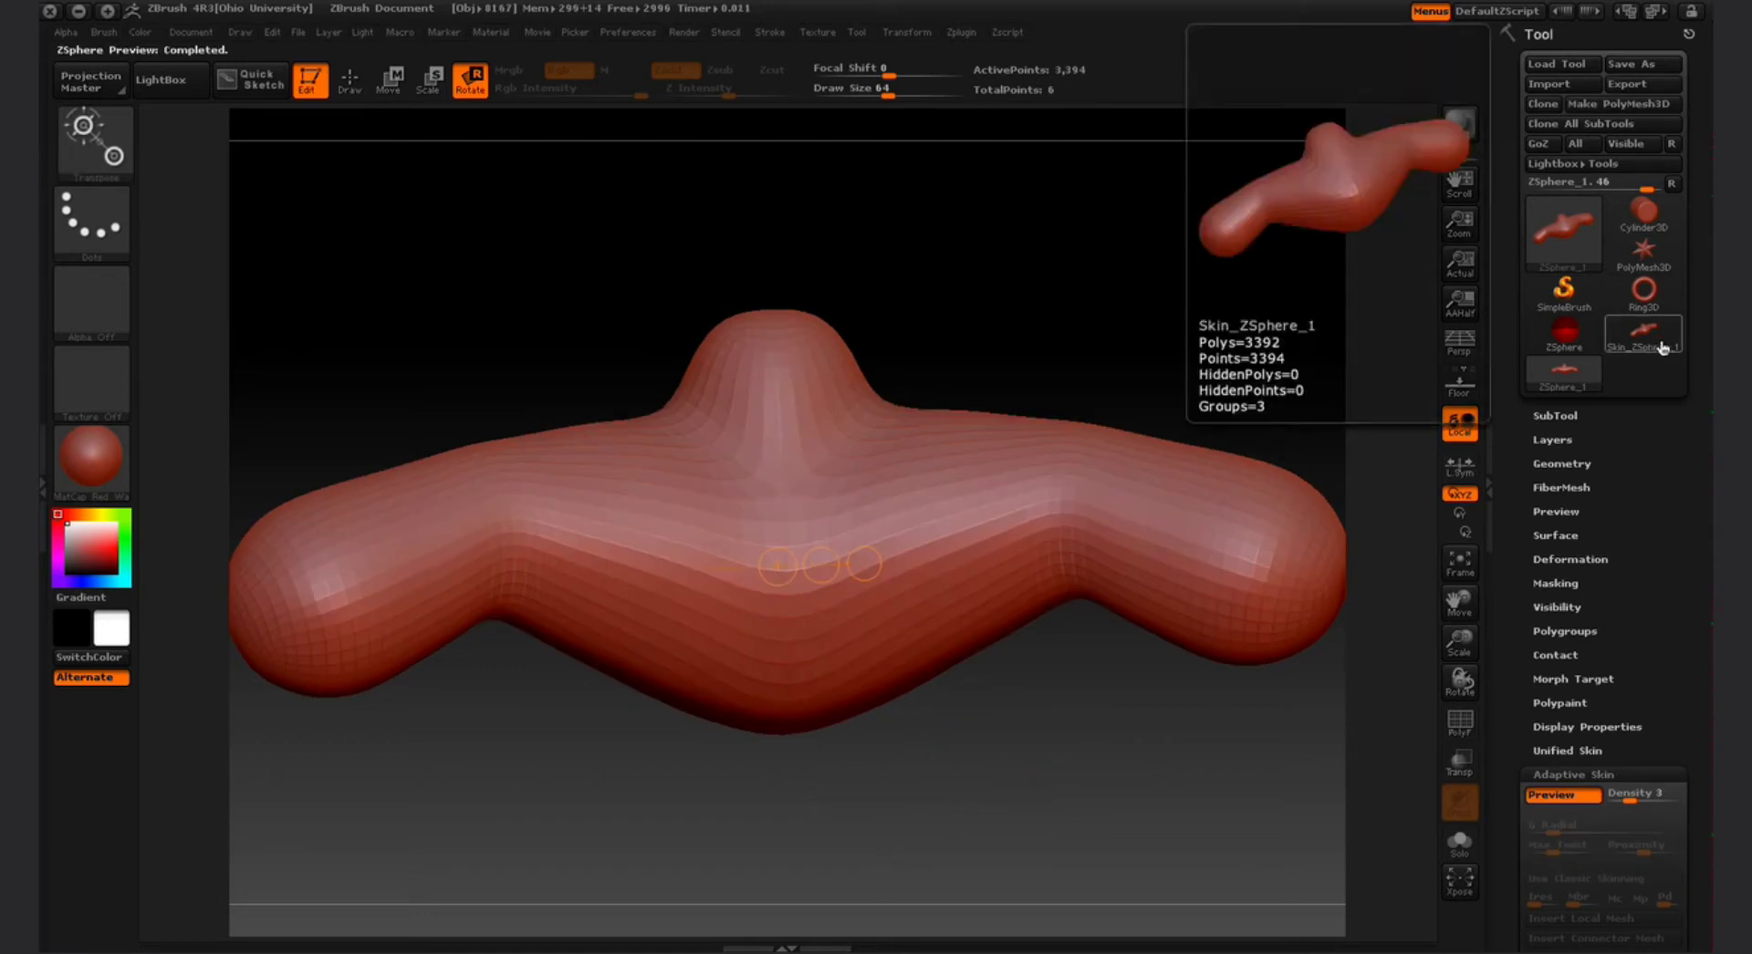
Make Skin_ZSphere_1 the active tool after browsing the Ring3D, Cylinder3D and ZSphere_1 thumbnails
click(1662, 347)
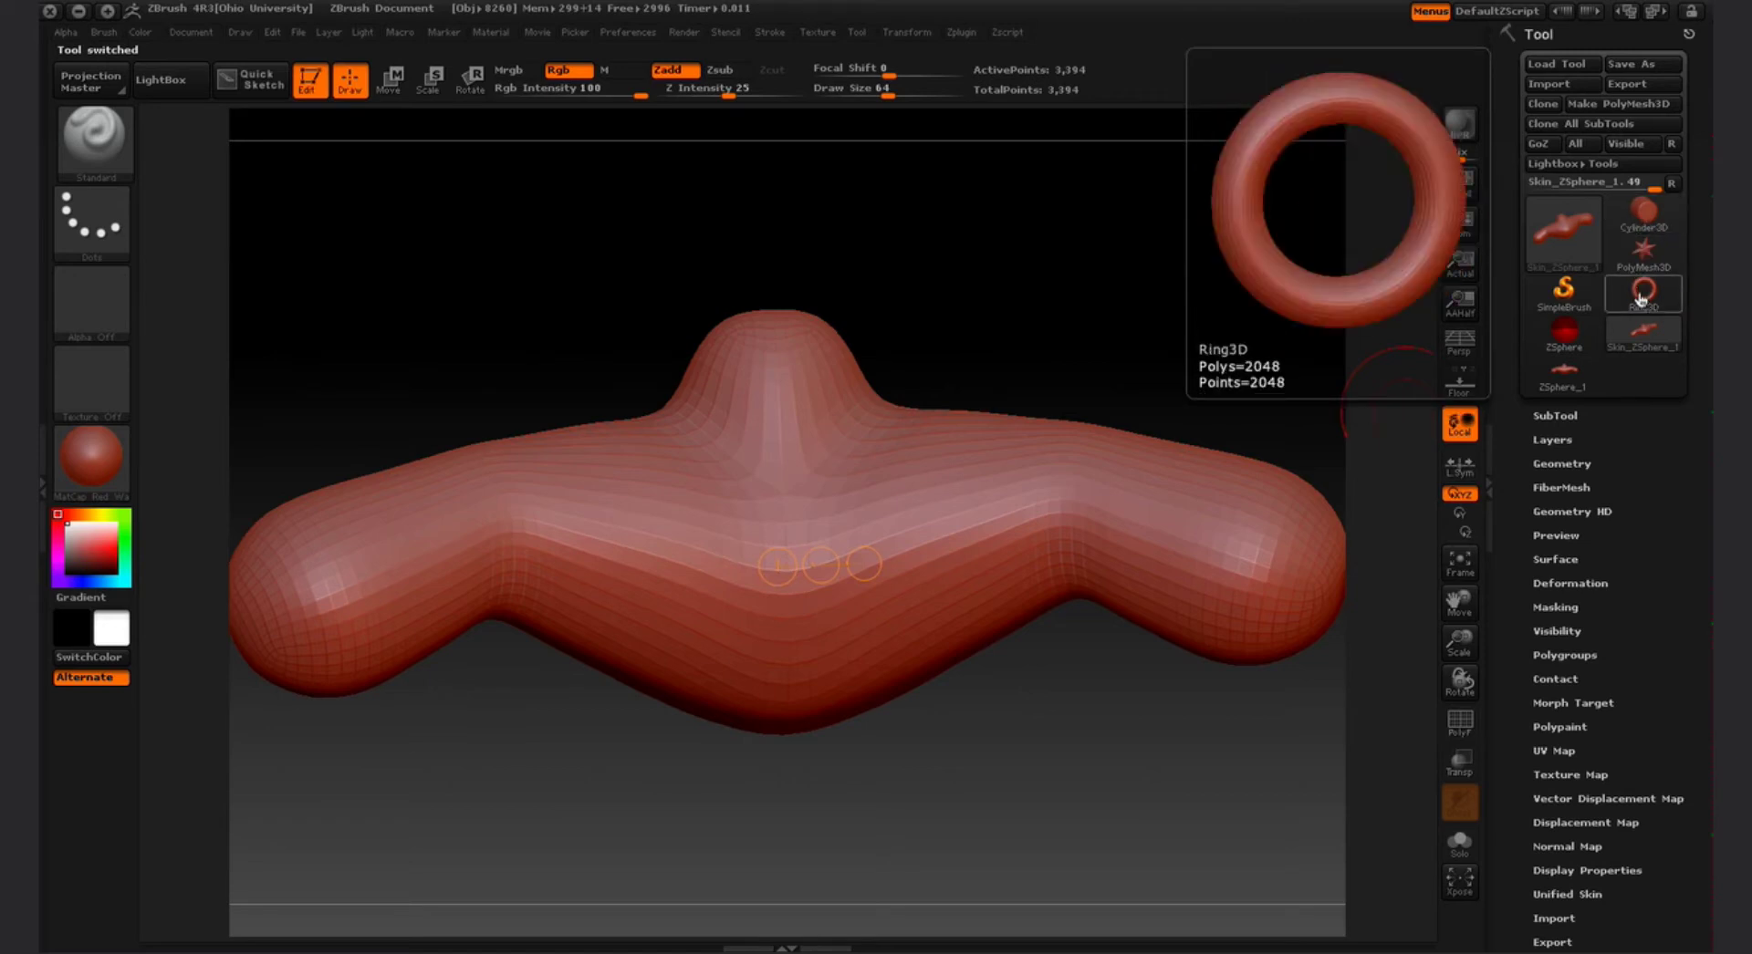
click(1642, 299)
click(1643, 218)
click(1645, 293)
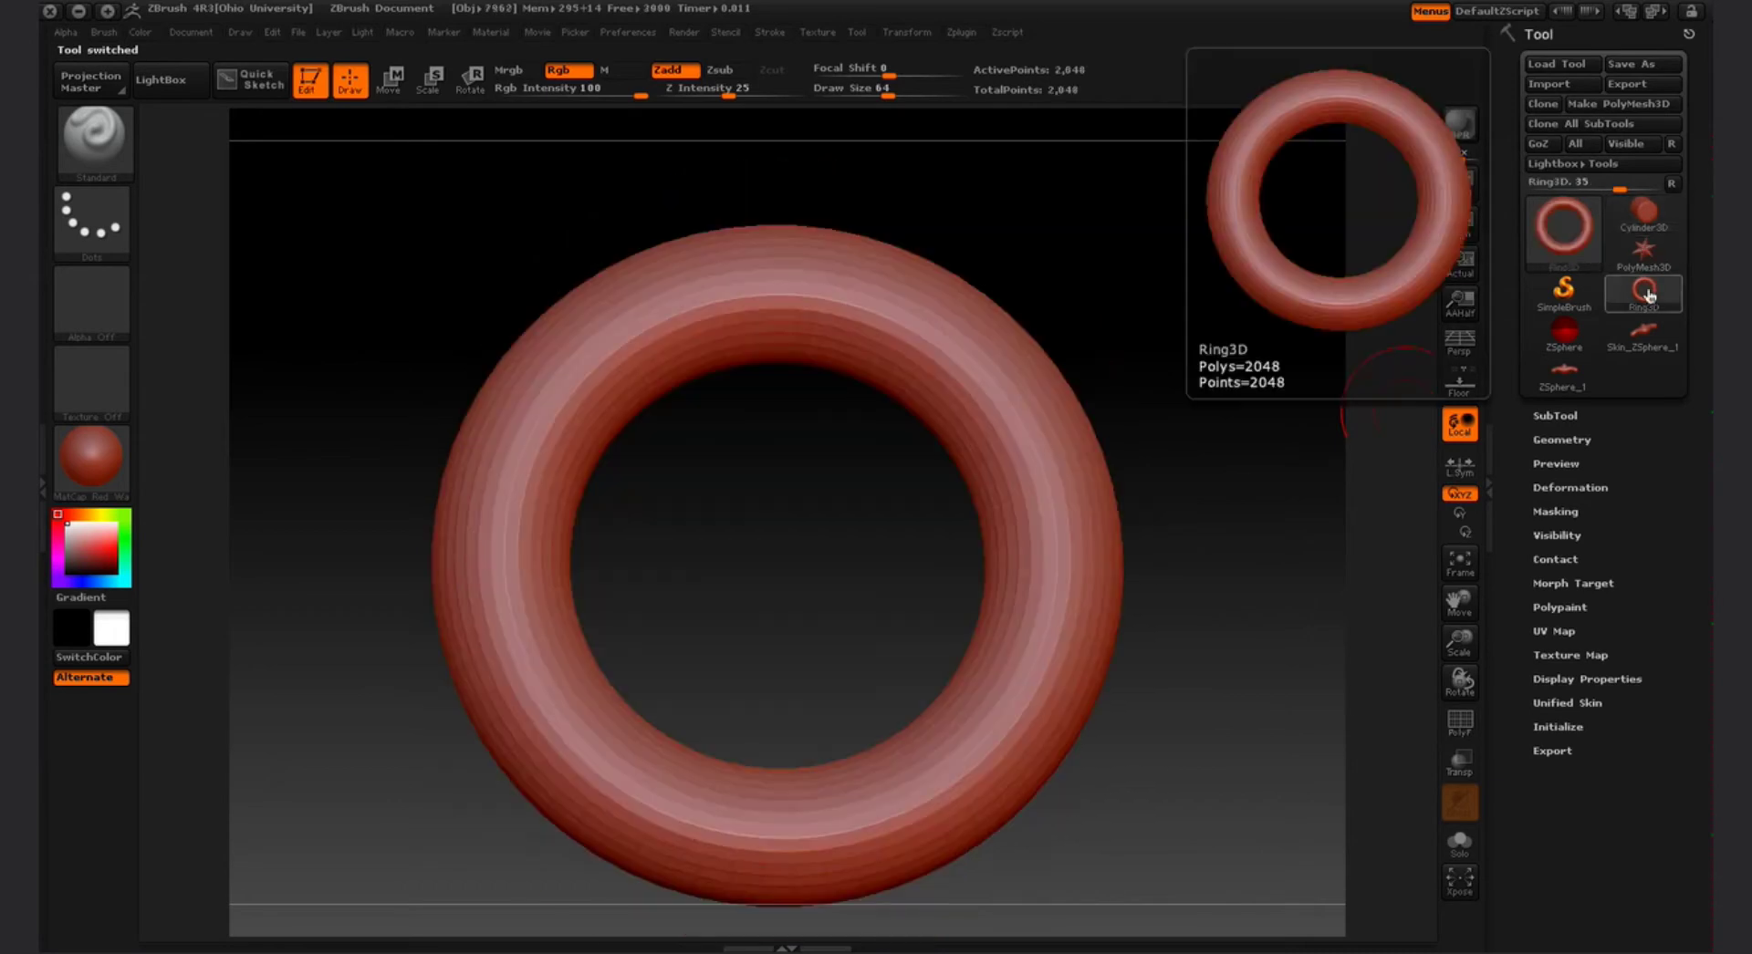
click(1564, 391)
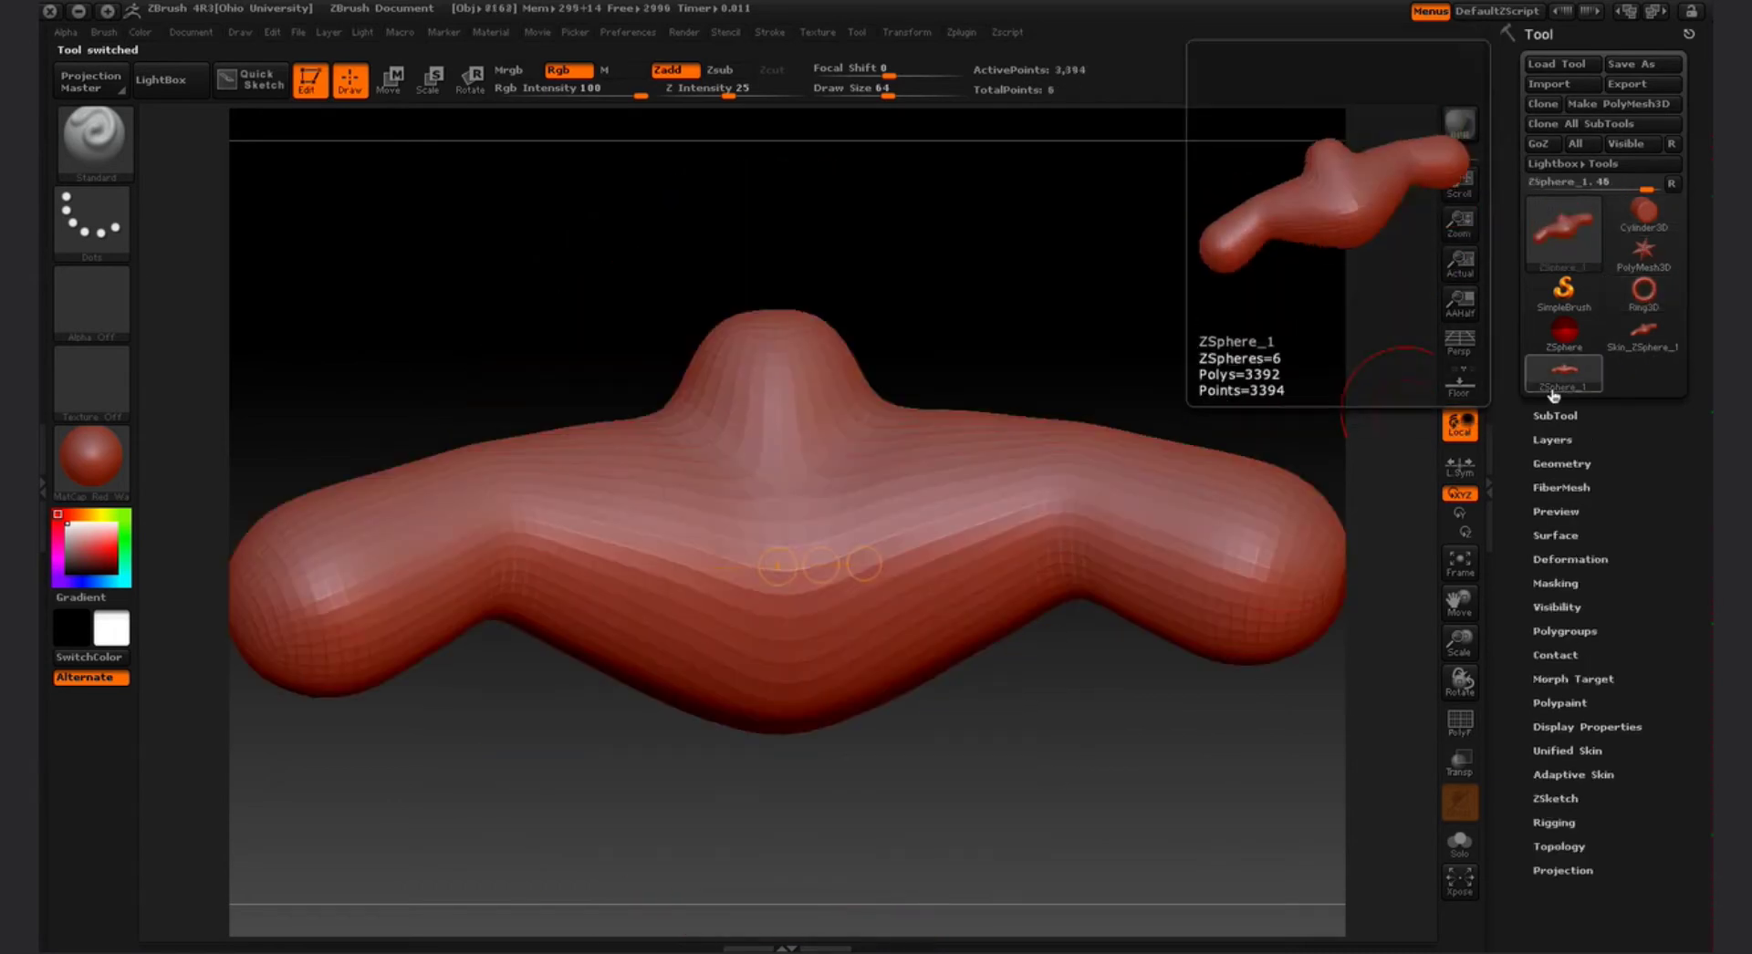
click(1652, 340)
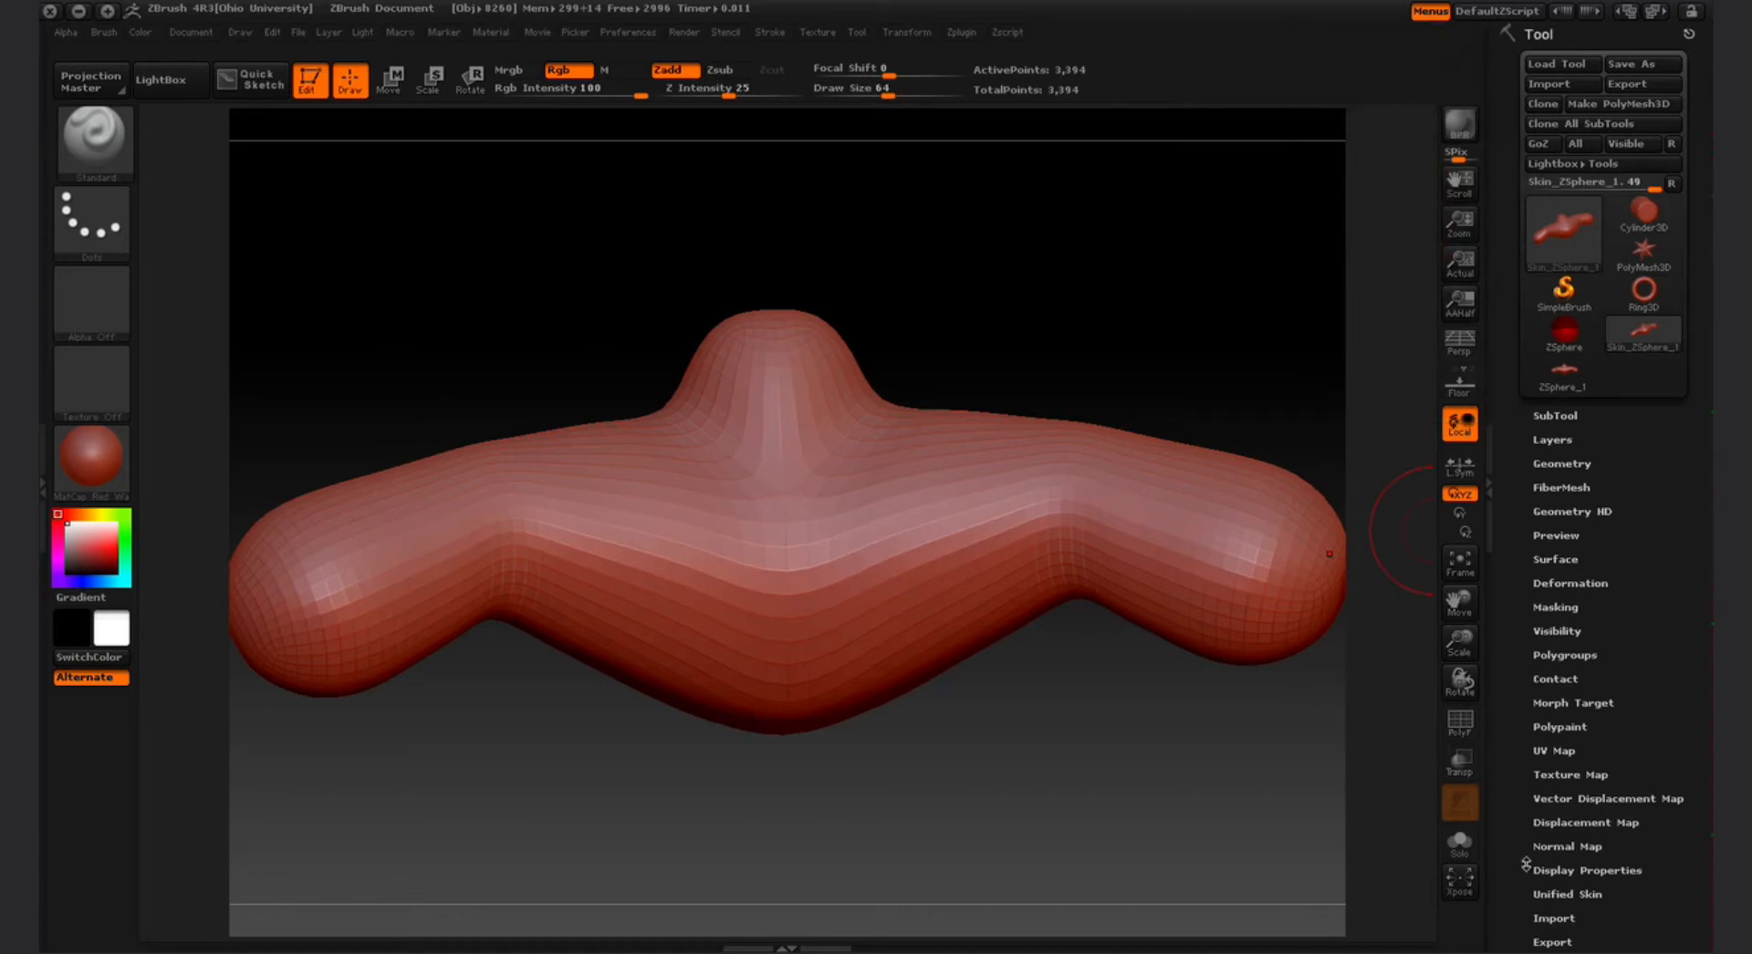
scroll(1530, 759, down, 3)
scroll(1530, 759, down, 2)
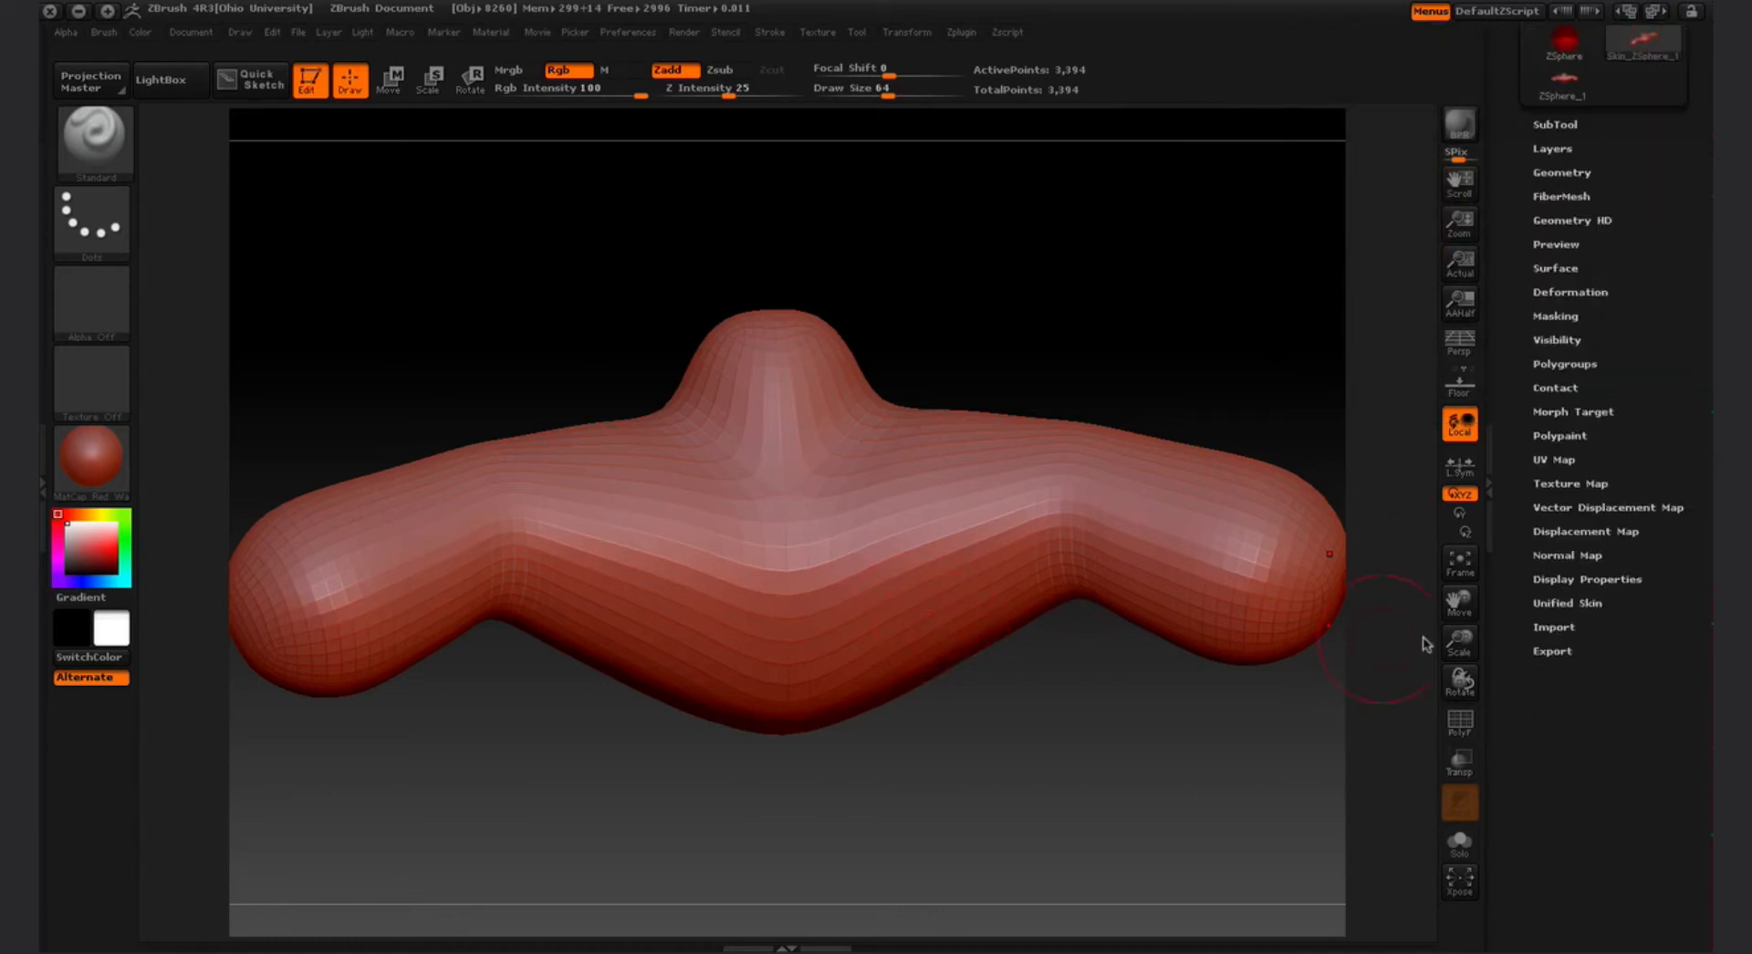
scroll(1510, 542, up, 5)
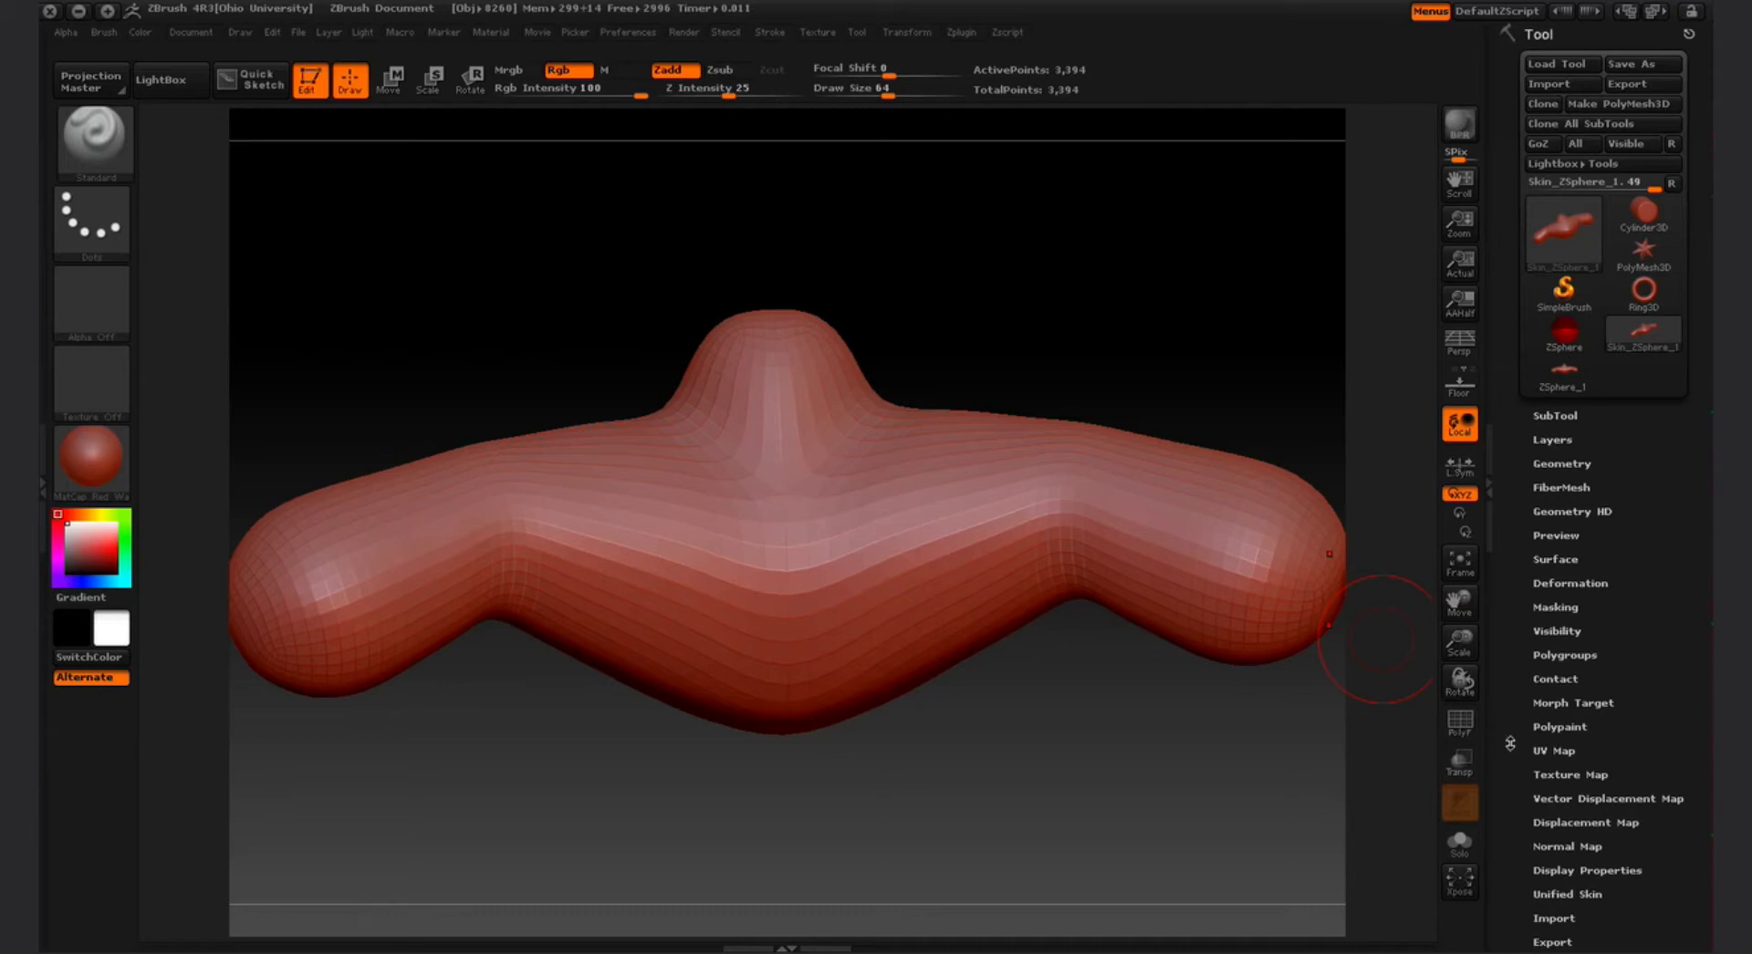
In the skin mesh's Geometry subpalette, delete its lower subdivision levels with Del Lower
click(1543, 463)
scroll(1532, 510, up, 3)
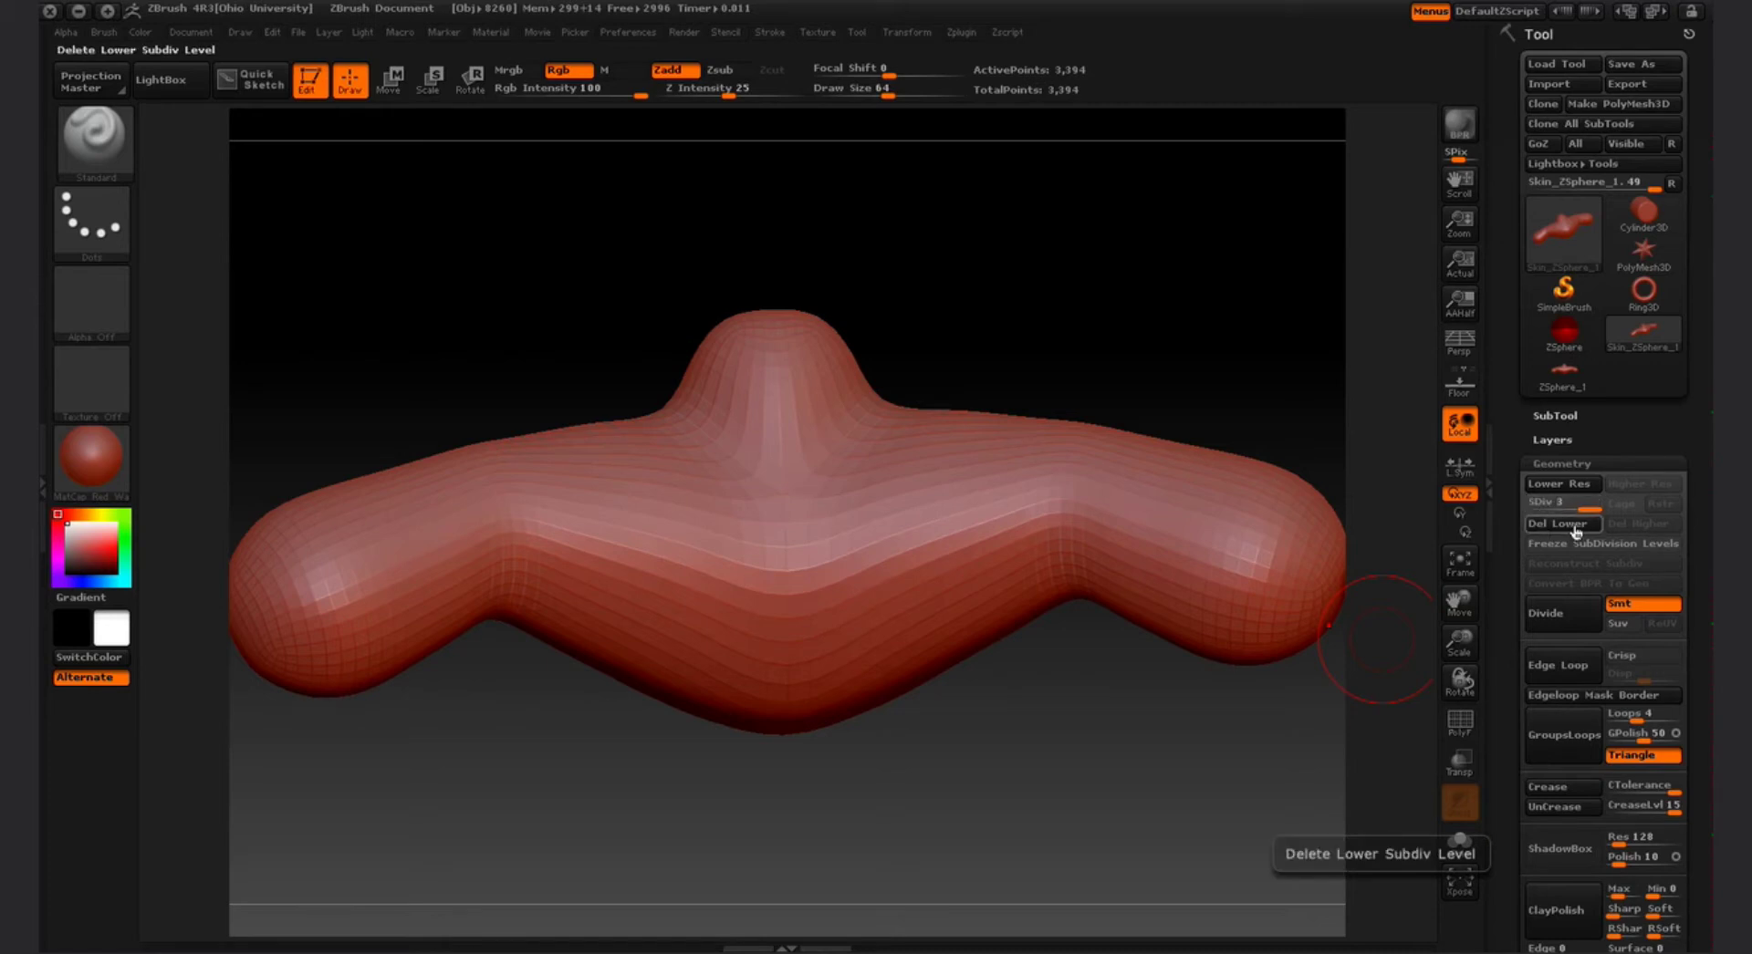
click(1574, 529)
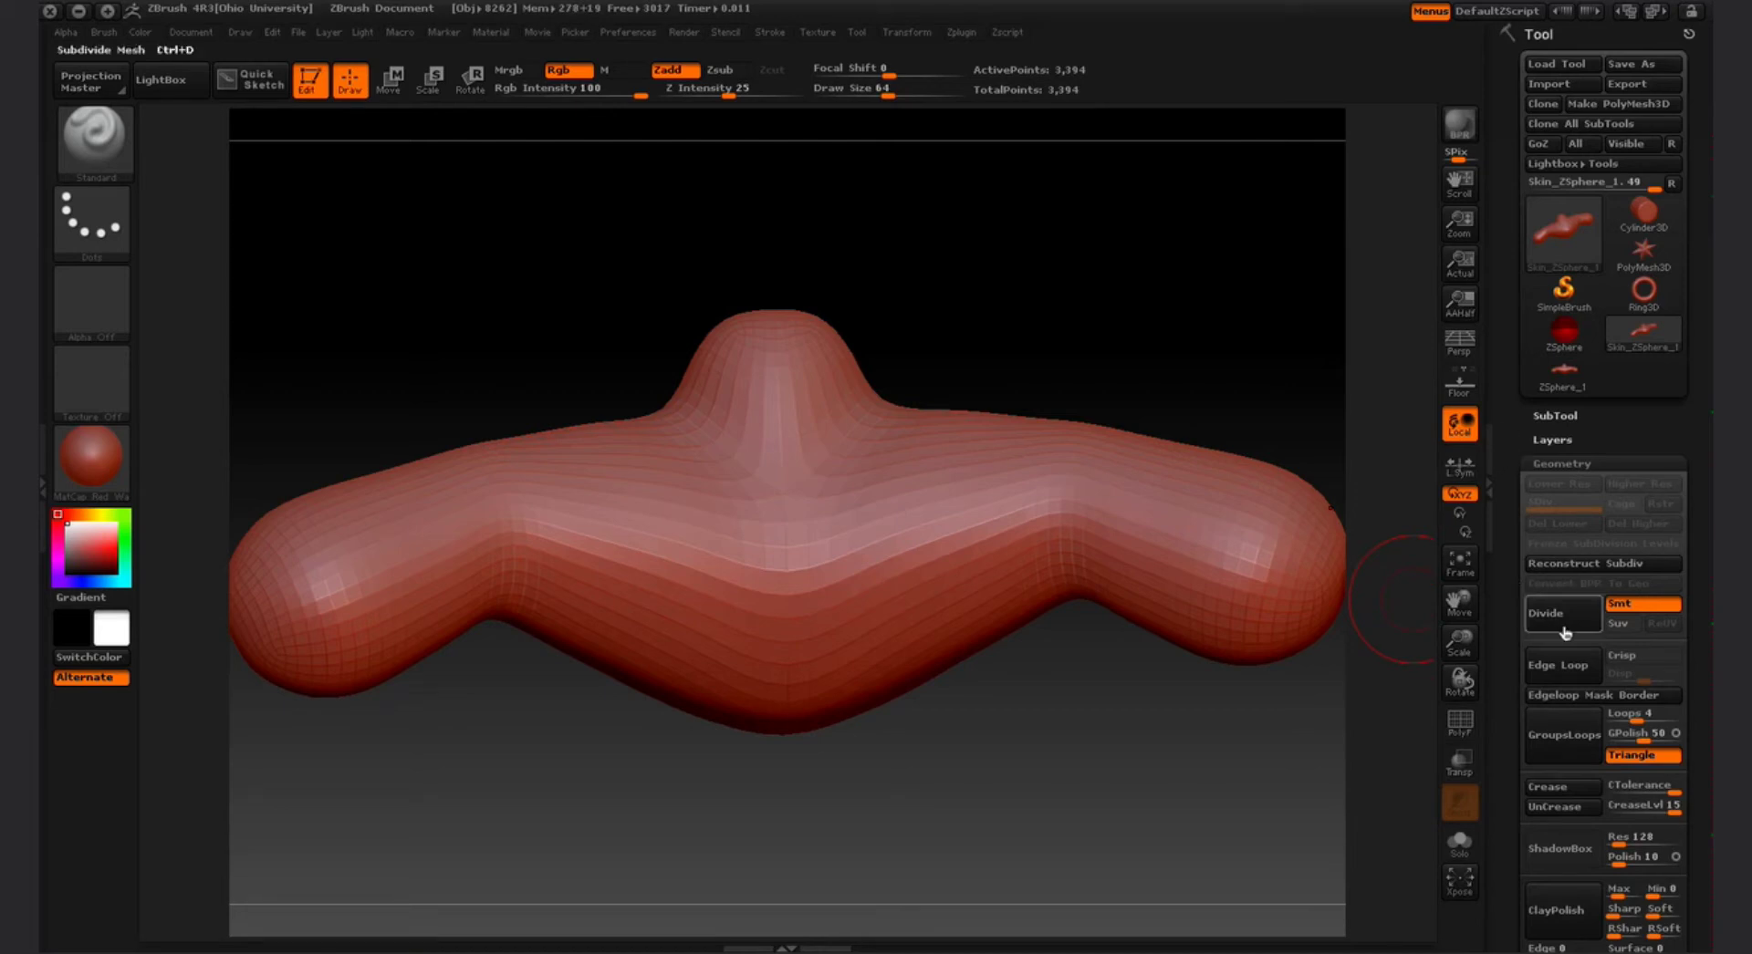
Set DynaMesh Resolution to 1024 and DynaMesh Skin_ZSphere_1, raising it to 632,346 points
scroll(1571, 484, down, 1)
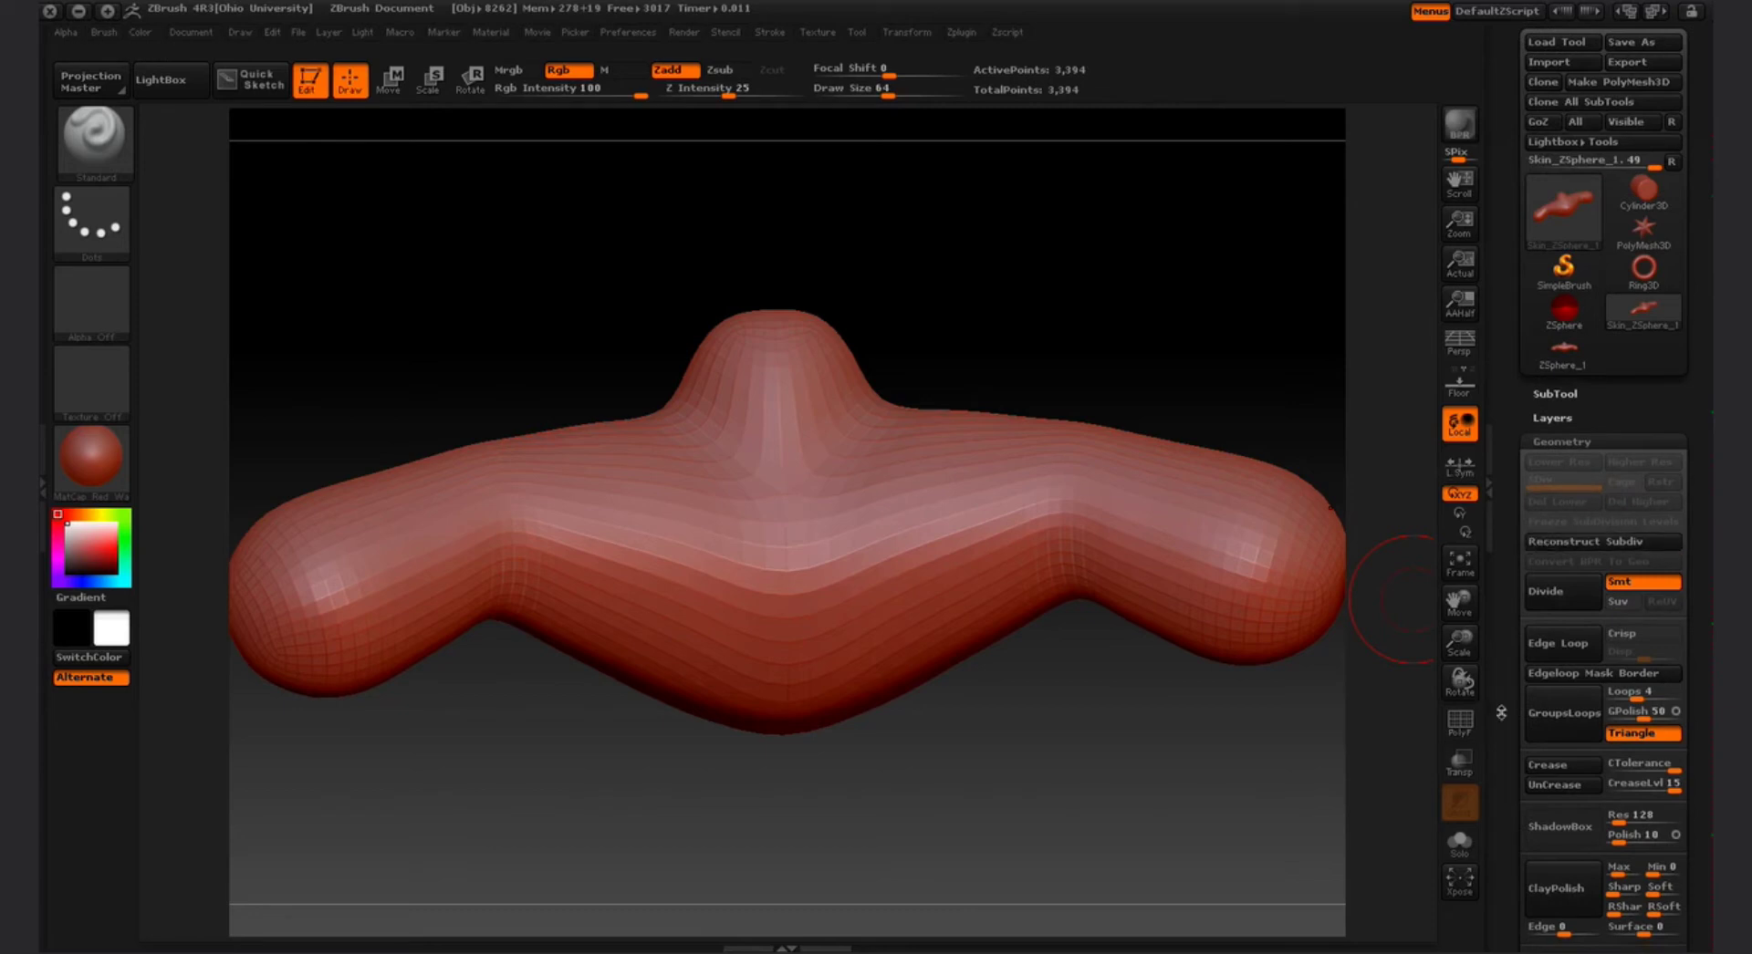
drag(1501, 712, 1515, 533)
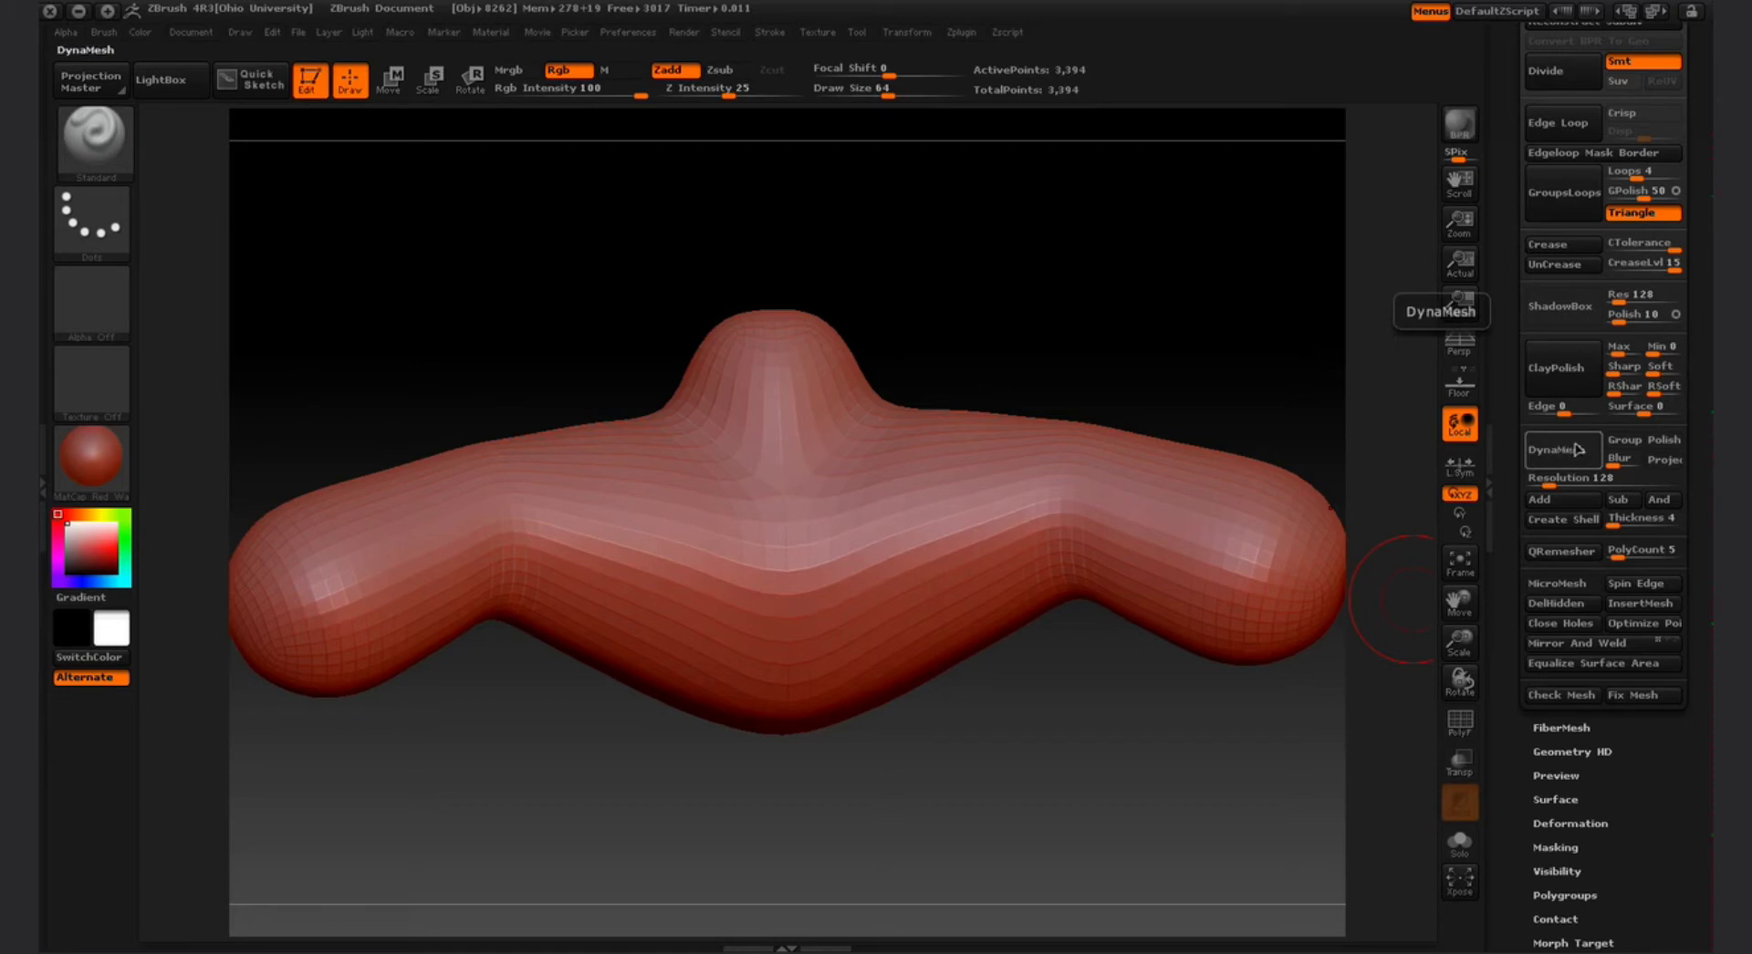
click(1567, 481)
text(1080)
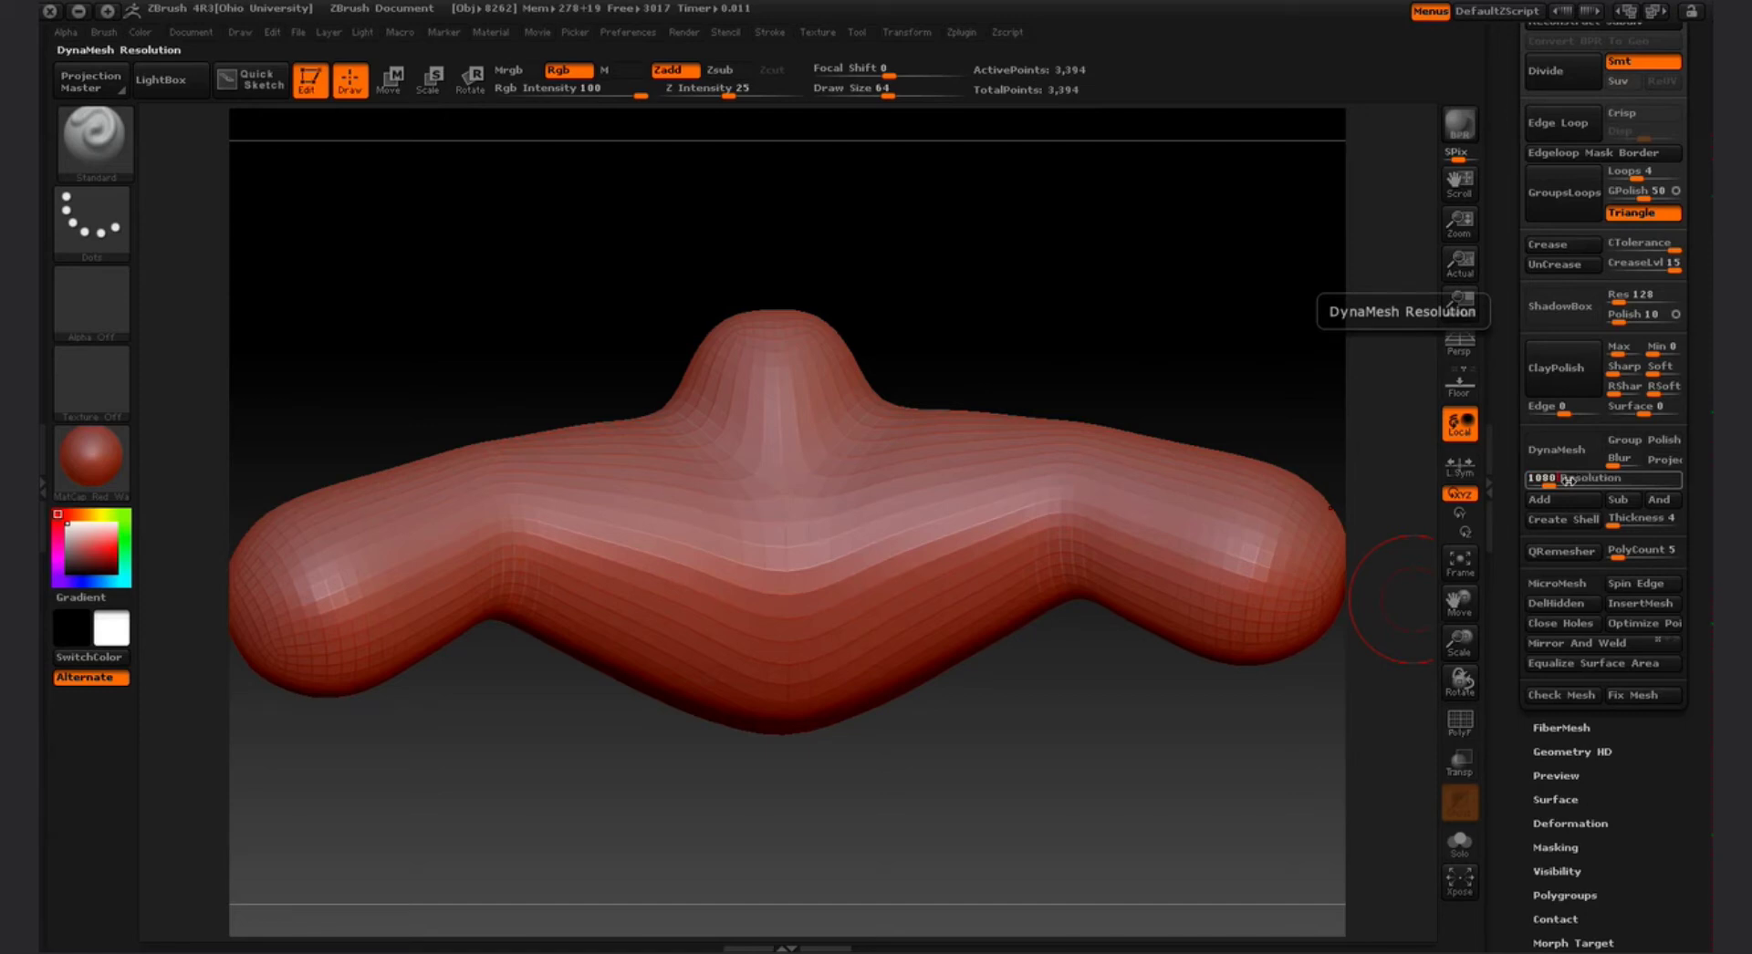
key(Return)
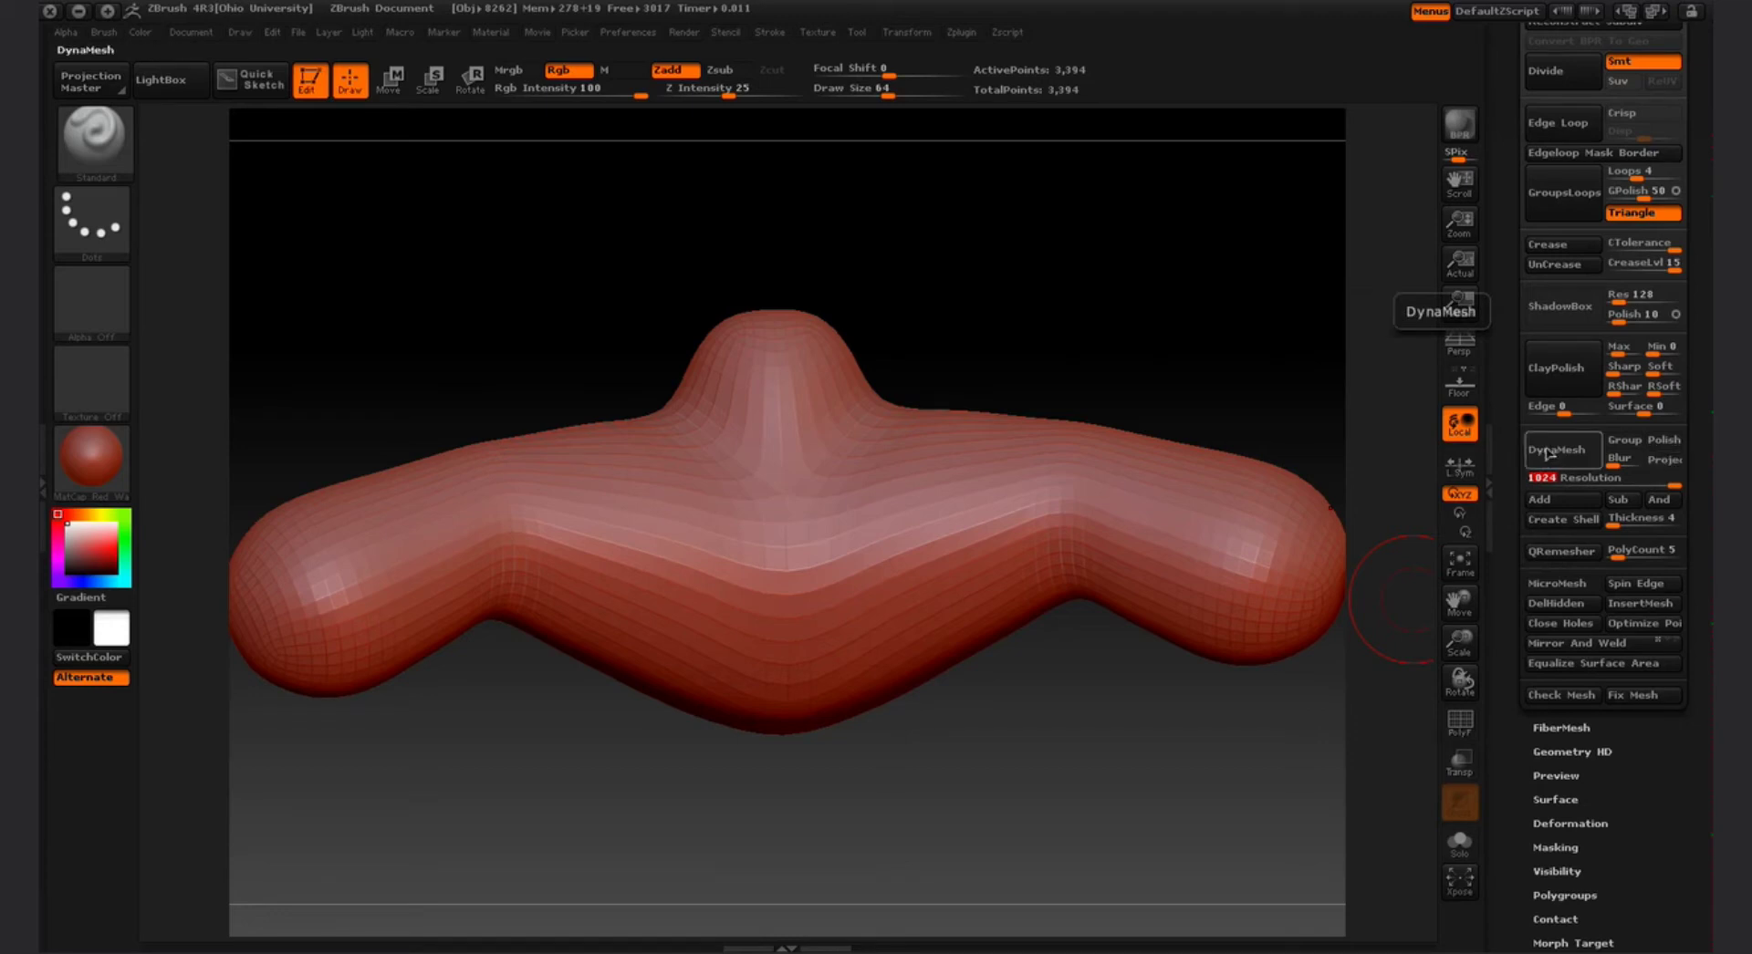
click(1548, 454)
click(1522, 462)
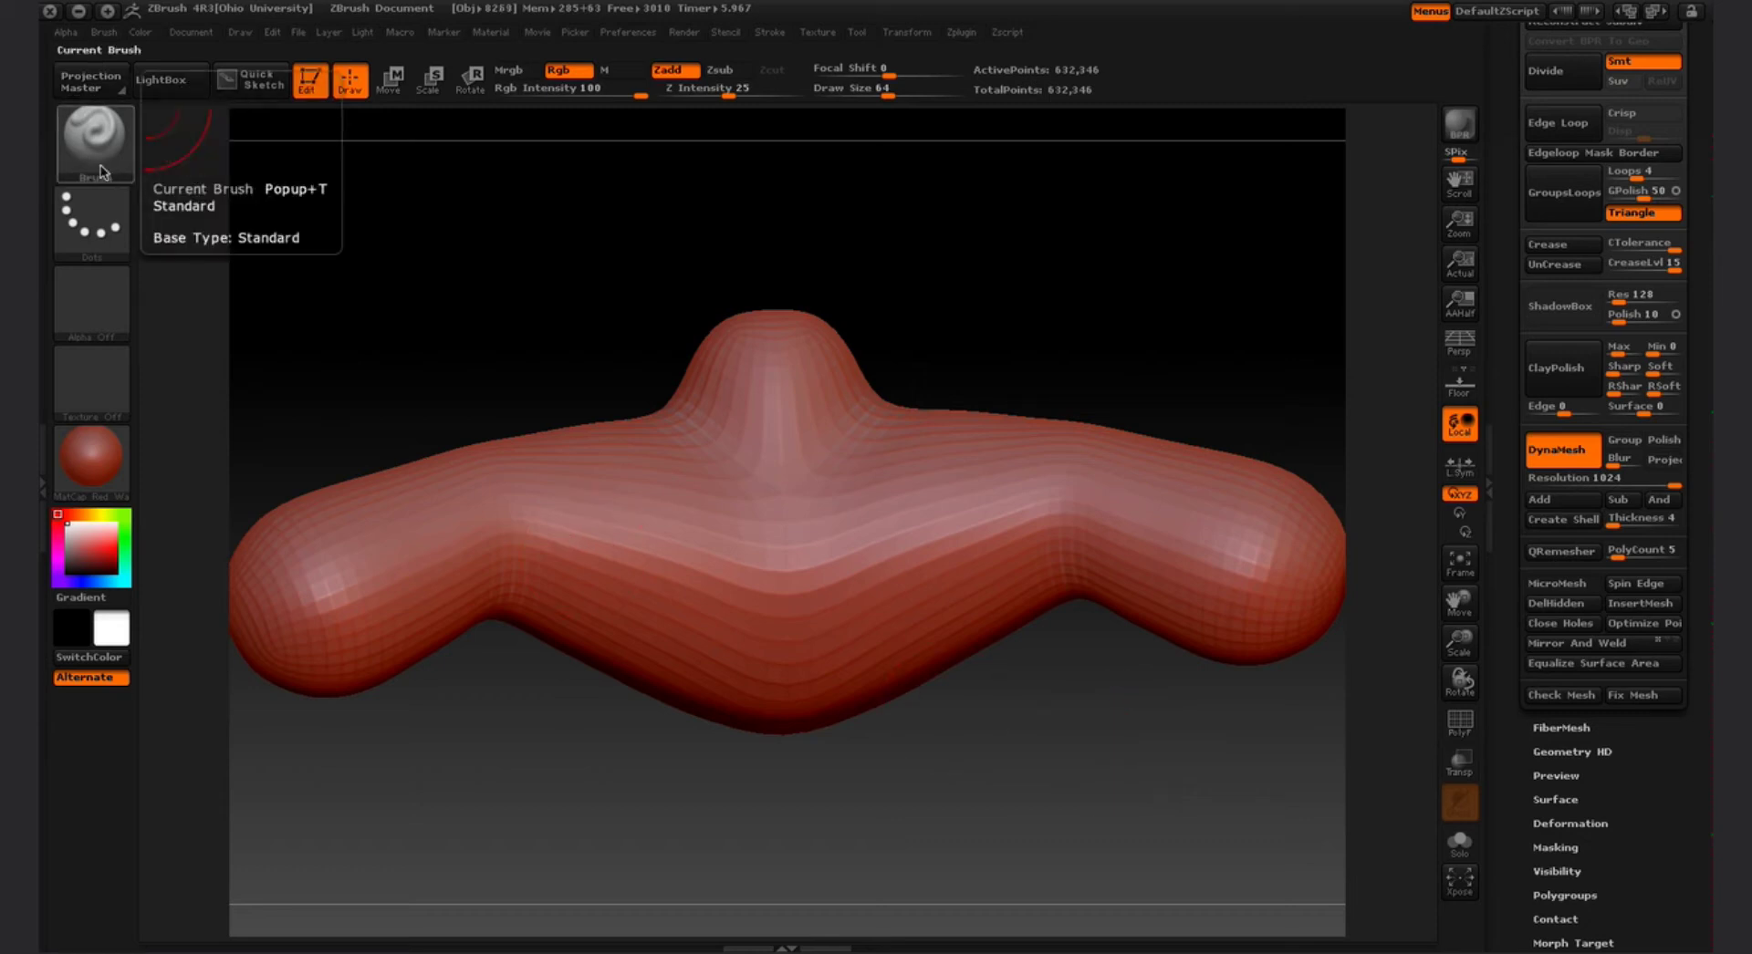
Switch to the Move brush from the brush picker
click(94, 141)
key(m)
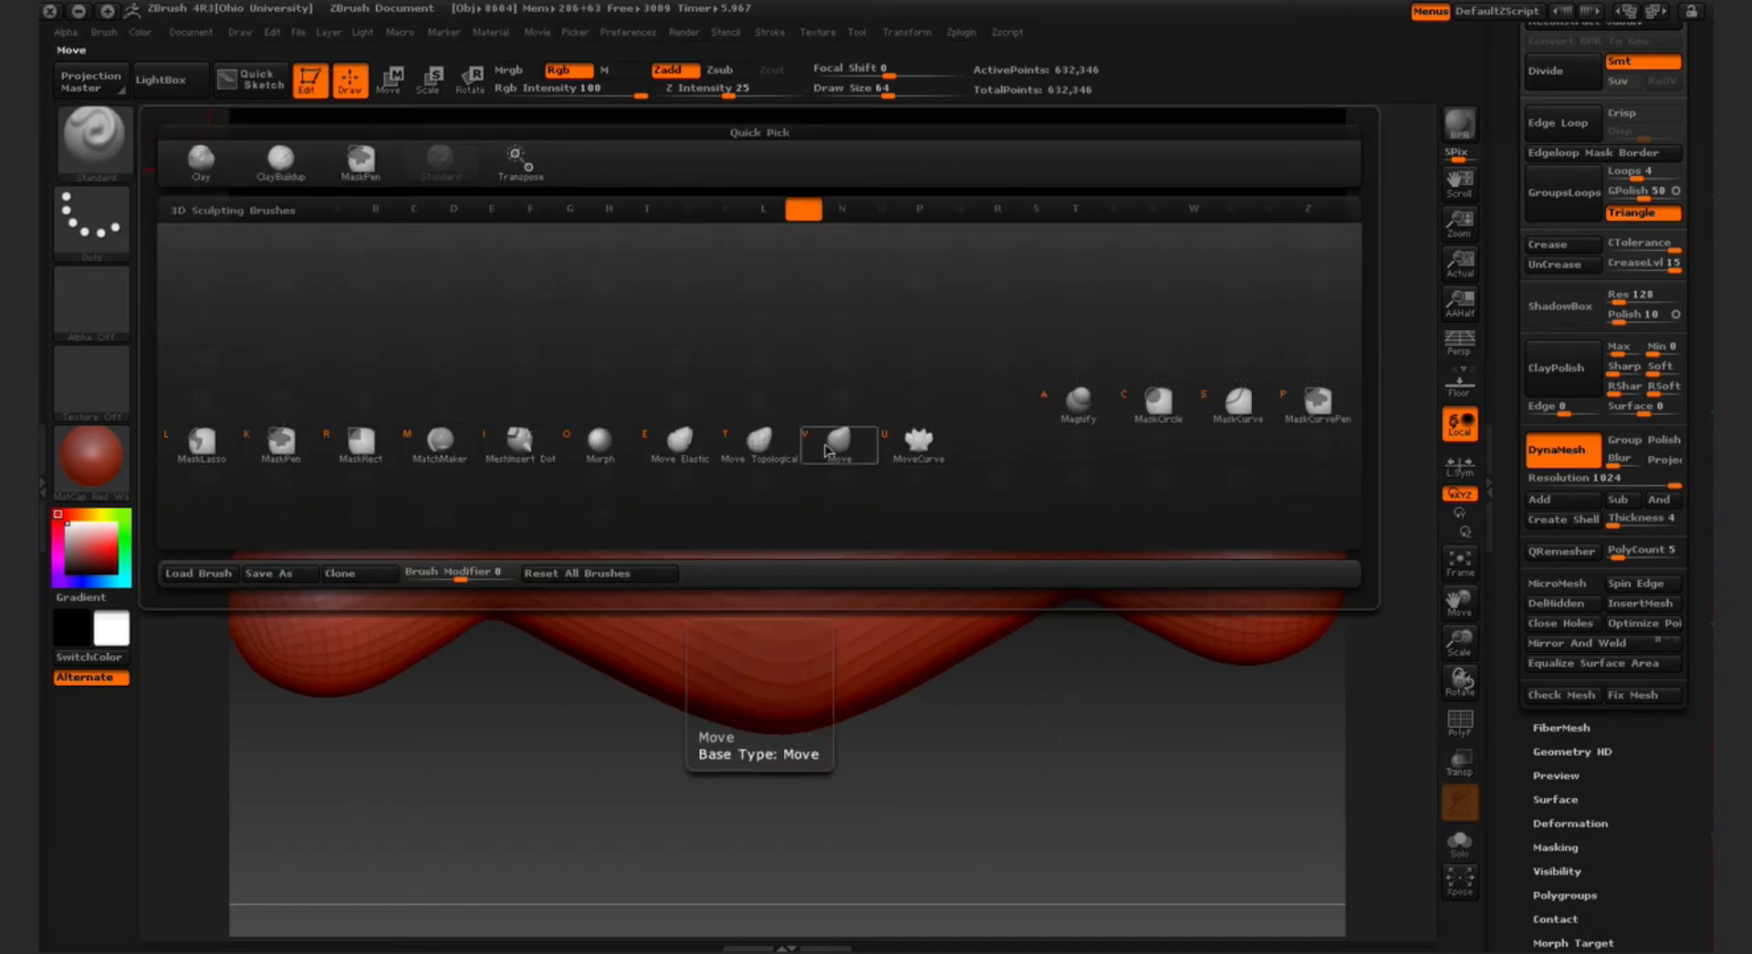
click(829, 445)
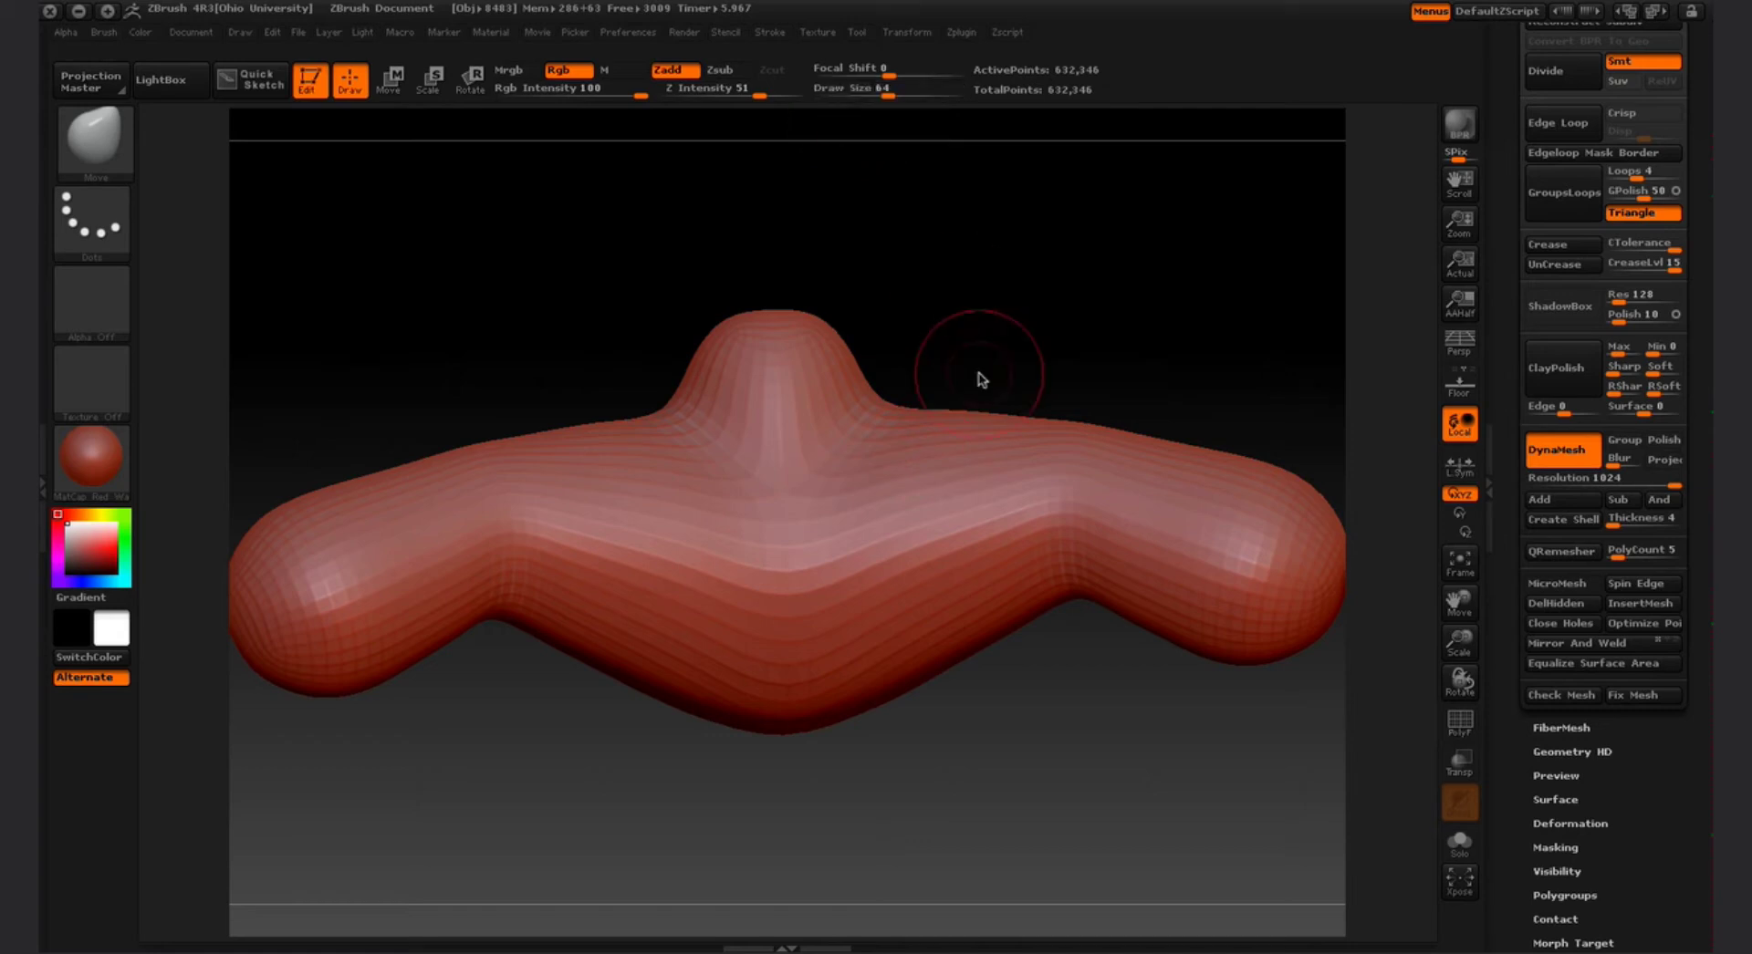
Adjust the Move brush's draw size, intensity, and Focal Shift falloff
key(s)
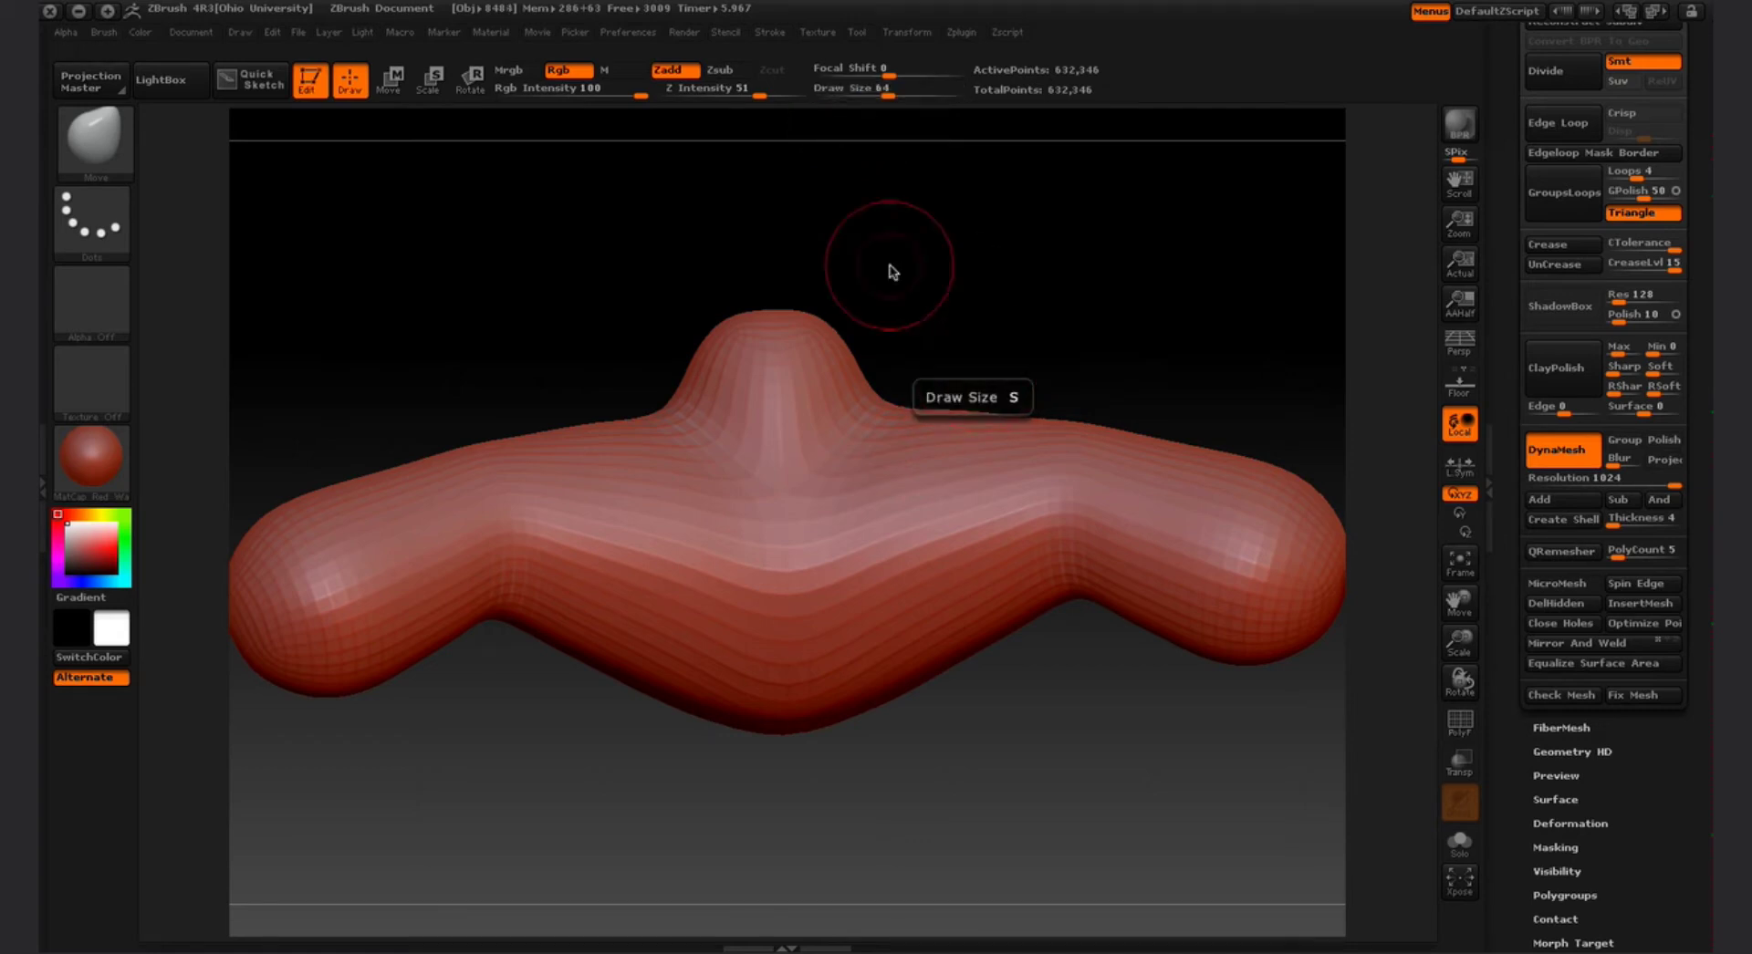
key(u)
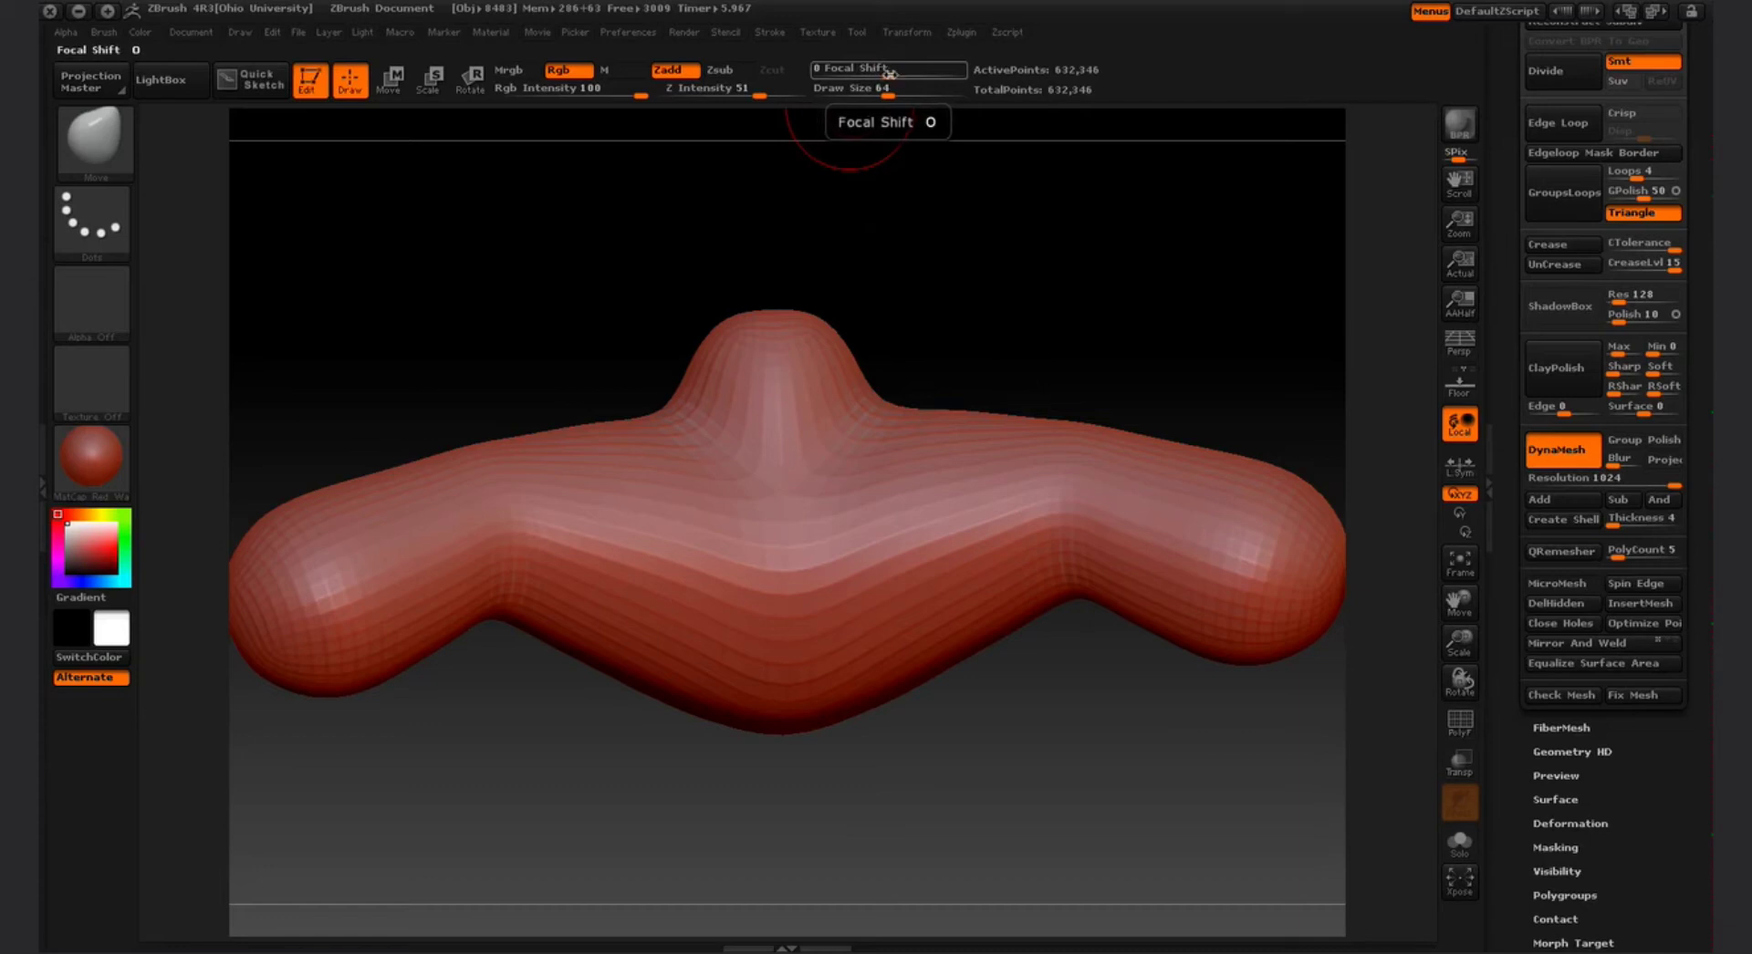
mouse_move(888, 73)
mouse_down()
mouse_move(823, 85)
mouse_move(926, 87)
mouse_move(891, 87)
mouse_up()
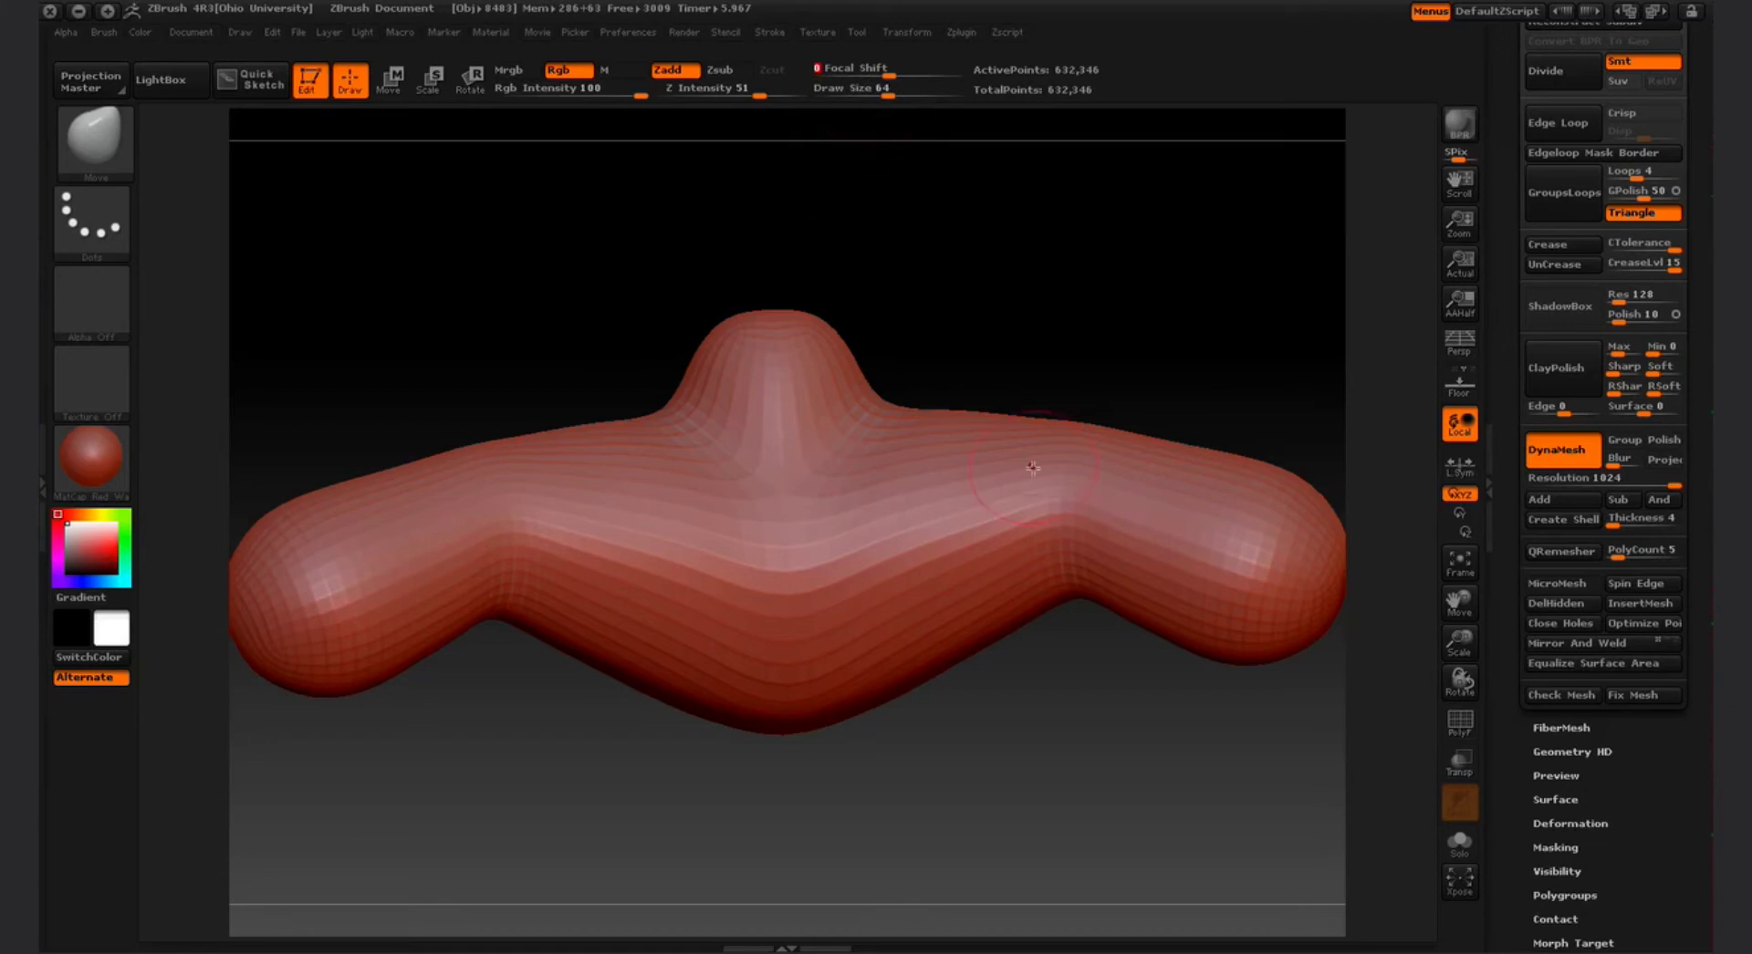
Set the brush Draw Size to 84
click(886, 90)
text(54)
key(Return)
Raise the right arm's top edge and push shallow dents under both arms
key(minus)
key(minus)
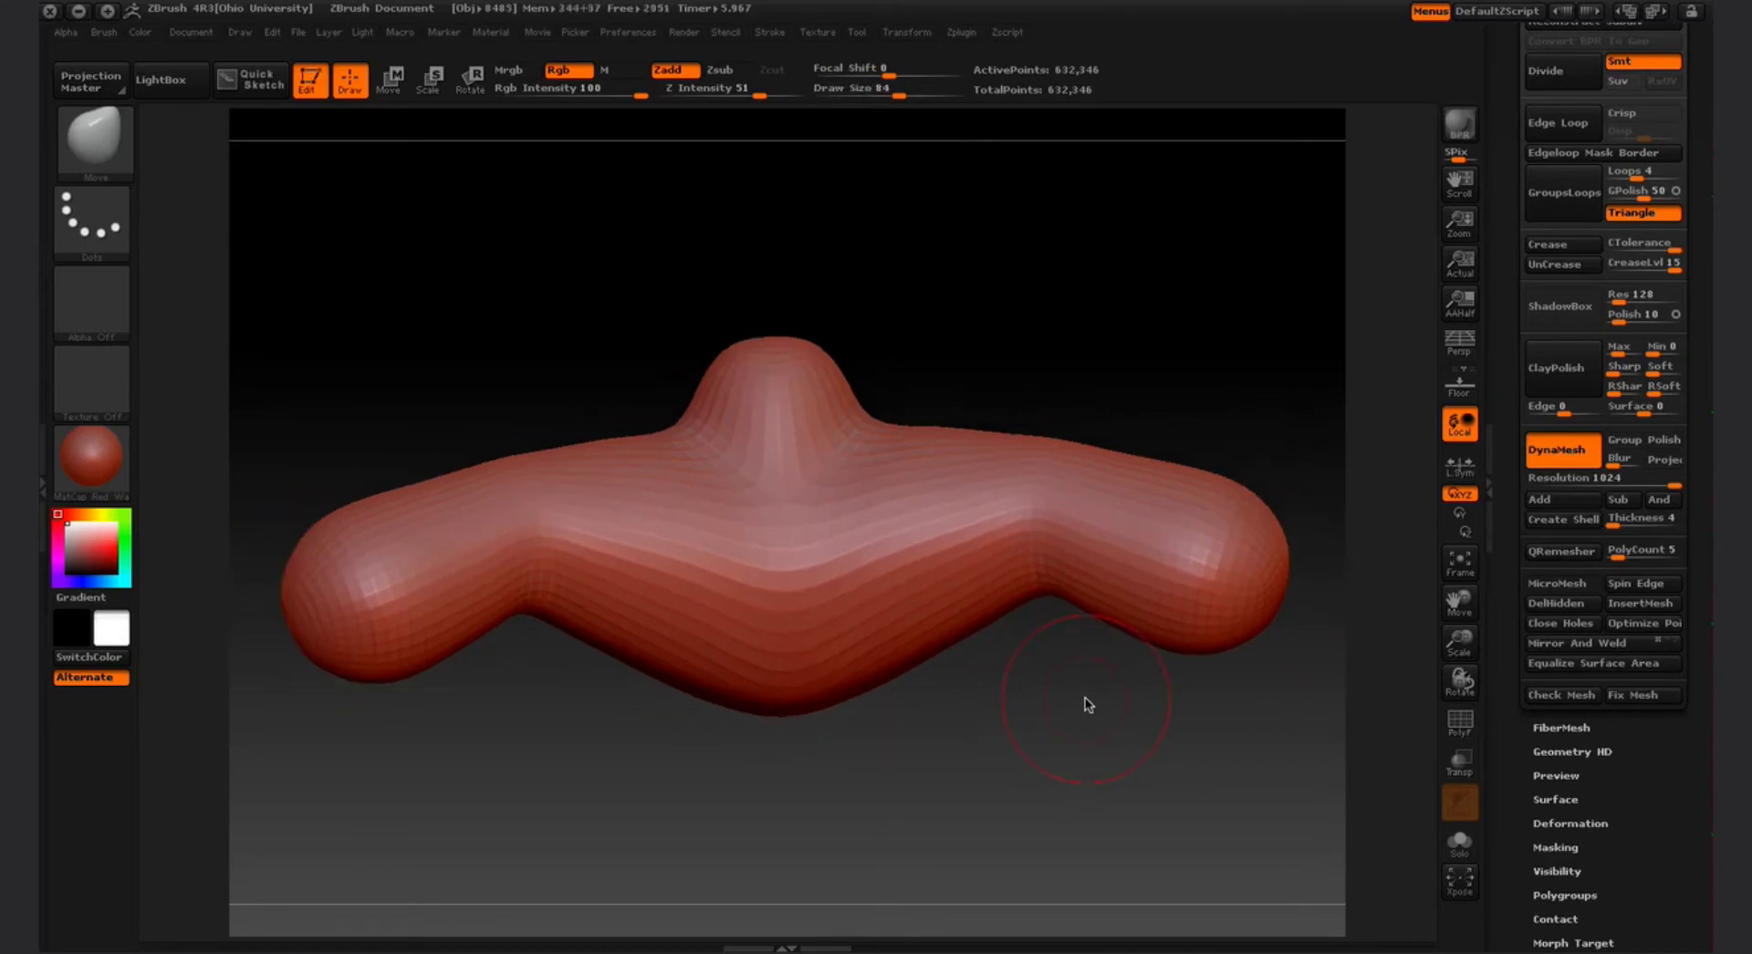
drag(1075, 708, 1060, 720)
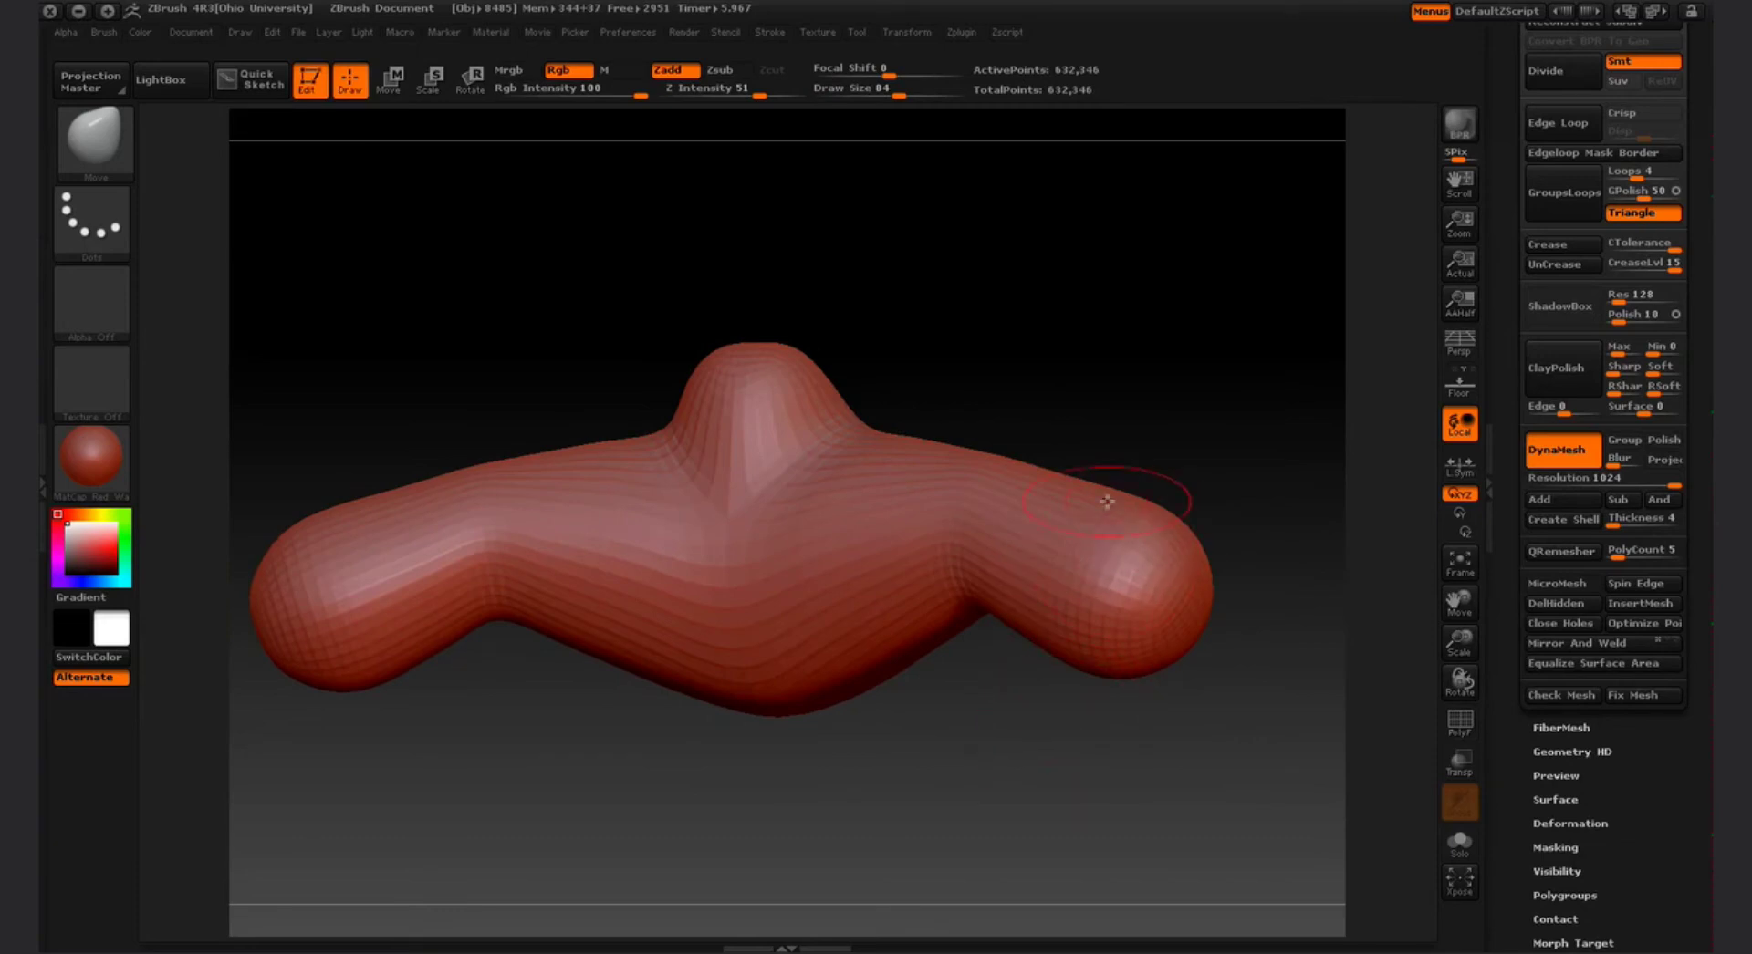
mouse_move(1116, 482)
mouse_down()
mouse_move(1107, 462)
mouse_move(1026, 463)
mouse_move(1029, 446)
mouse_up()
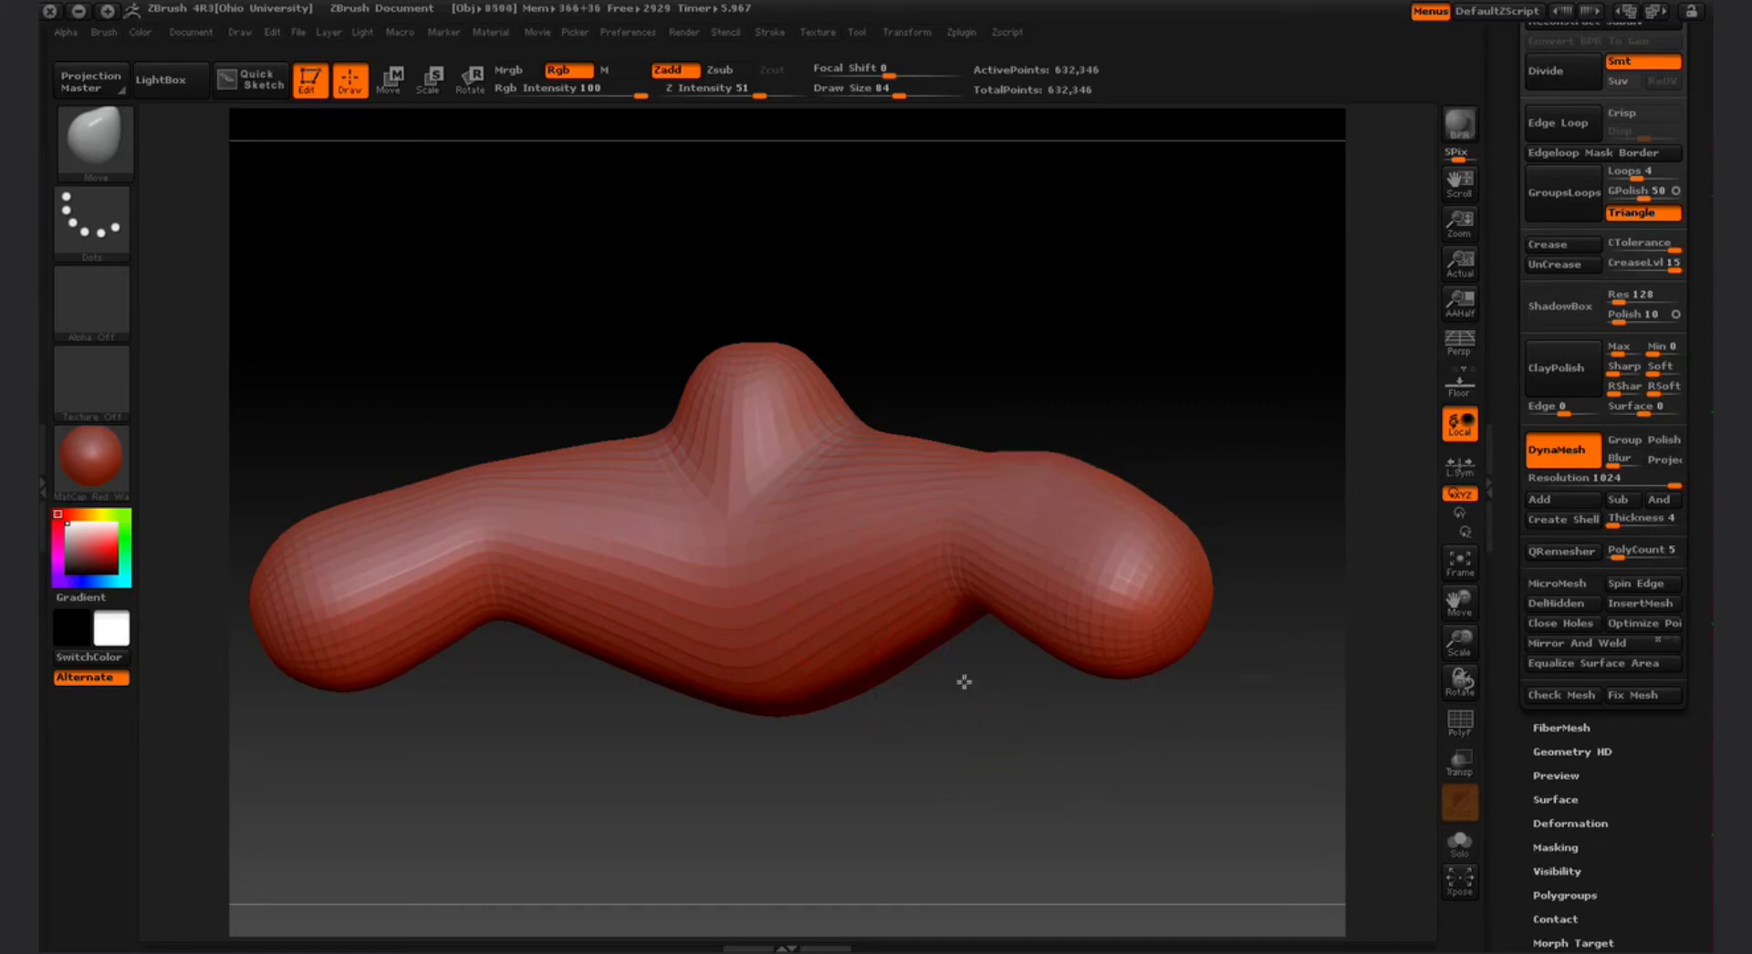
mouse_move(971, 674)
mouse_down()
mouse_move(1028, 587)
mouse_move(1116, 607)
mouse_move(1034, 638)
mouse_move(1026, 525)
mouse_up()
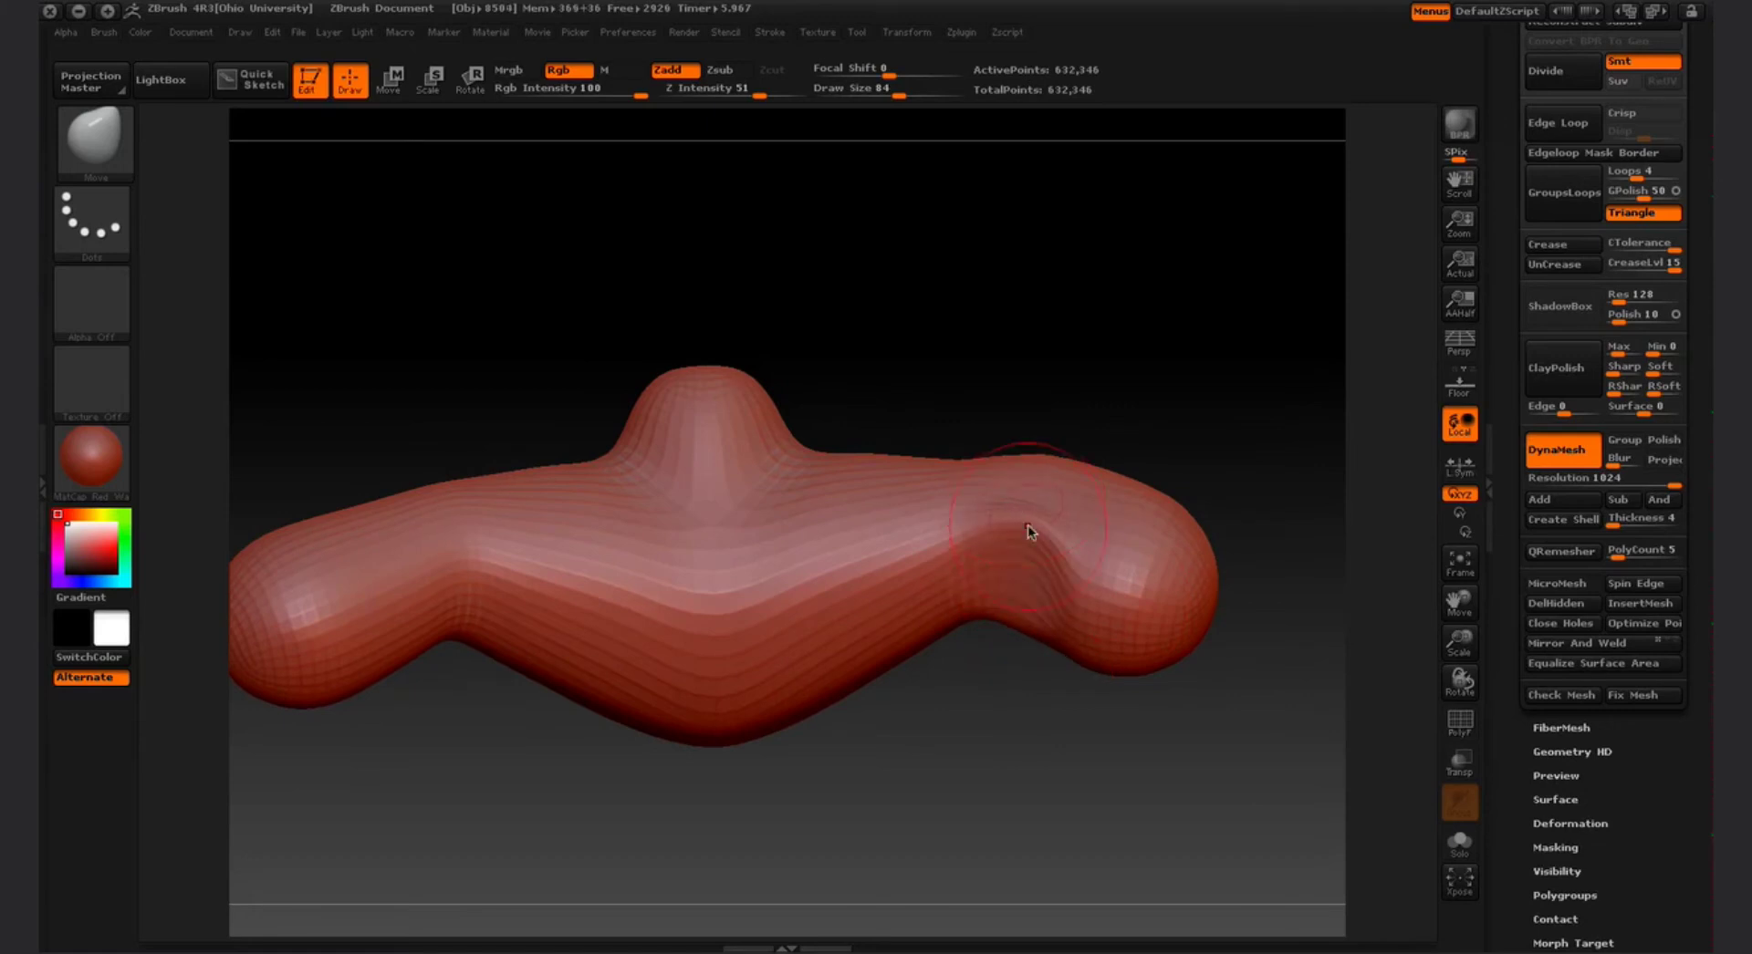
key(ctrl+z)
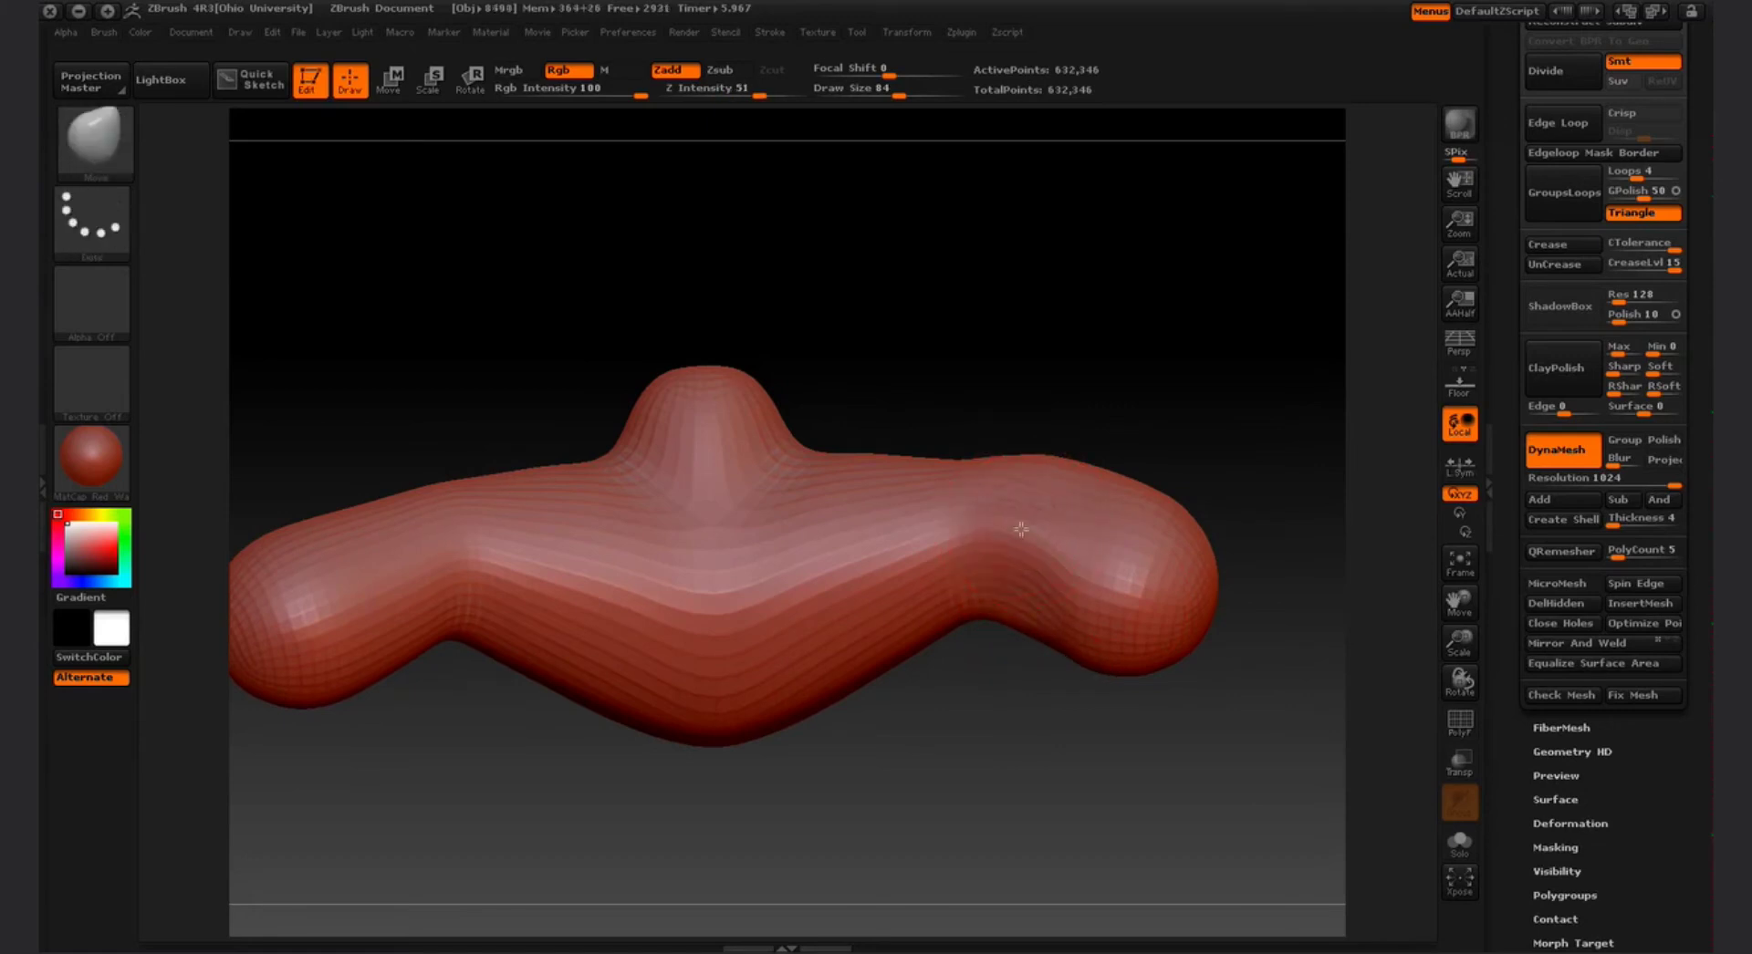
mouse_move(1048, 447)
mouse_down()
mouse_move(1044, 479)
mouse_move(1028, 464)
mouse_up()
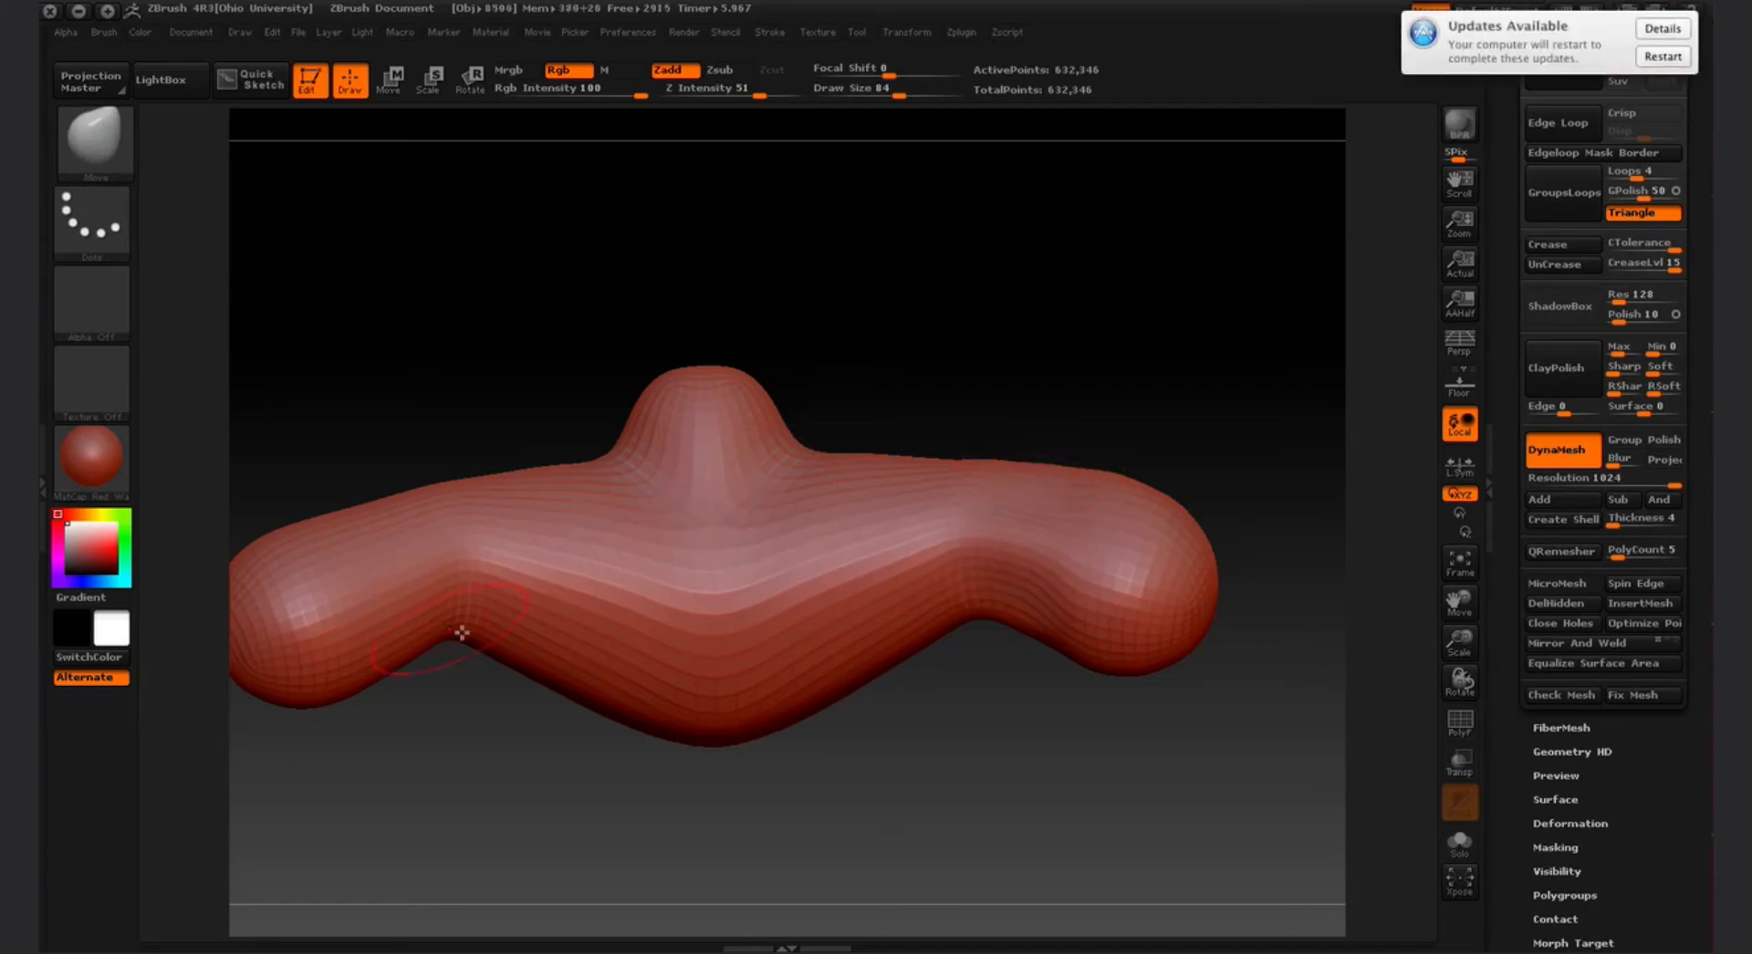
mouse_move(539, 665)
mouse_down()
mouse_move(551, 657)
mouse_move(527, 636)
mouse_move(493, 625)
mouse_up()
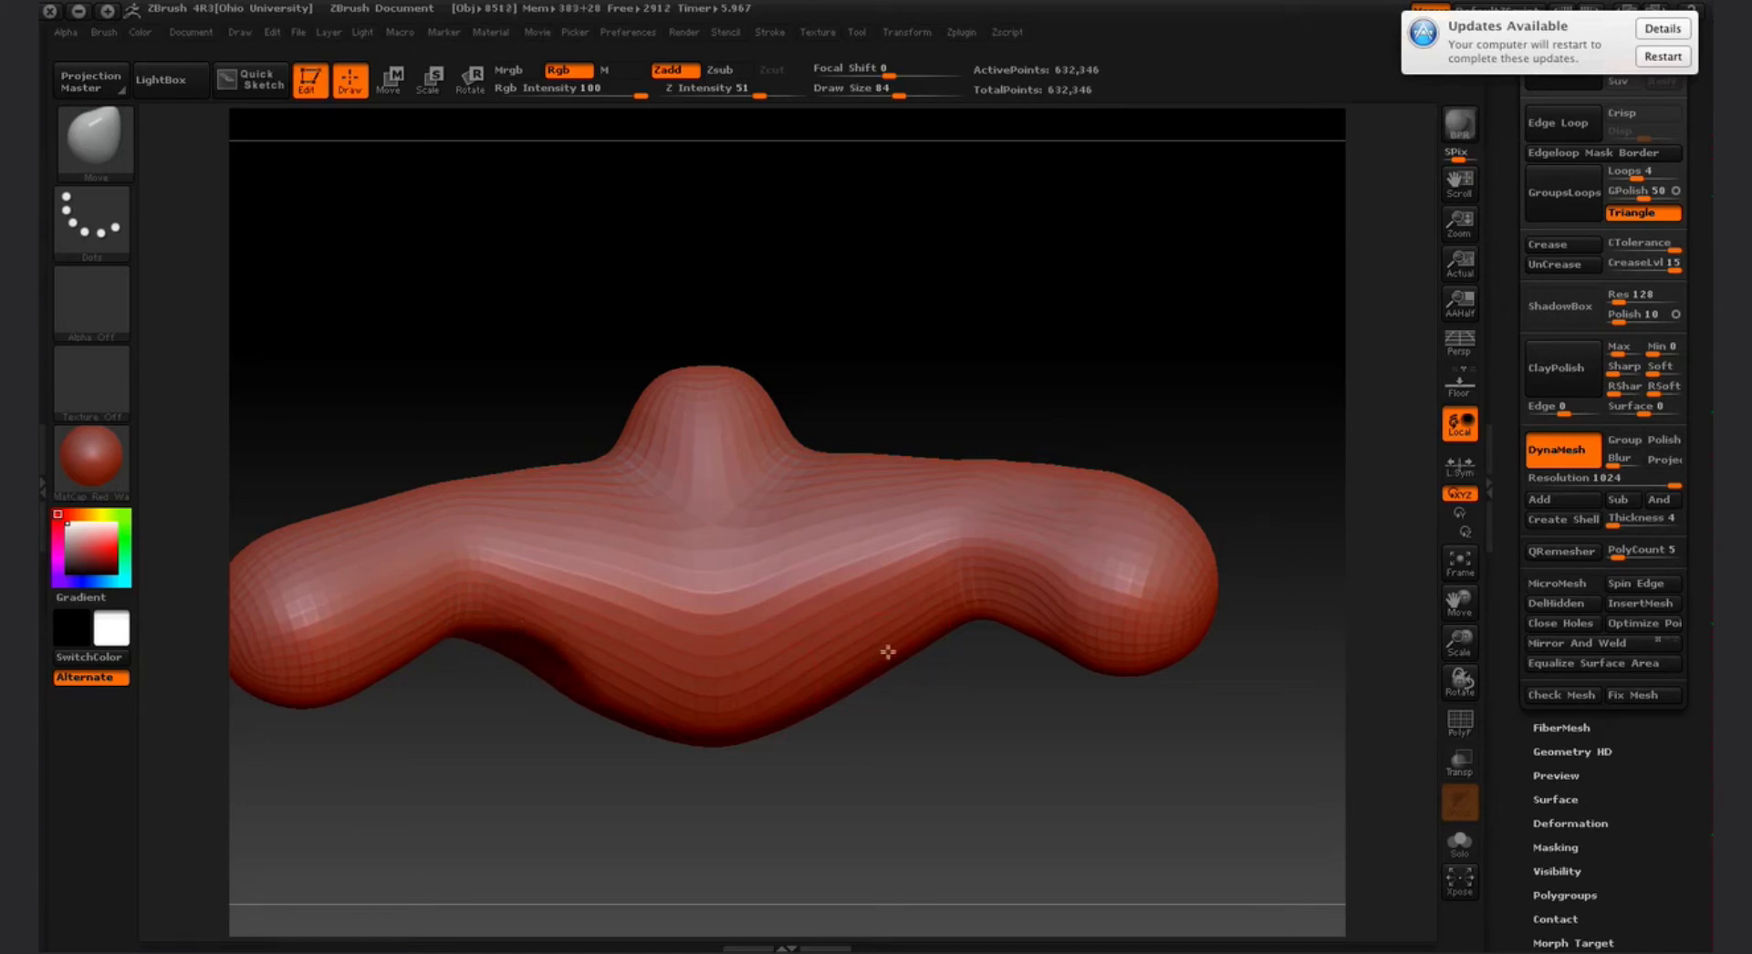
mouse_move(888, 652)
mouse_down()
mouse_move(875, 633)
mouse_move(907, 638)
mouse_move(922, 604)
mouse_move(906, 653)
mouse_move(887, 645)
mouse_up()
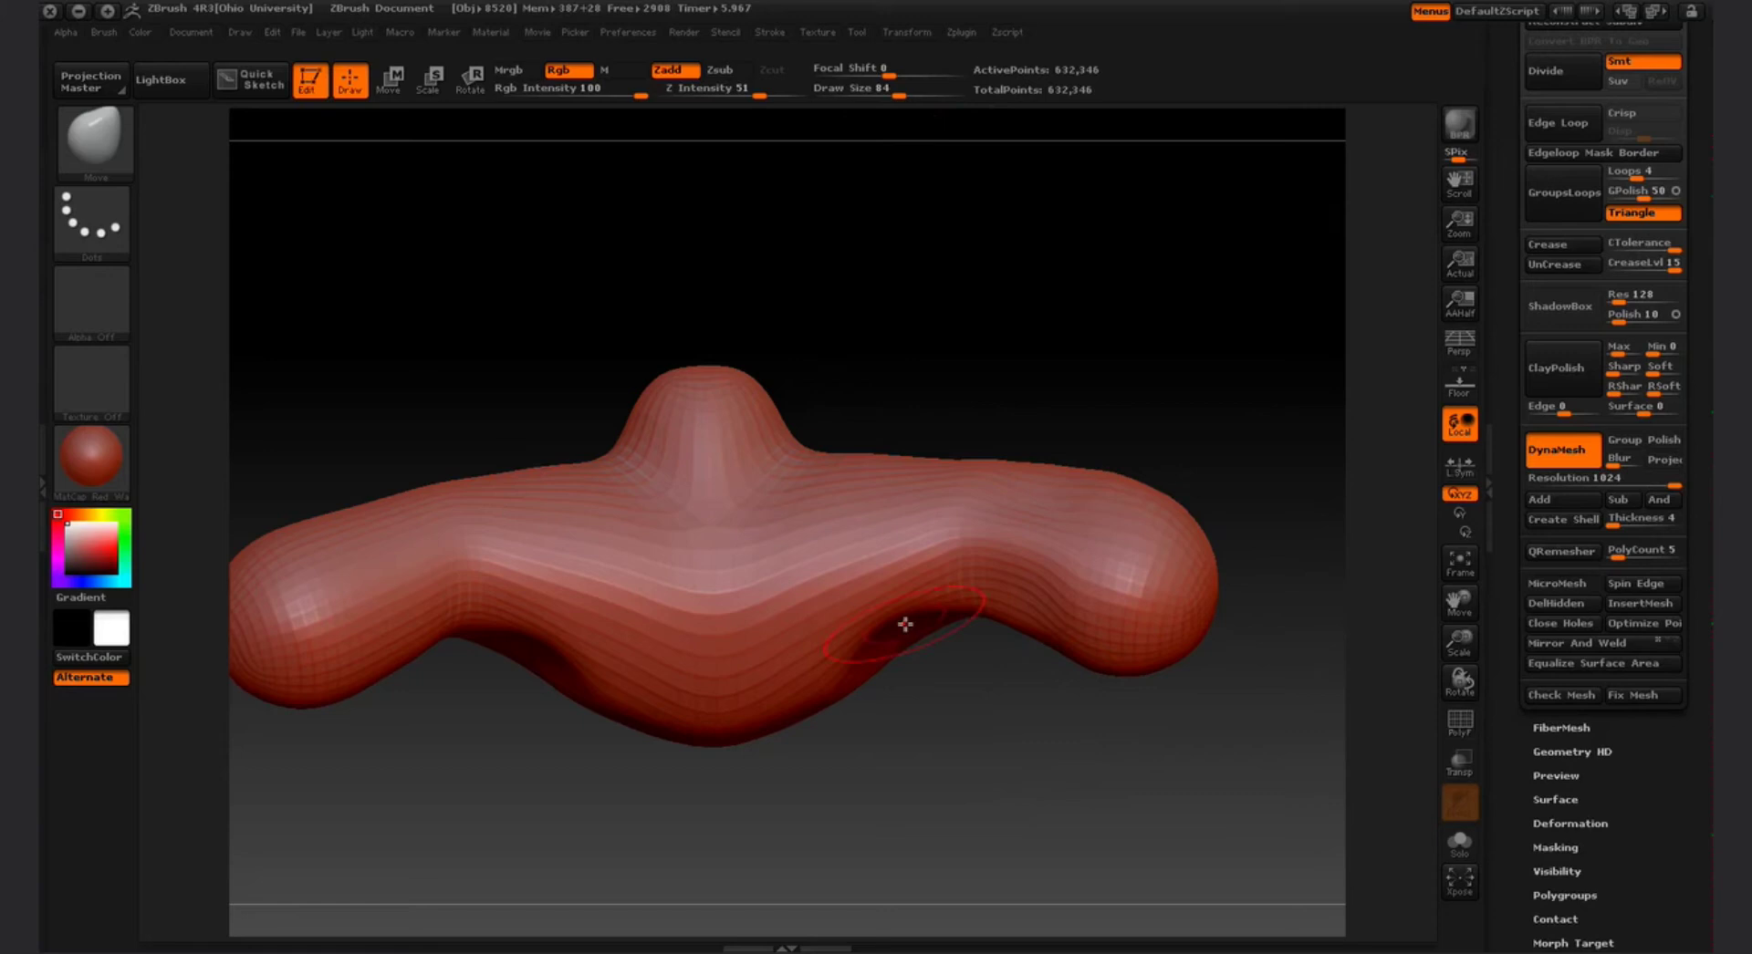
Turn on Activate Symmetry in the Transform menu so strokes mirror across the model
click(912, 34)
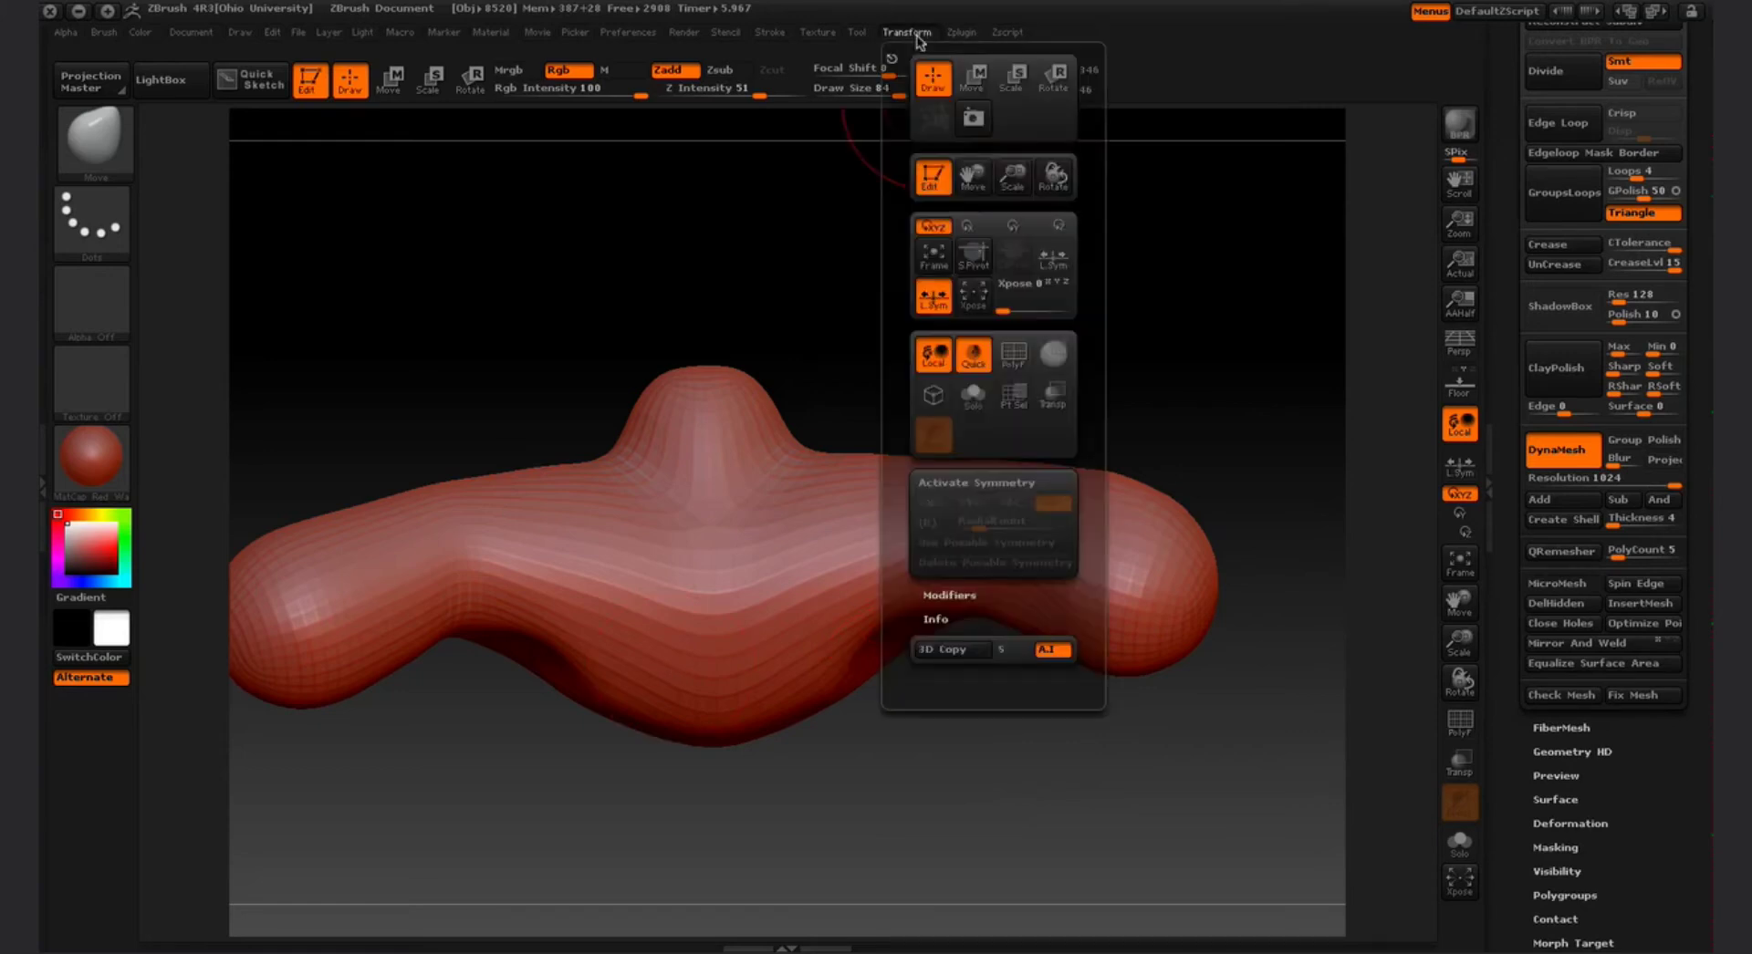
click(959, 493)
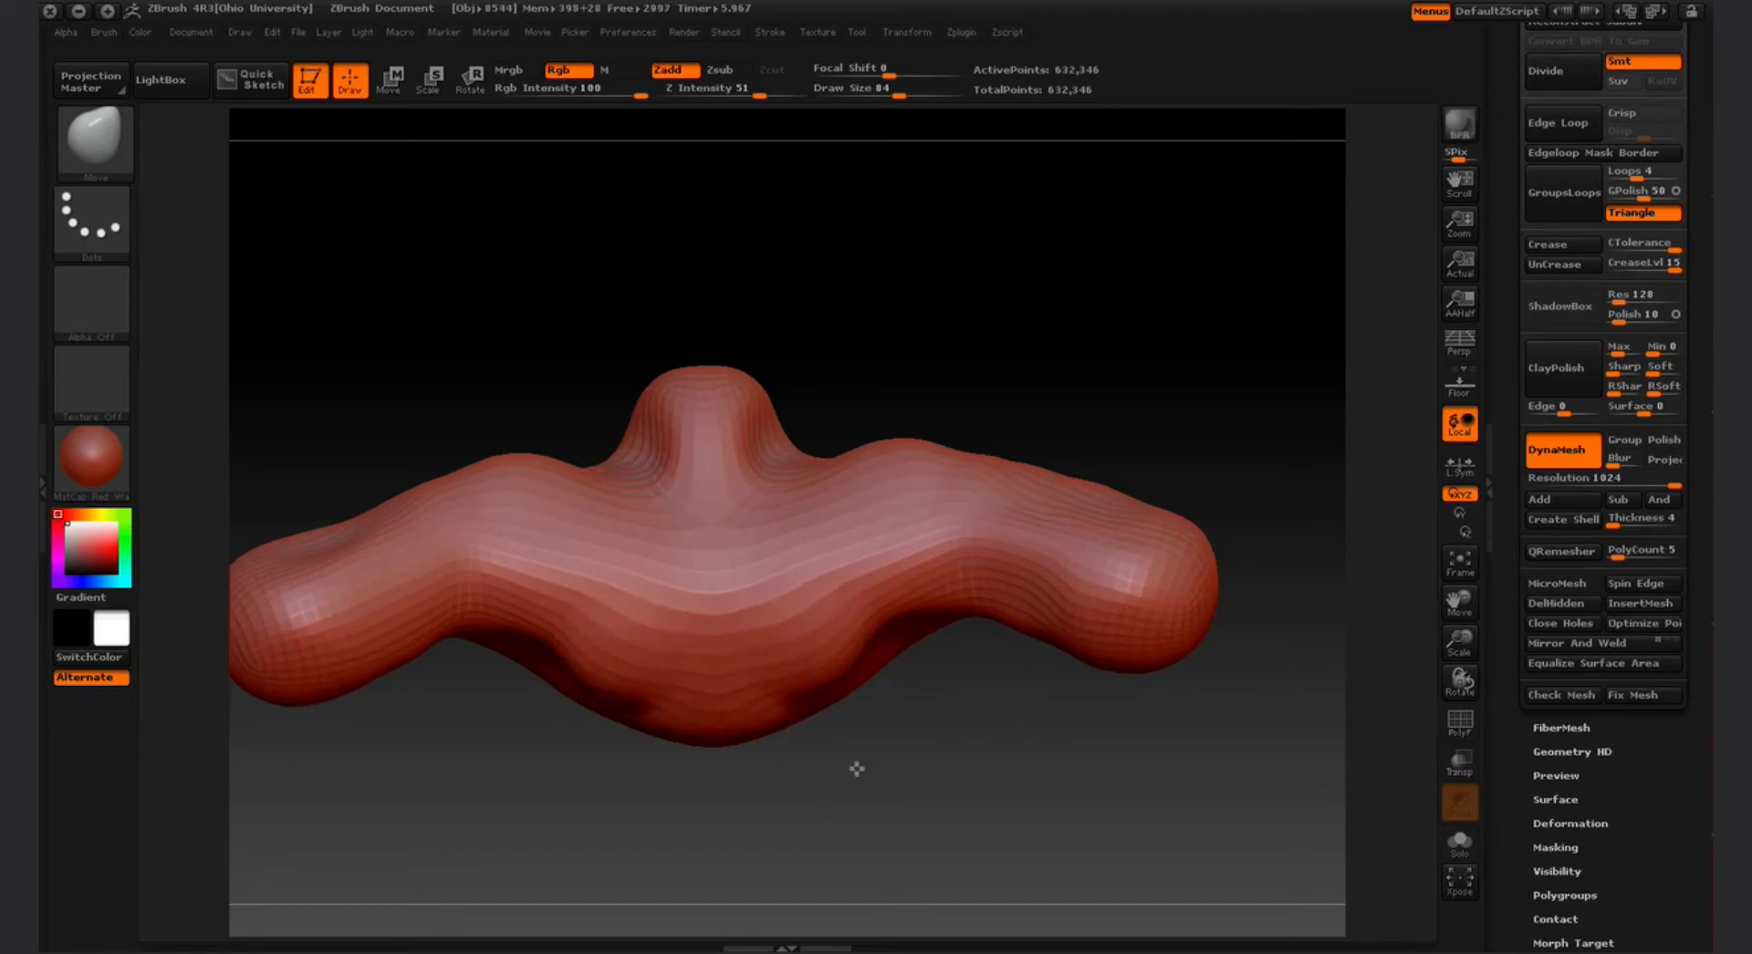
Push the model's lower edge down with mirrored Move strokes, deepening the notch and lump
drag(856, 767, 854, 770)
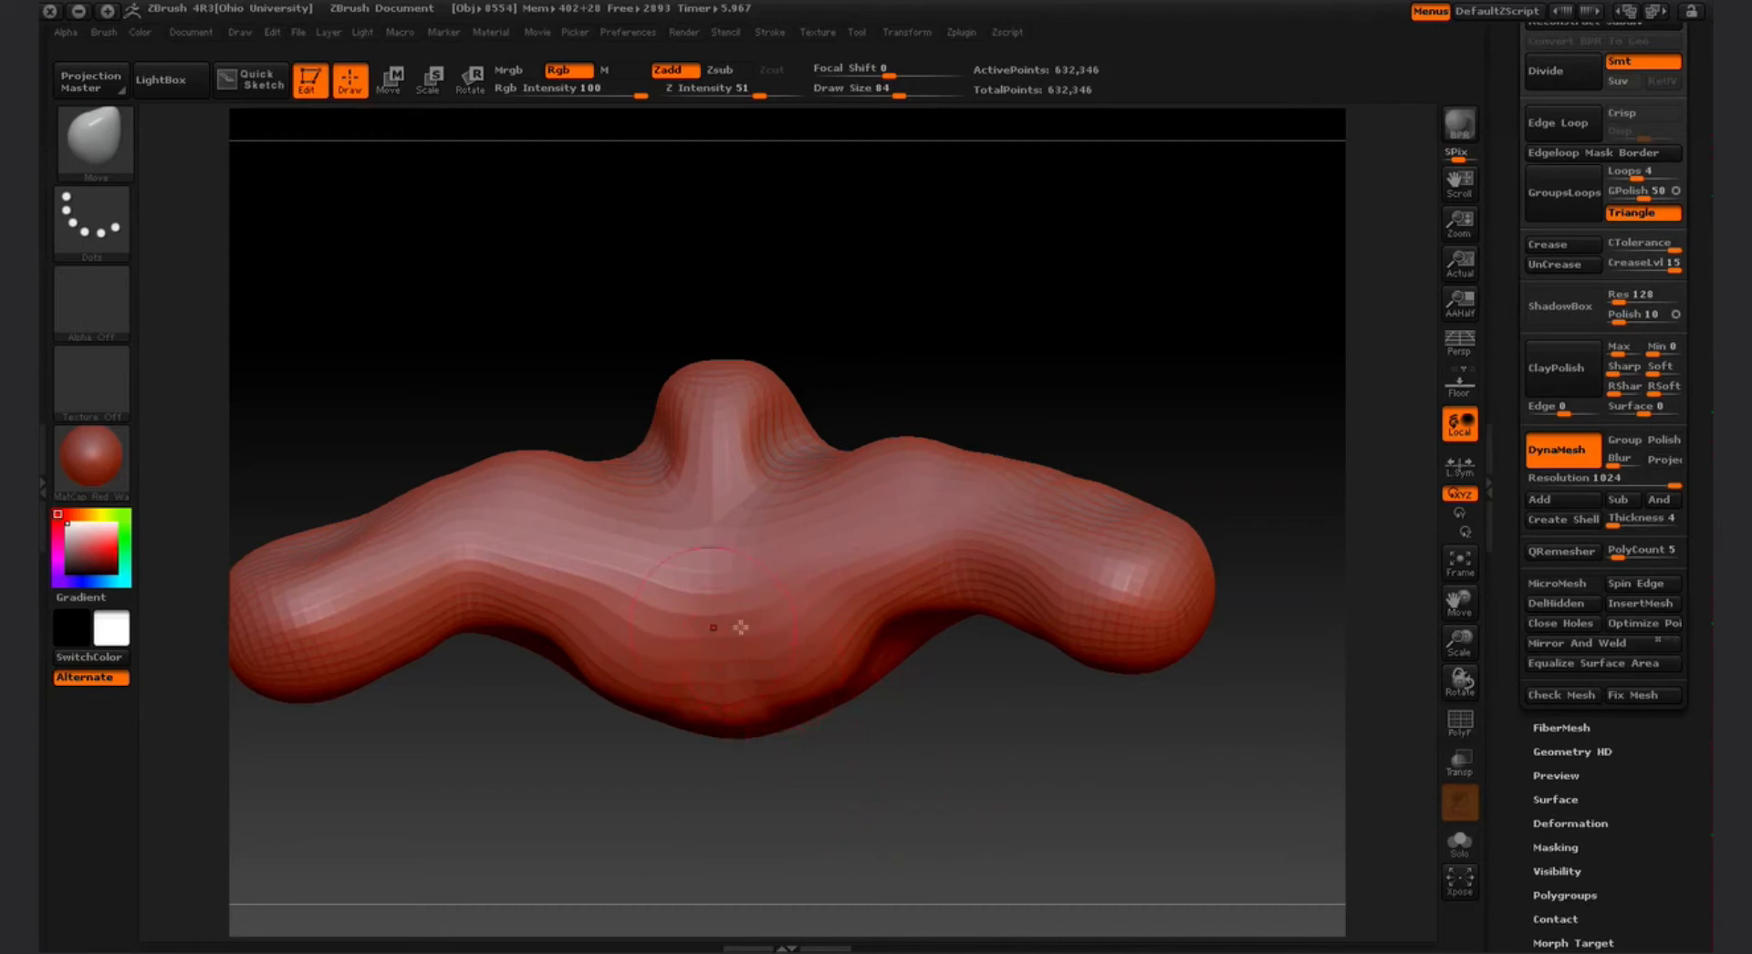
mouse_move(969, 730)
mouse_down()
mouse_move(958, 858)
mouse_move(946, 849)
mouse_up()
mouse_move(802, 684)
mouse_down()
mouse_move(778, 655)
mouse_move(854, 669)
mouse_move(751, 651)
mouse_move(741, 666)
mouse_move(657, 637)
mouse_up()
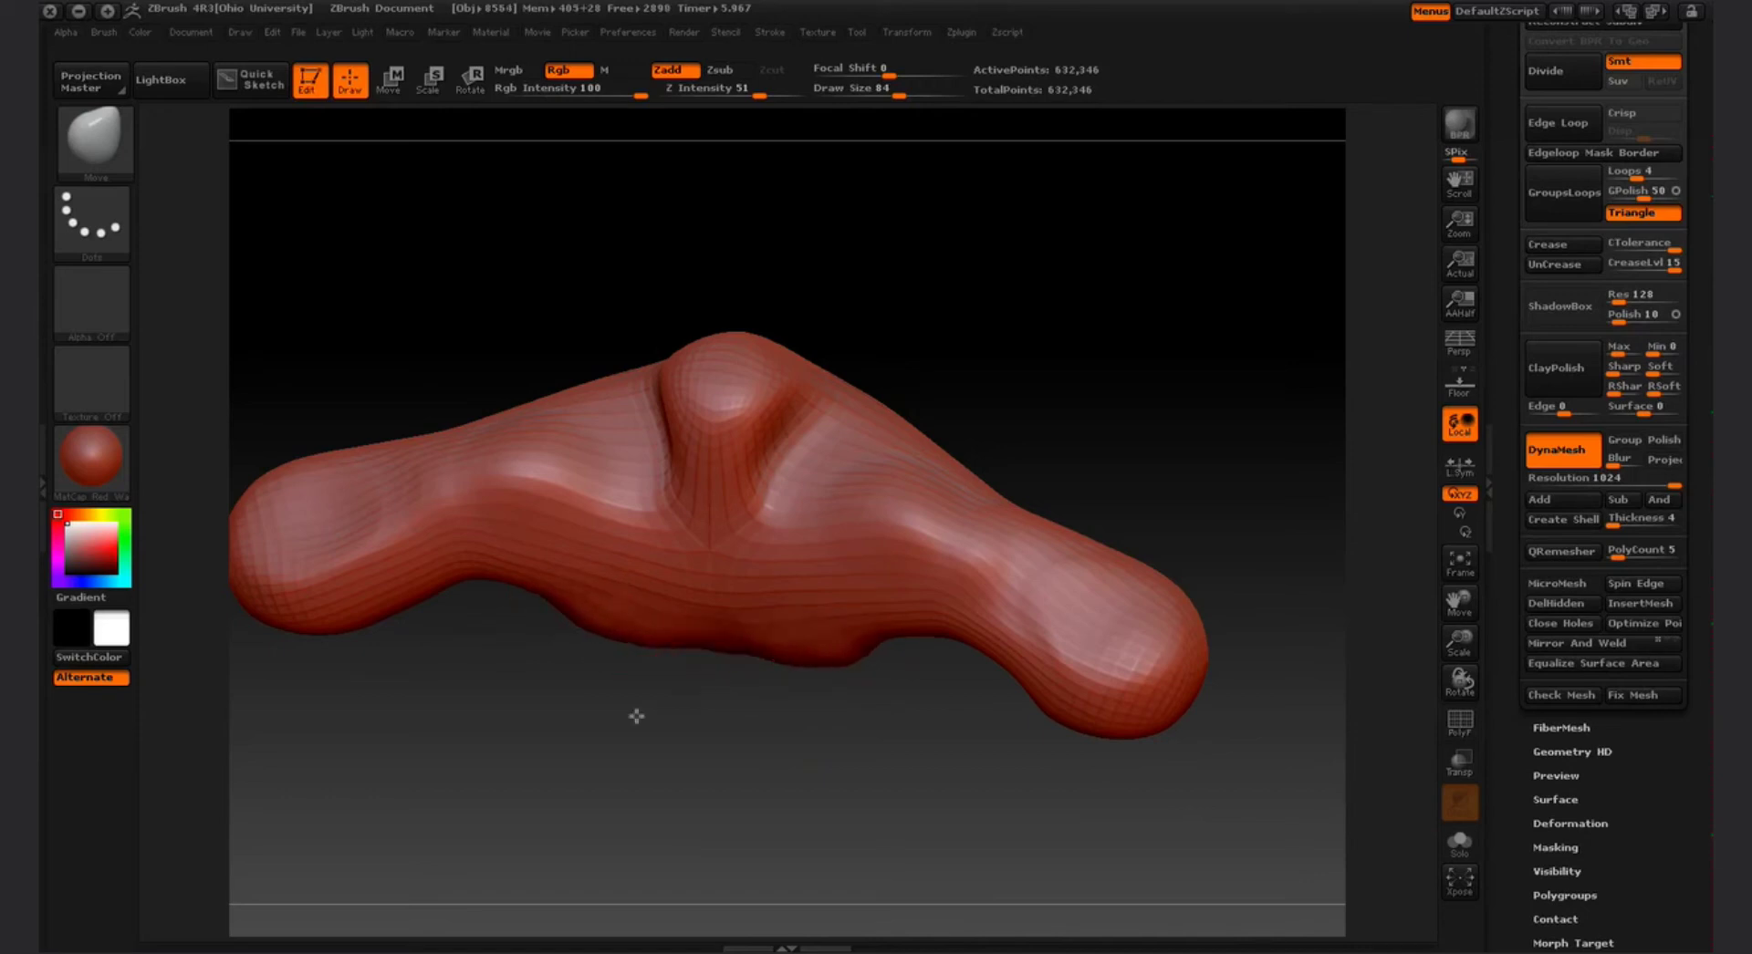
drag(638, 715, 653, 575)
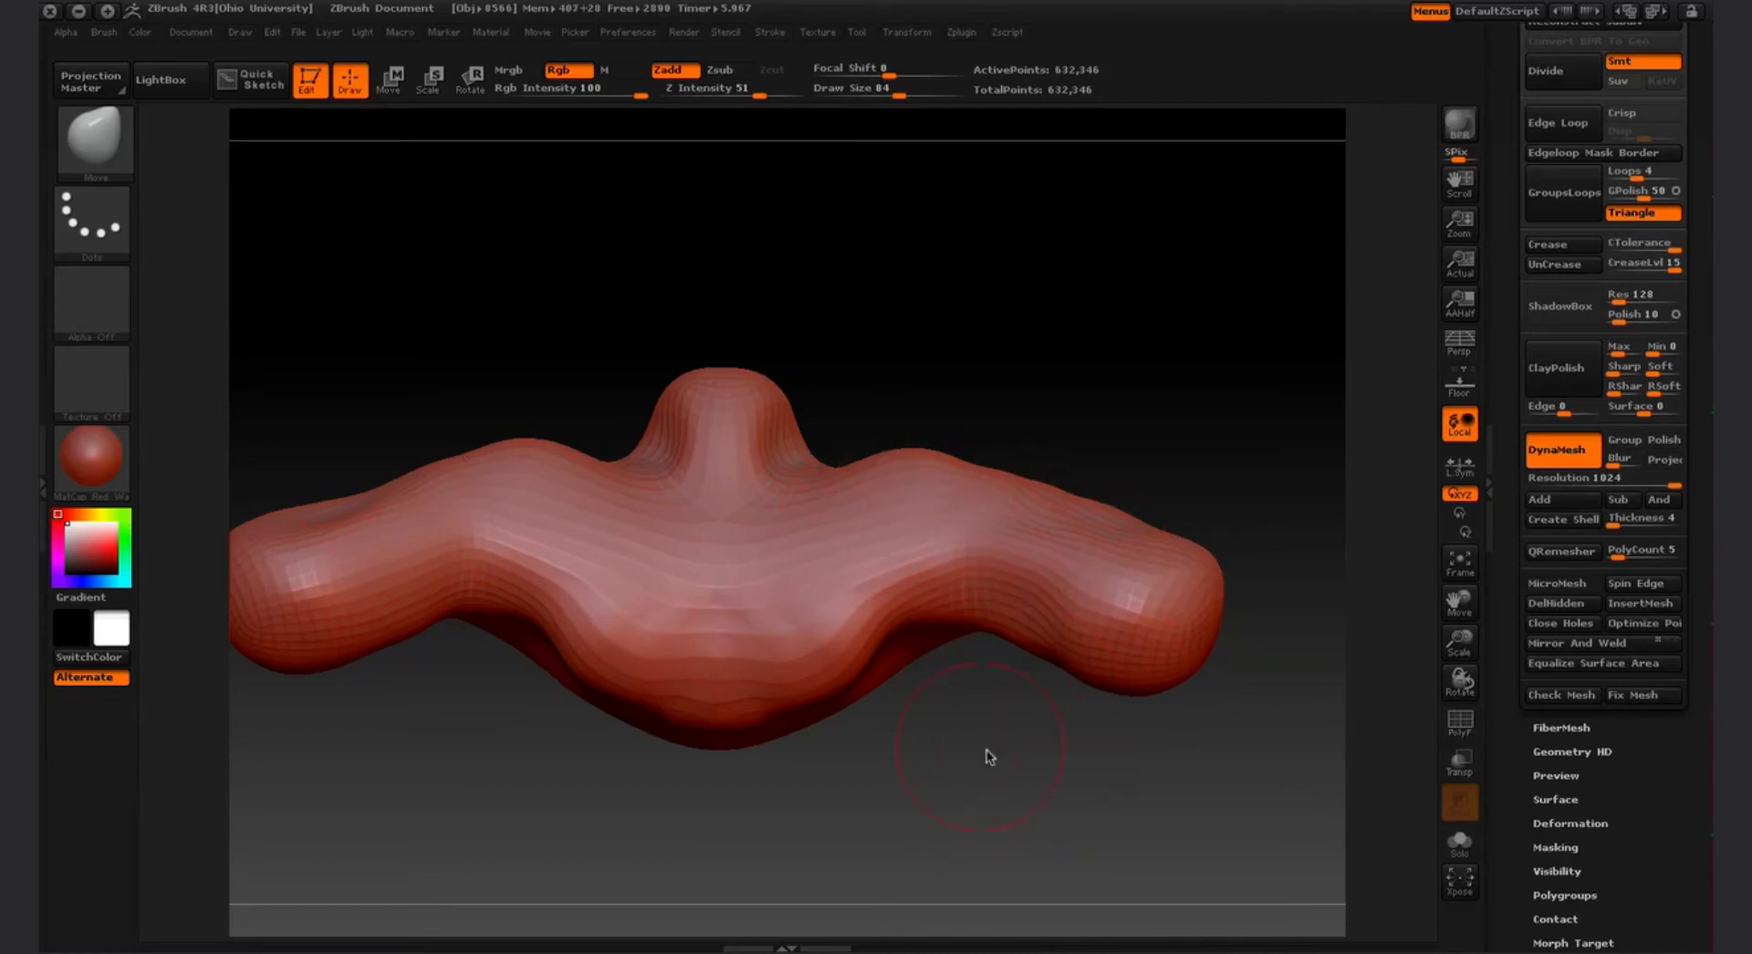
drag(1016, 751, 720, 766)
drag(923, 653, 1709, 686)
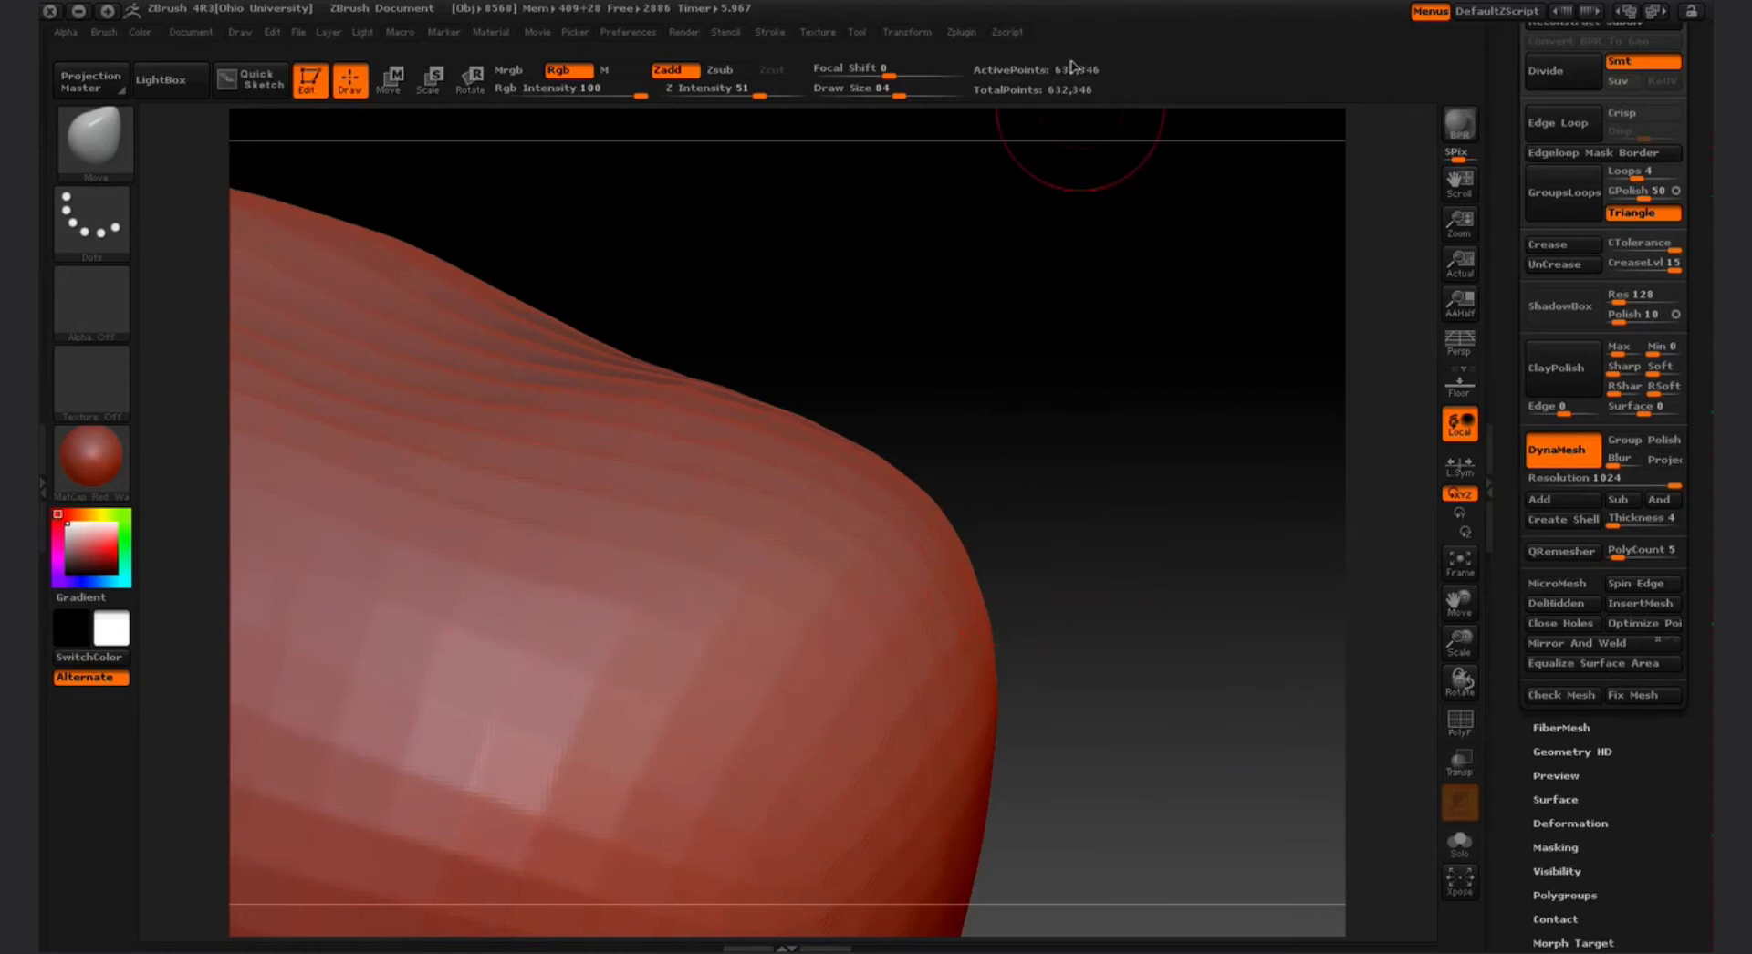
Frame the whole creature in view and make SnakeHook the active brush
click(1458, 562)
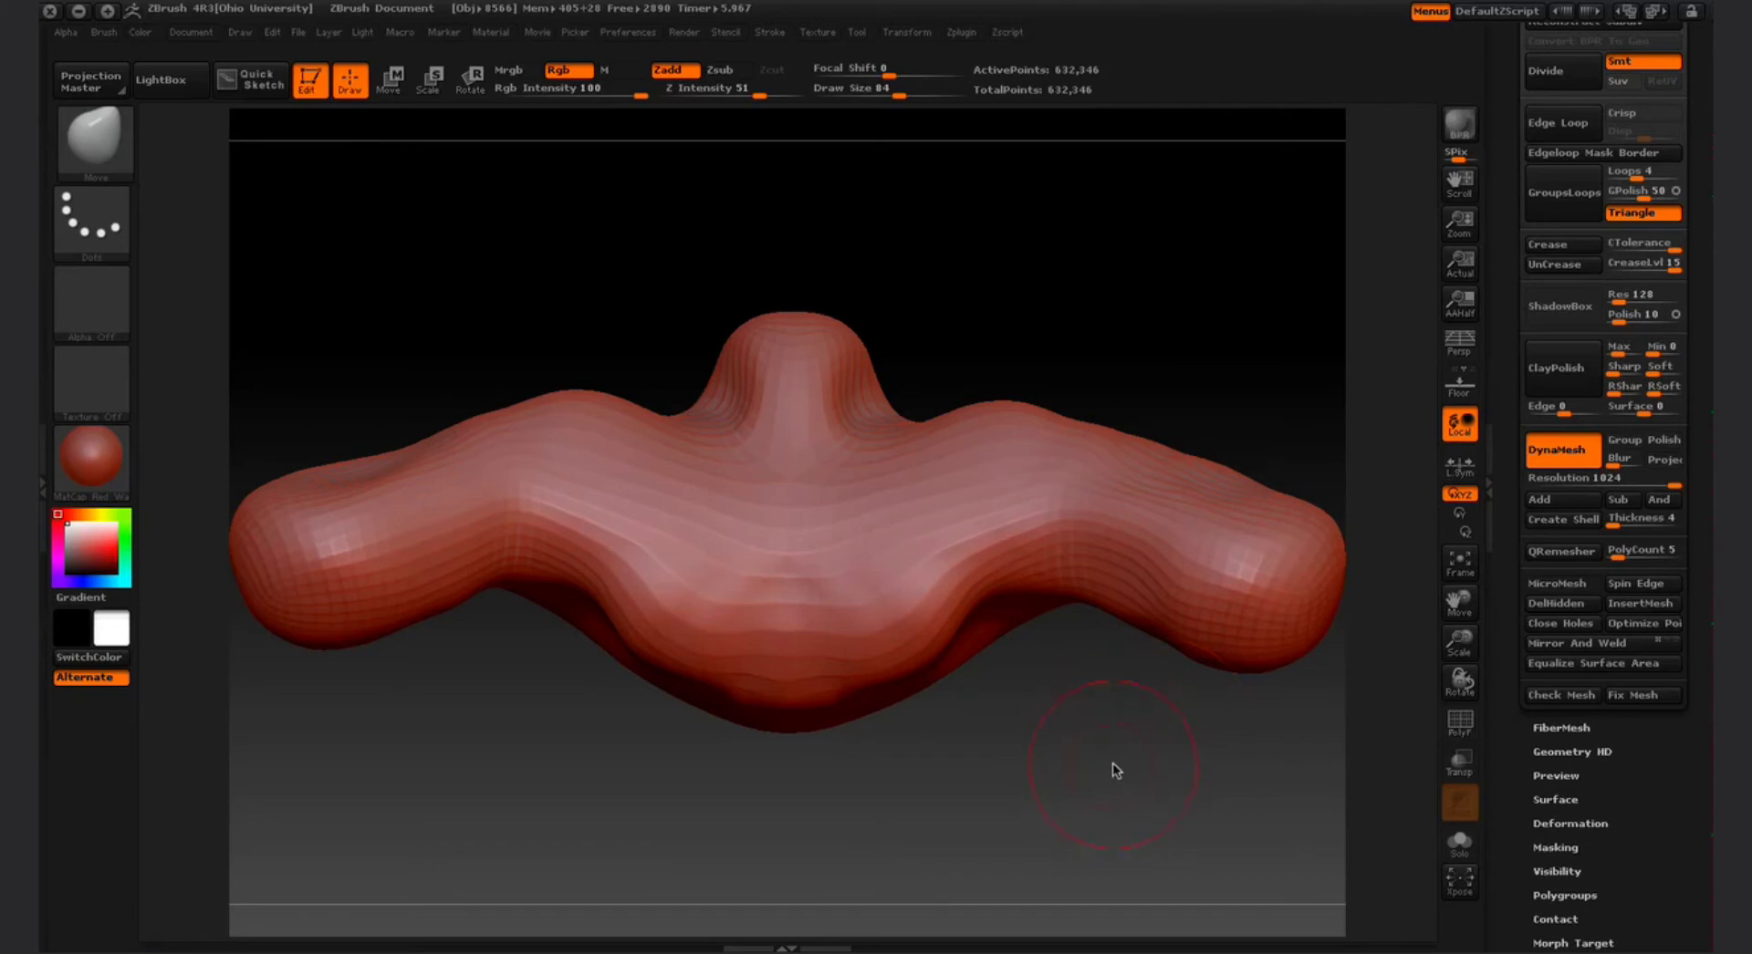
click(88, 150)
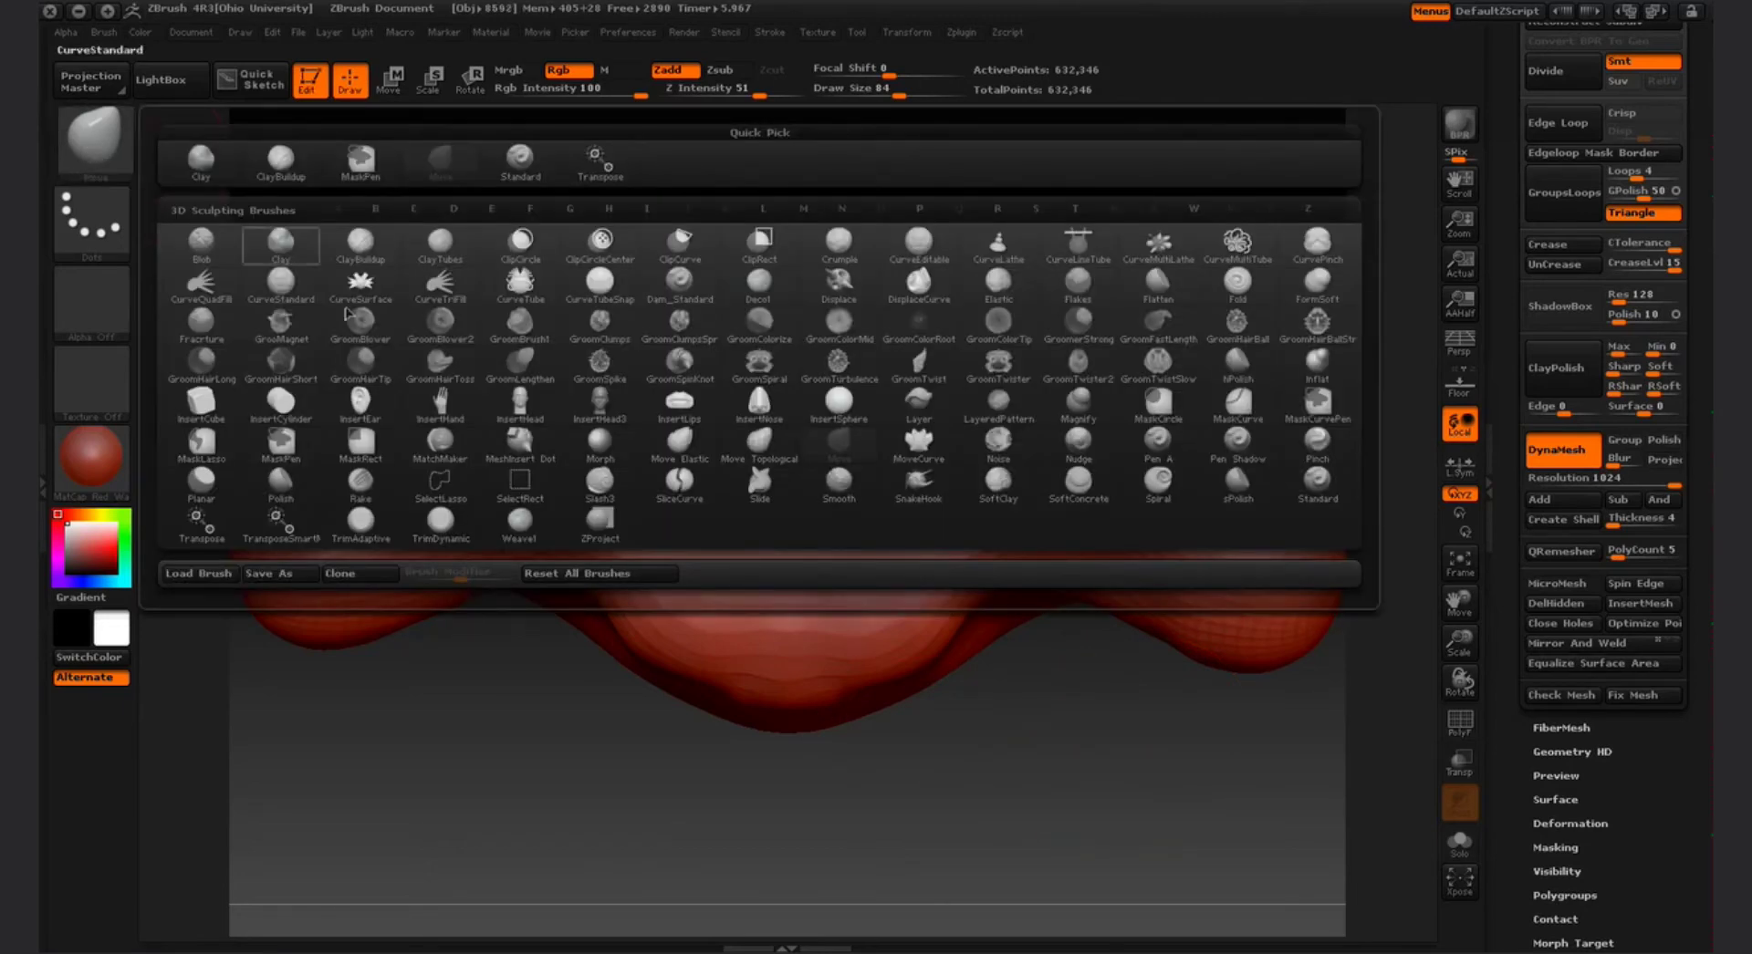
click(919, 483)
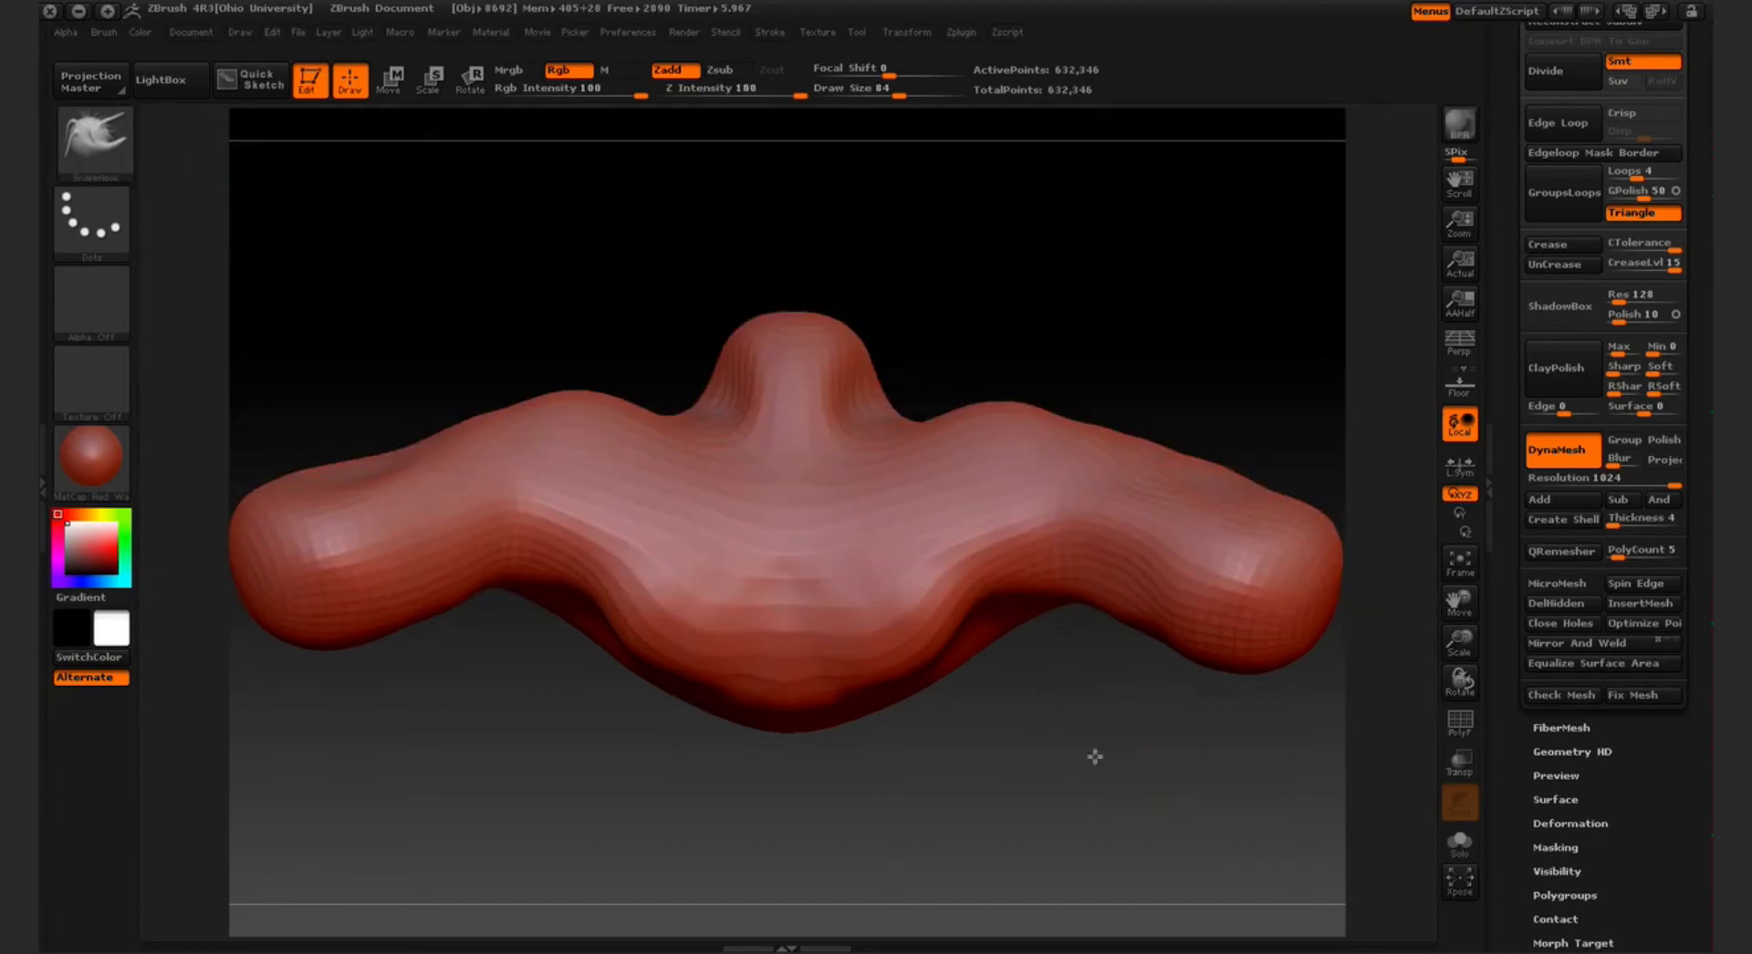
mouse_move(1095, 754)
mouse_down()
mouse_move(1020, 801)
mouse_move(1001, 794)
mouse_move(1016, 746)
mouse_up()
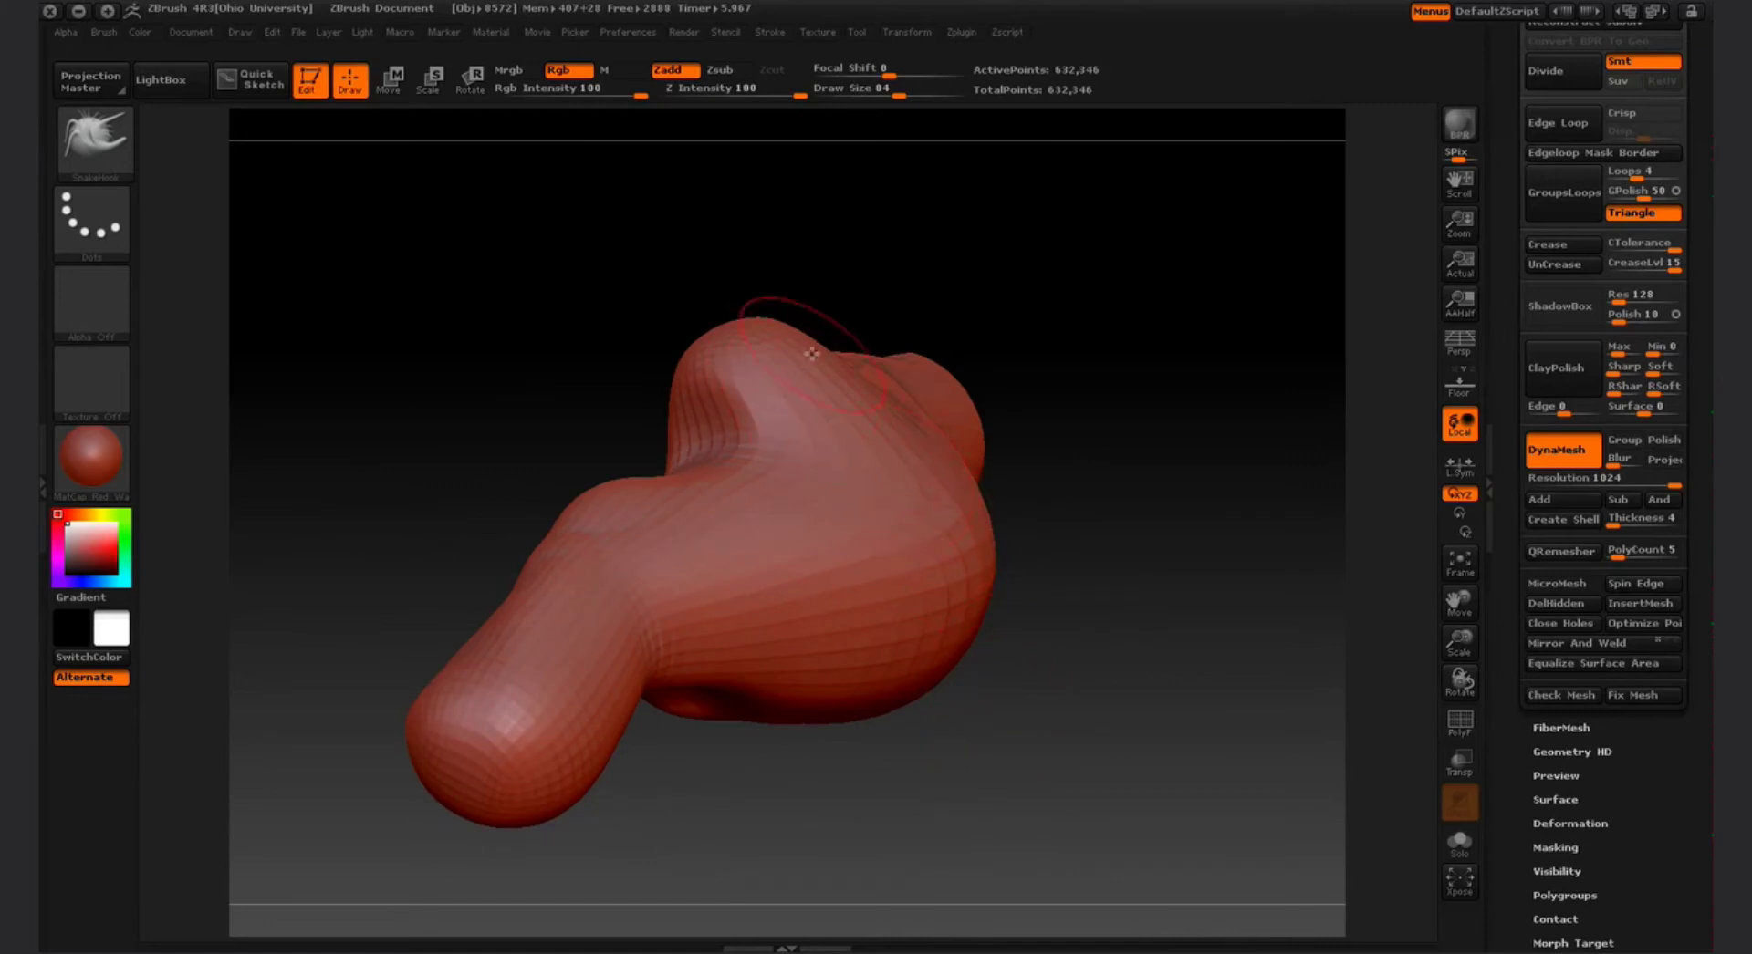
With SnakeHook, pull a horn from the model's top and a prong from its left side
mouse_move(799, 347)
mouse_down()
mouse_move(926, 306)
mouse_move(1060, 326)
mouse_move(1153, 393)
mouse_up()
drag(1193, 509, 1032, 623)
mouse_move(590, 509)
mouse_down()
mouse_move(492, 460)
mouse_move(413, 487)
mouse_up()
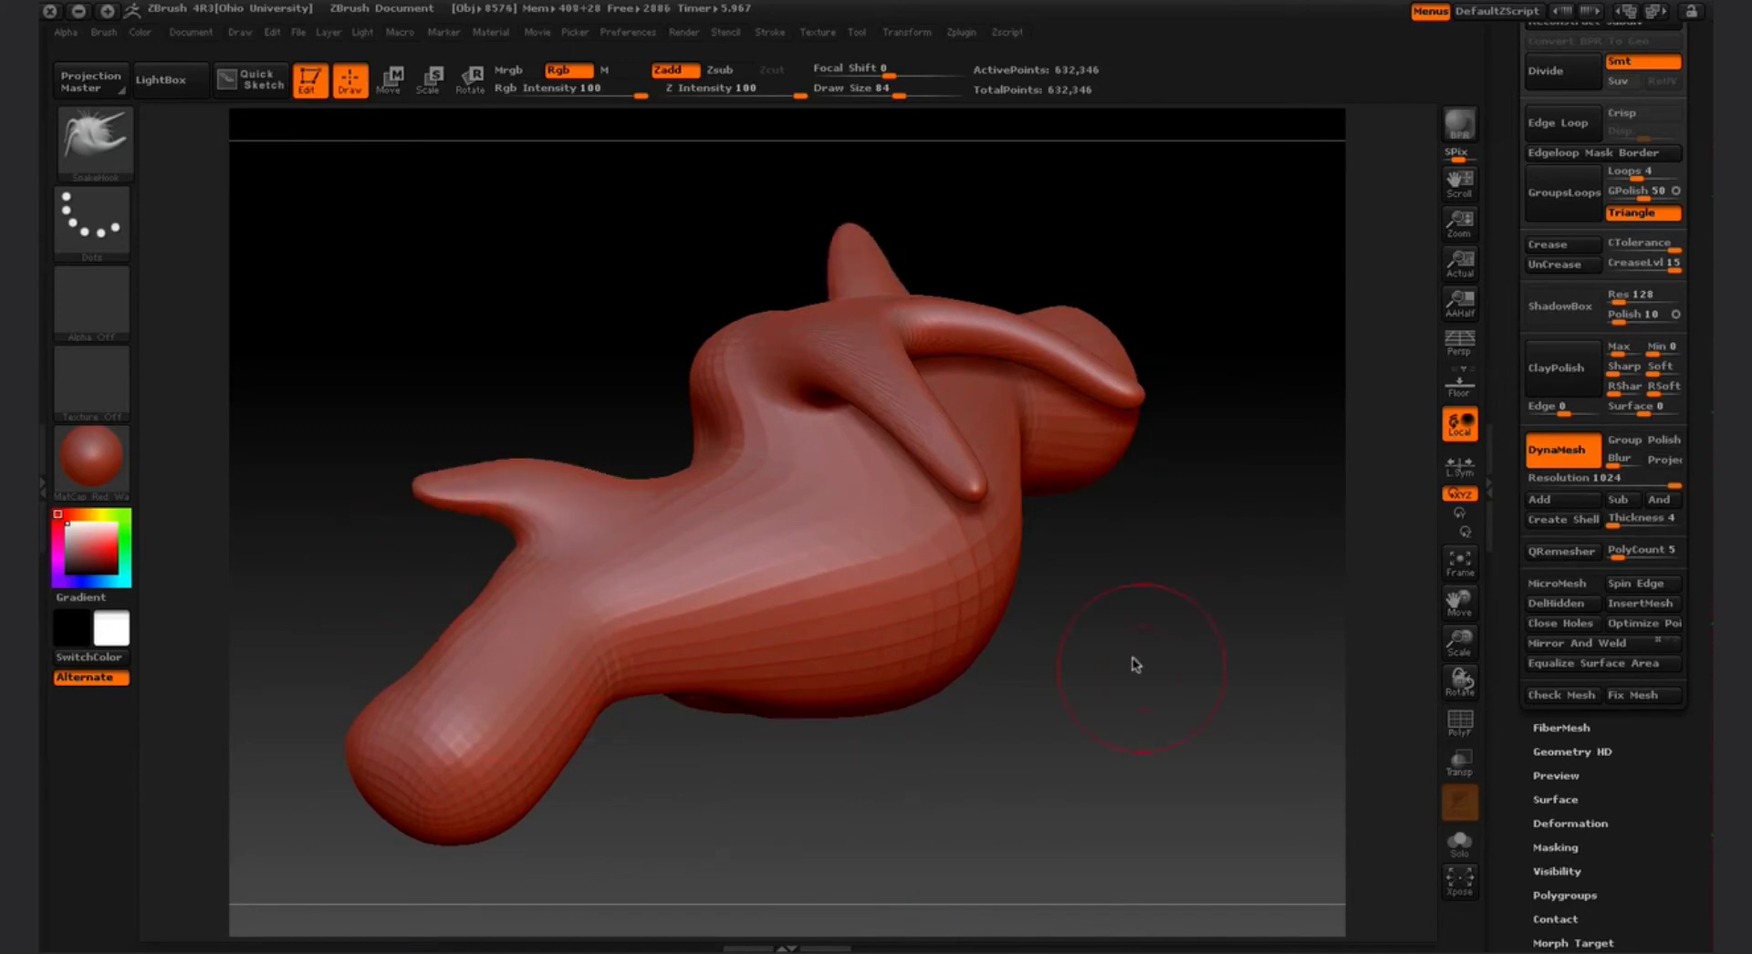
mouse_move(1114, 648)
mouse_down()
mouse_move(1041, 723)
mouse_move(1054, 655)
mouse_move(1197, 686)
mouse_up()
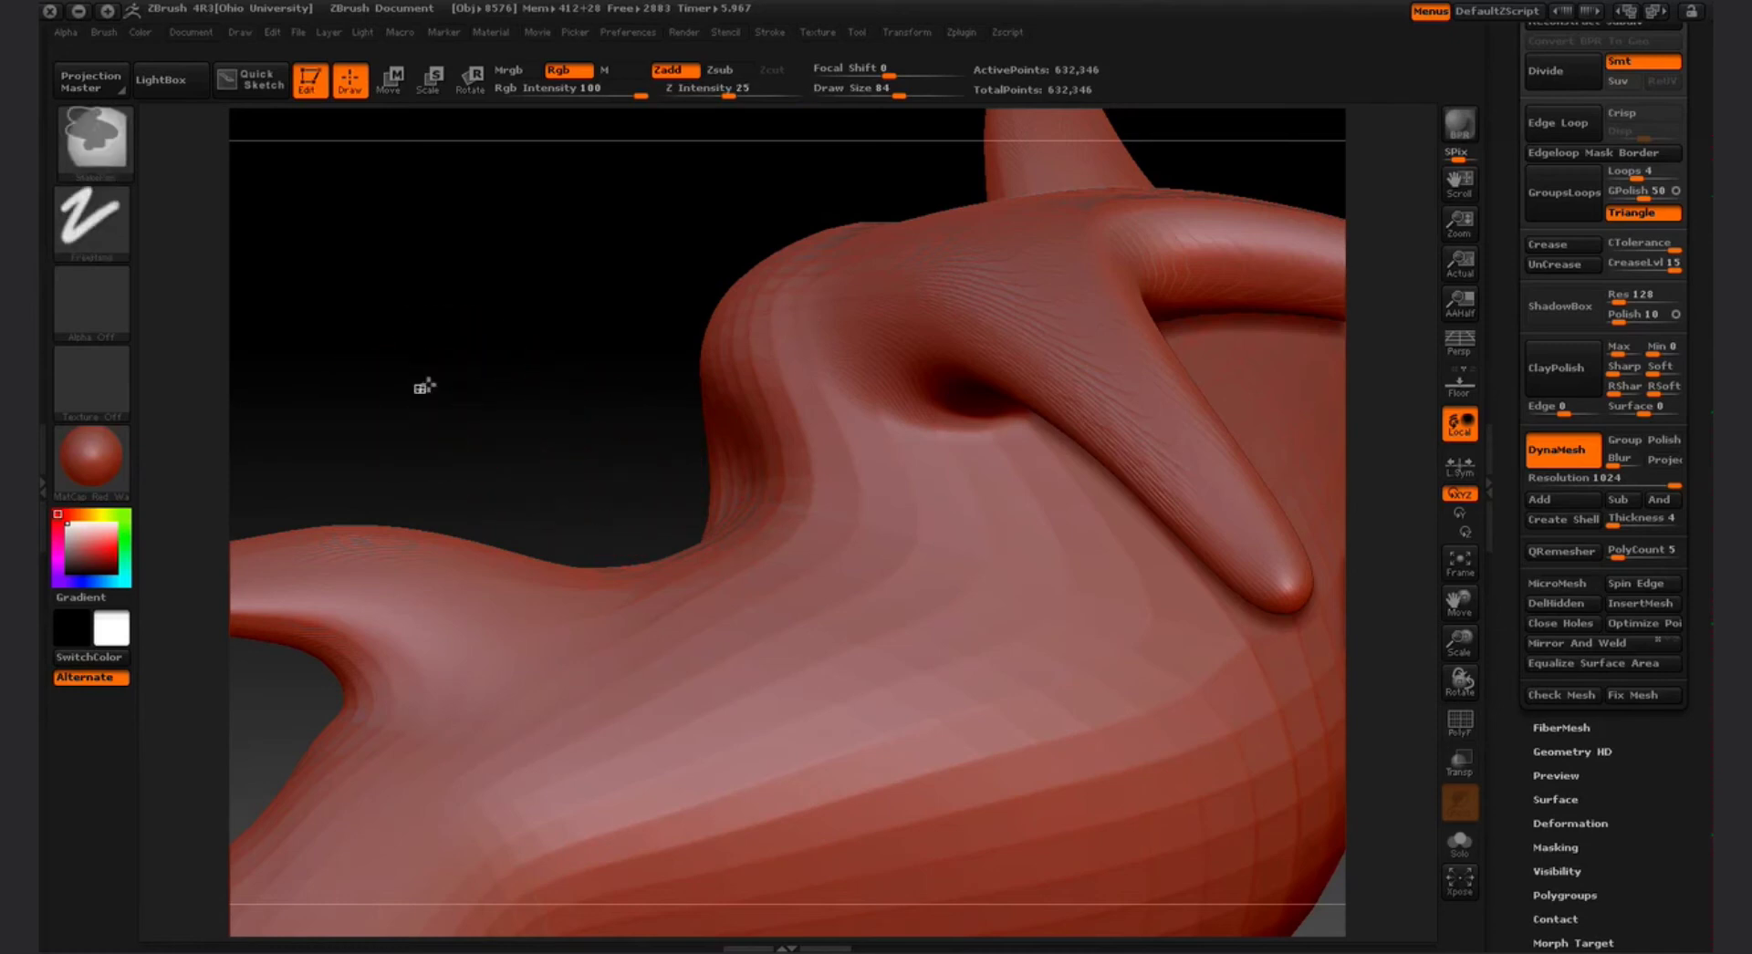
Re-DynaMesh the model to 754,843 points, trying and undoing a crease stroke below the horn
ctrl+drag(414, 394, 542, 283)
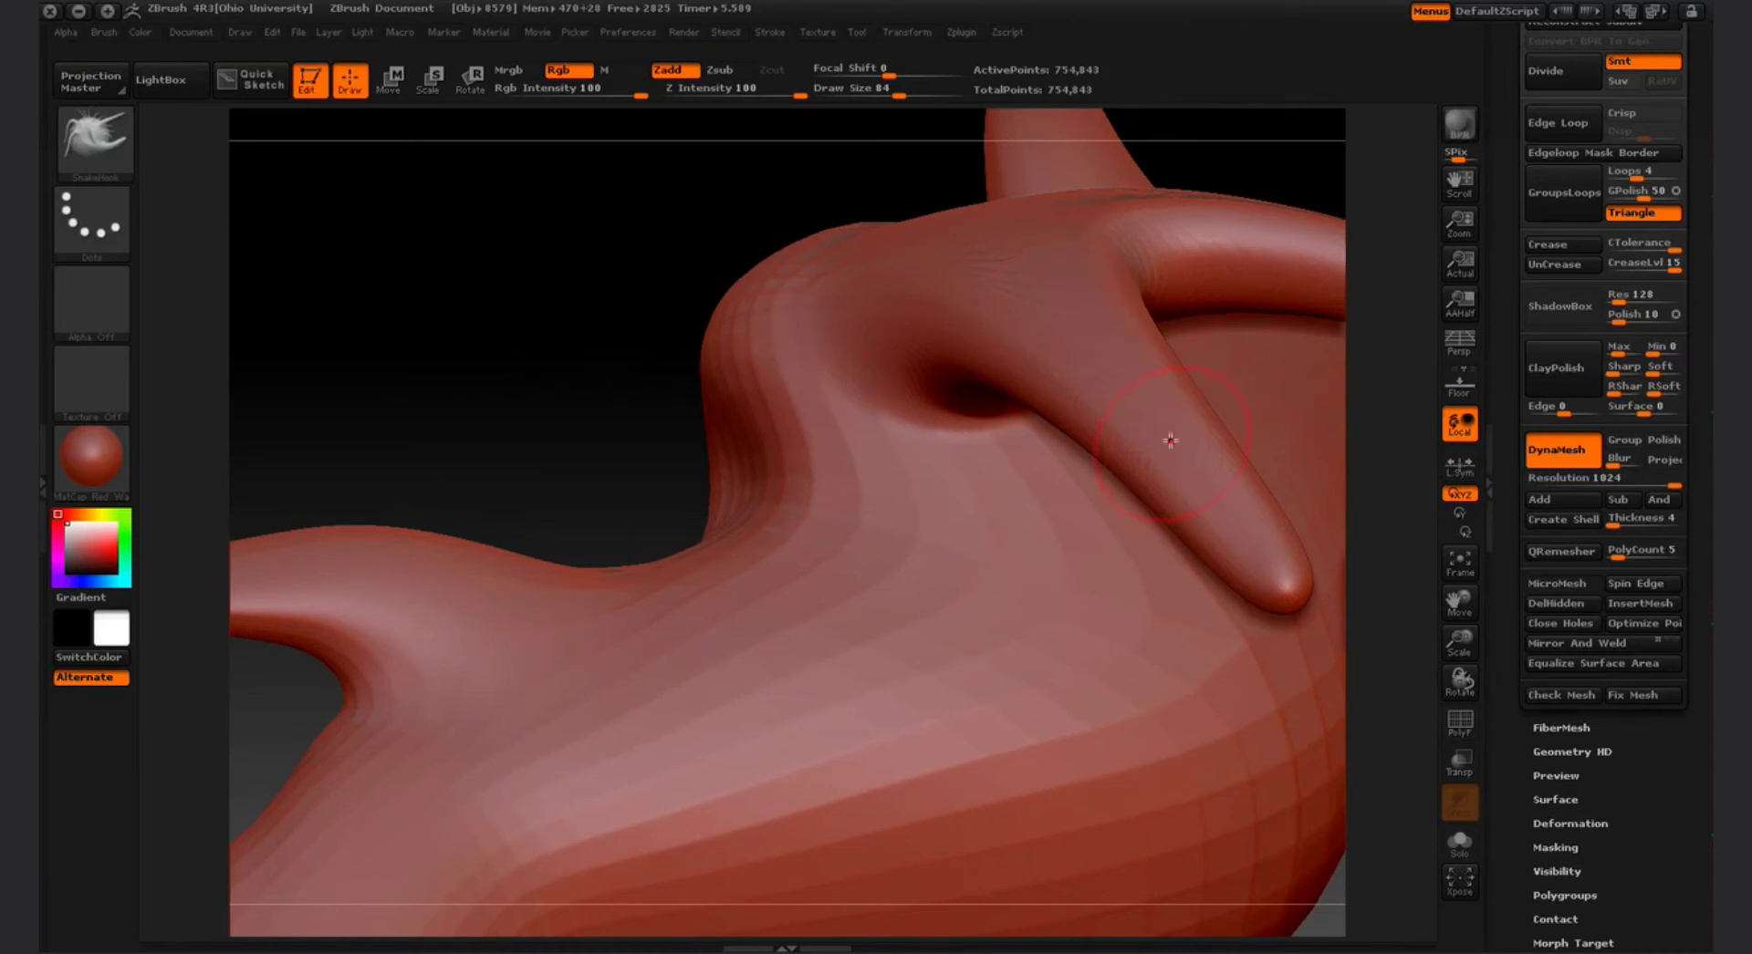
drag(994, 297, 1009, 340)
key(ctrl+z)
drag(567, 500, 517, 504)
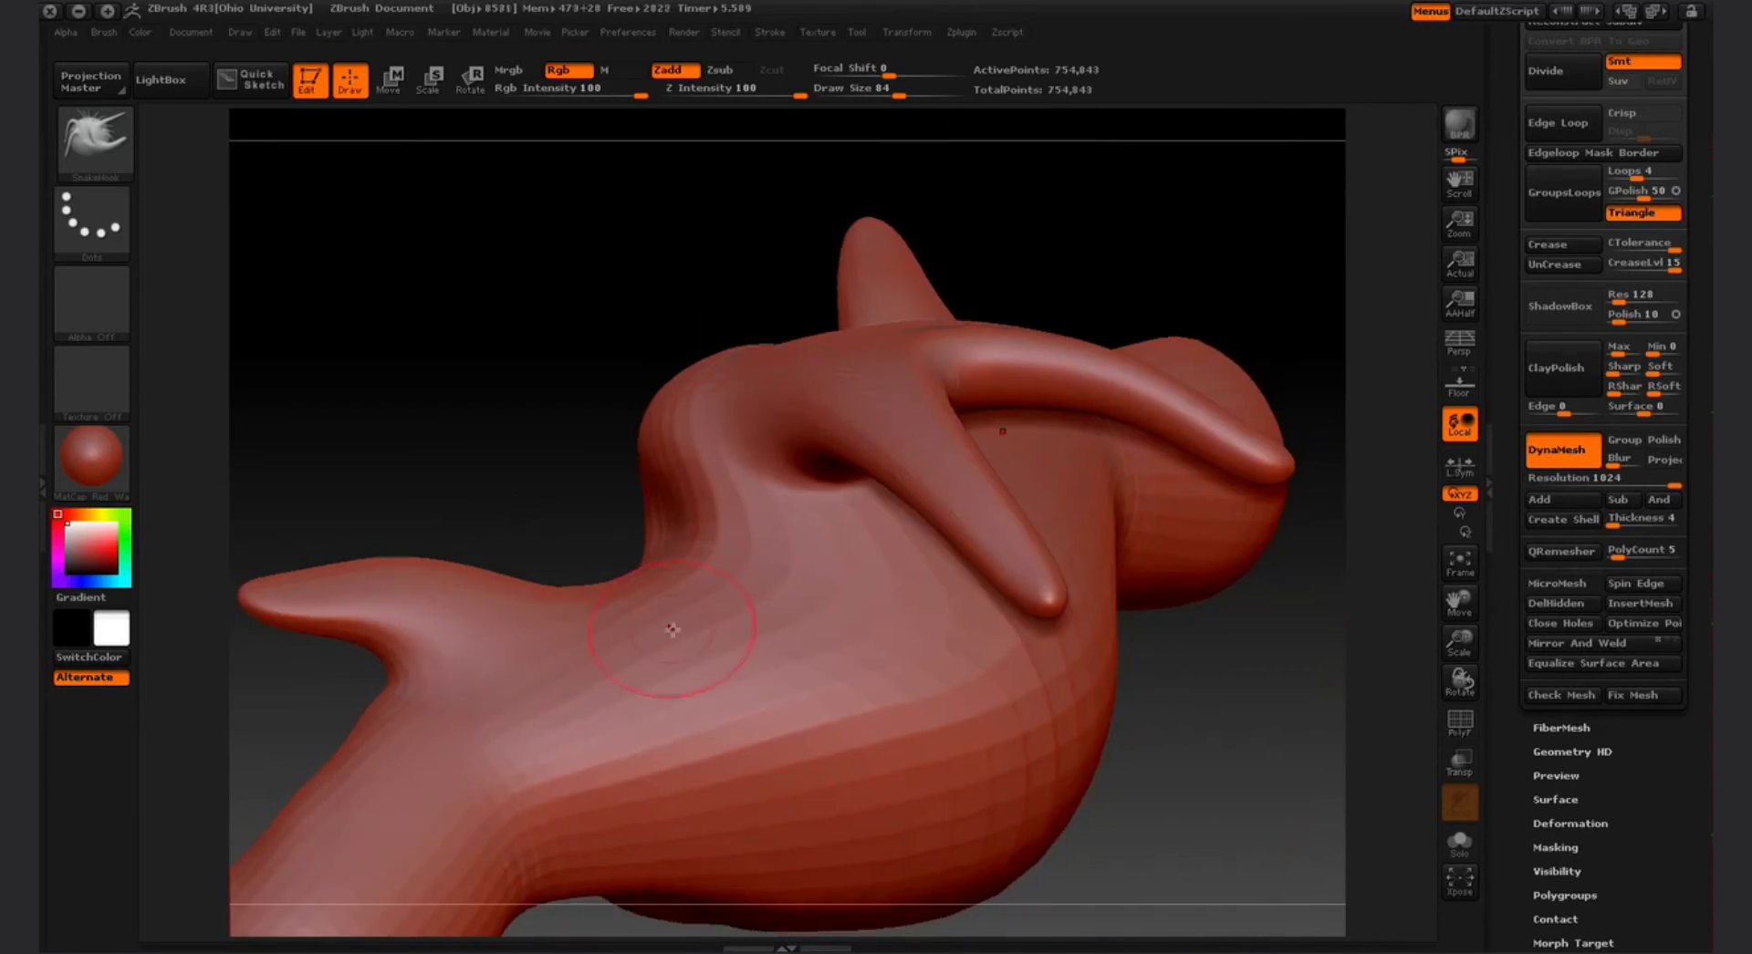
With the Standard brush, build out the left neck bulge and smooth it
click(116, 157)
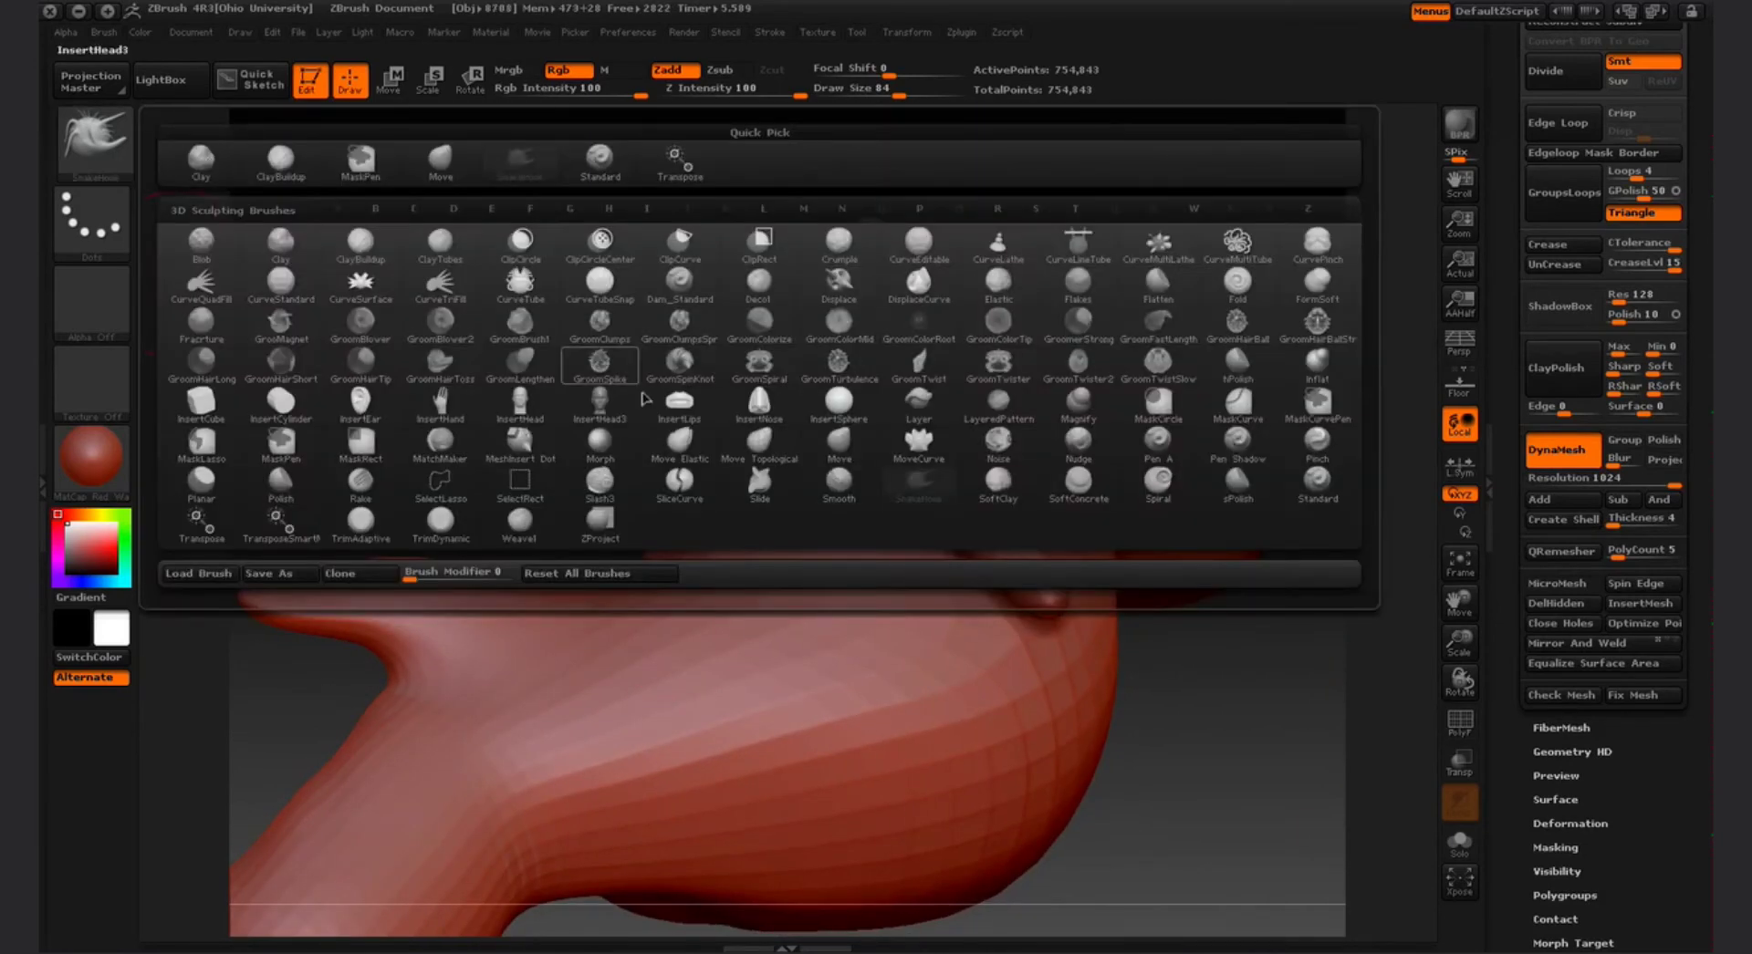
click(1316, 482)
mouse_move(638, 401)
mouse_down()
mouse_move(666, 464)
mouse_move(712, 411)
mouse_move(678, 517)
mouse_move(691, 598)
mouse_move(727, 535)
mouse_move(722, 674)
mouse_move(702, 657)
mouse_move(689, 684)
mouse_move(693, 643)
mouse_move(639, 720)
mouse_move(629, 703)
mouse_move(584, 757)
mouse_move(599, 694)
mouse_move(545, 769)
mouse_move(639, 670)
mouse_up()
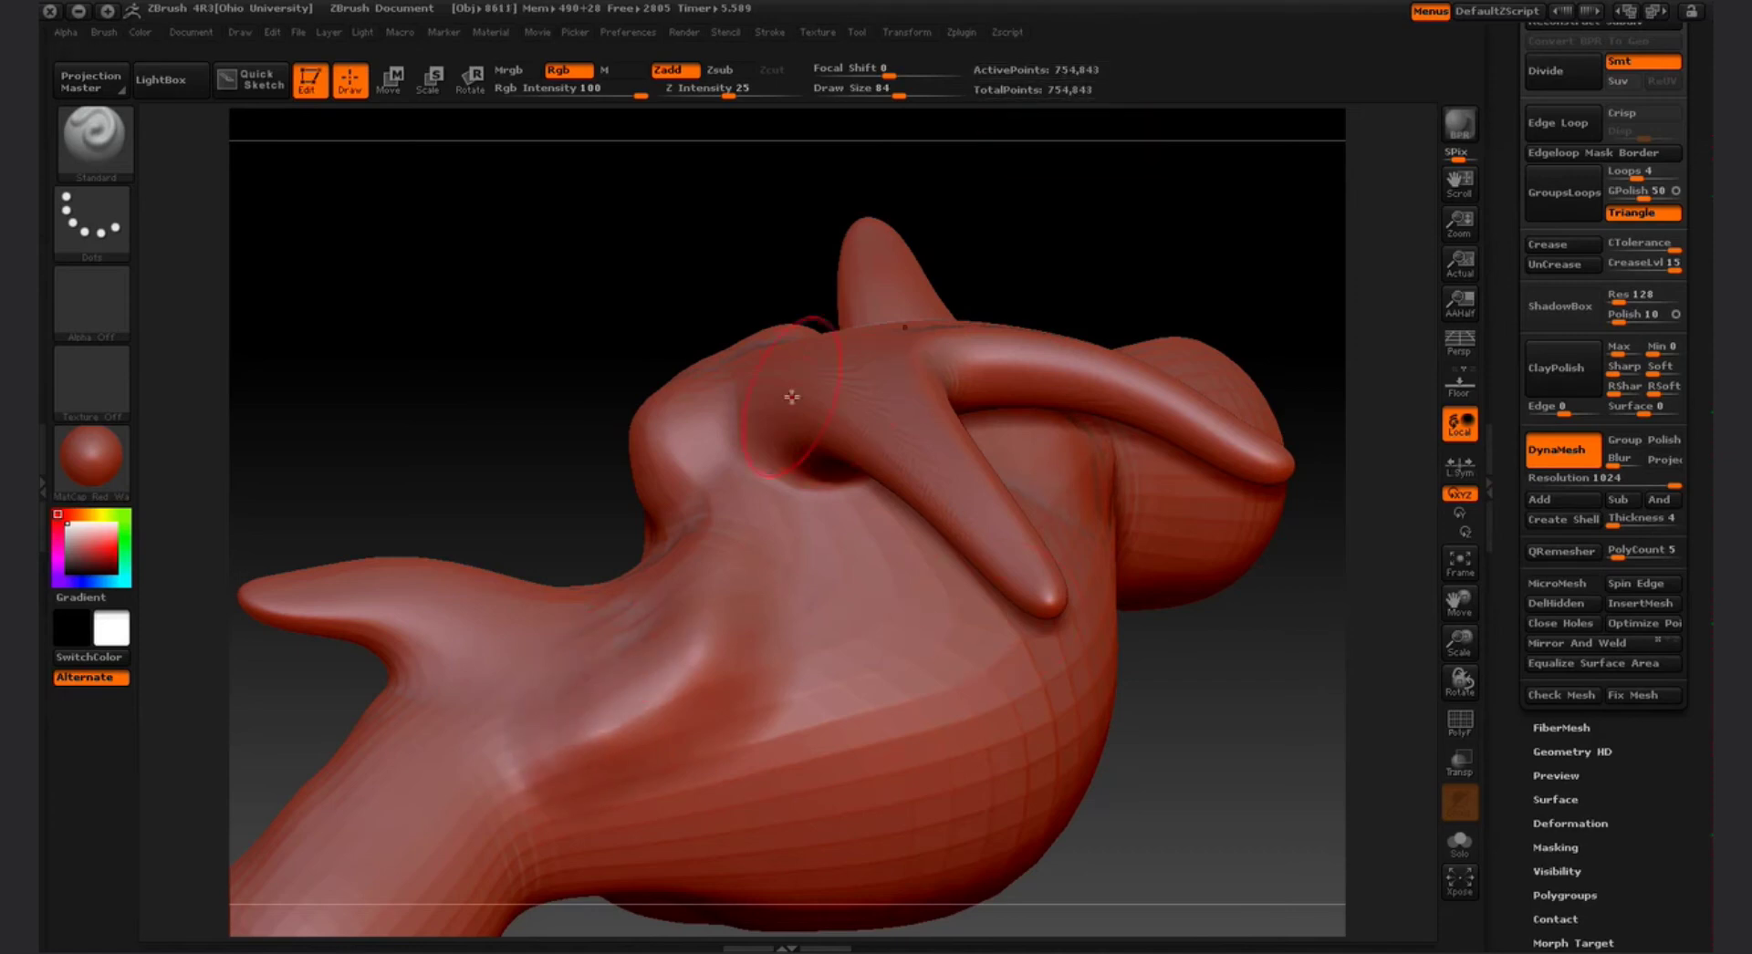
mouse_move(599, 626)
shift+mouse_down()
mouse_move(684, 671)
mouse_move(638, 639)
mouse_move(584, 729)
mouse_move(597, 575)
mouse_move(709, 539)
mouse_move(724, 501)
mouse_move(977, 411)
mouse_move(1048, 407)
mouse_move(931, 389)
mouse_move(985, 402)
shift+mouse_up()
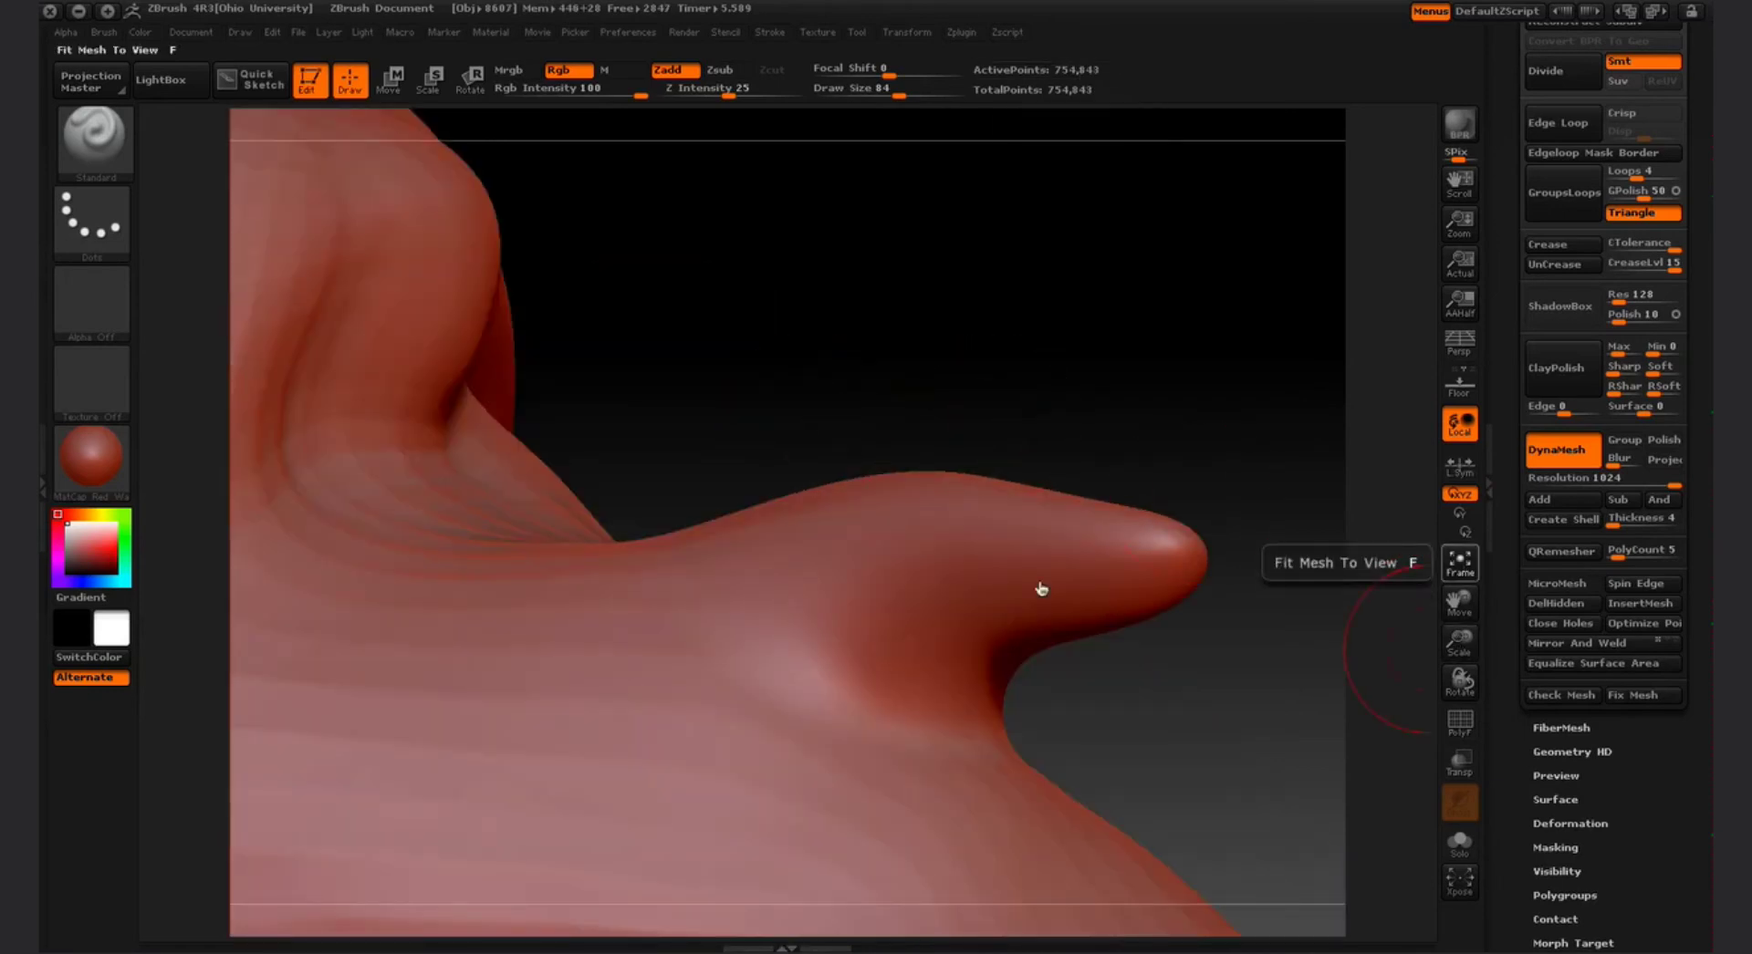
Fit the mesh in view and select ClayBuildup at Draw Size 17
key(f)
click(92, 135)
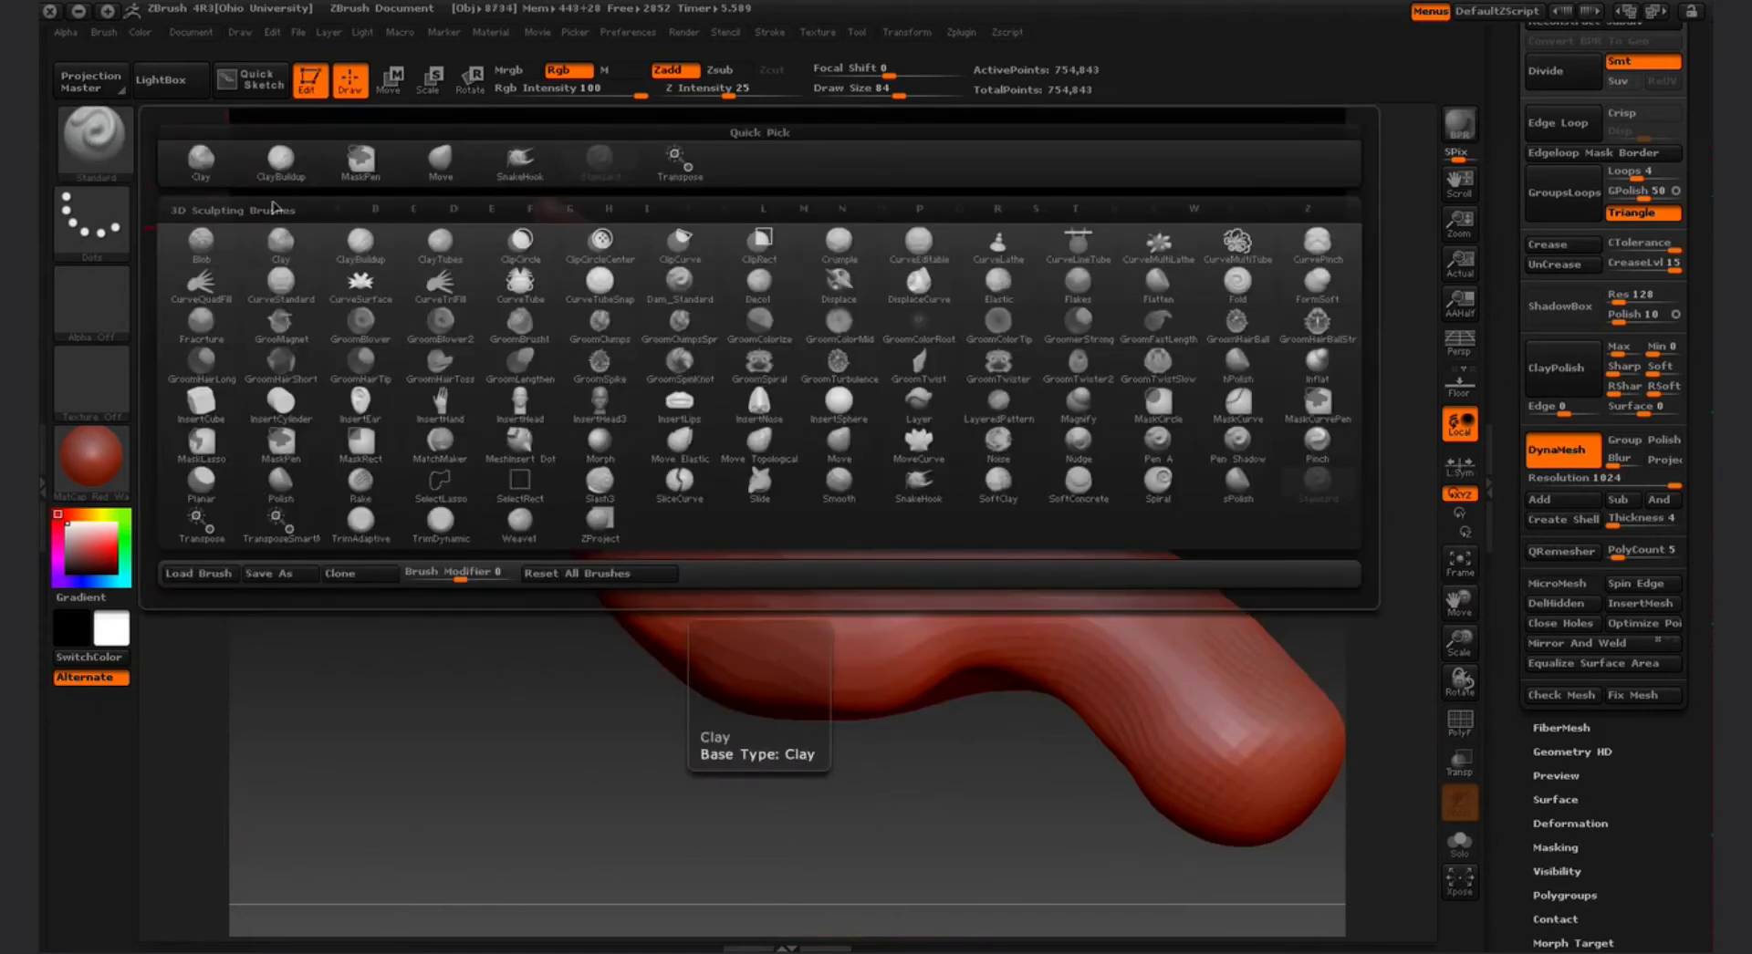
click(281, 159)
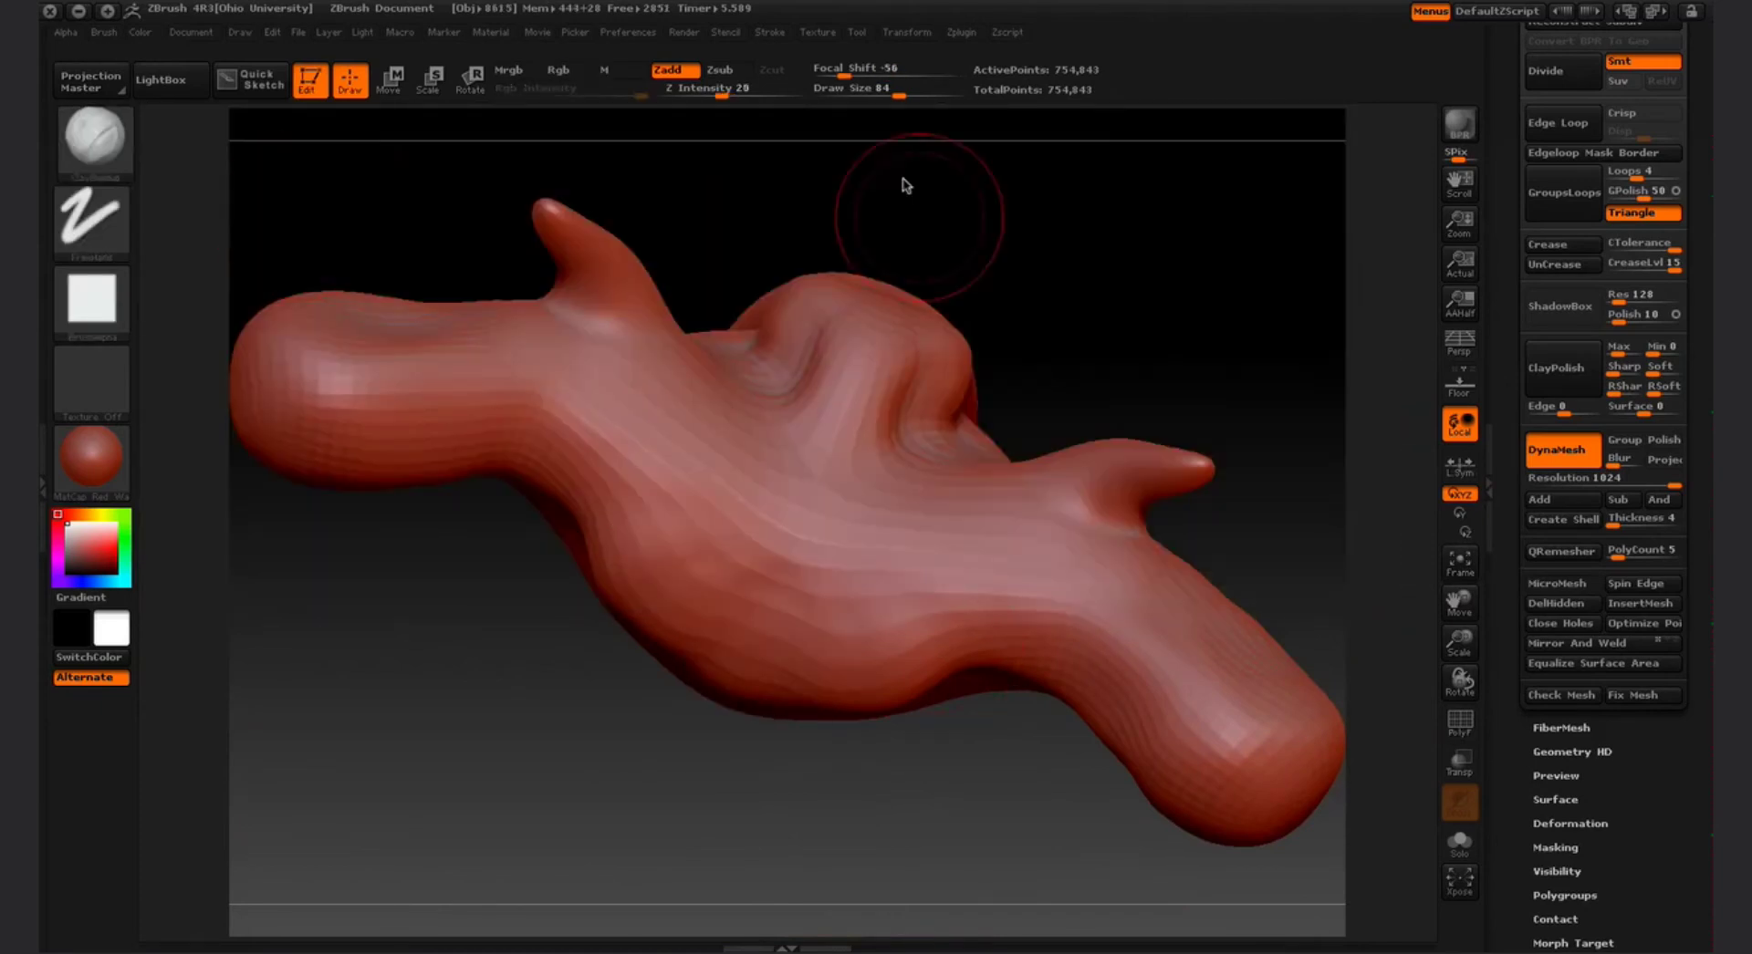
drag(898, 91, 854, 98)
click(673, 456)
Sculpt mirrored jagged clay ridges on the body, each with a raised bar beneath
click(940, 560)
drag(936, 559, 1081, 617)
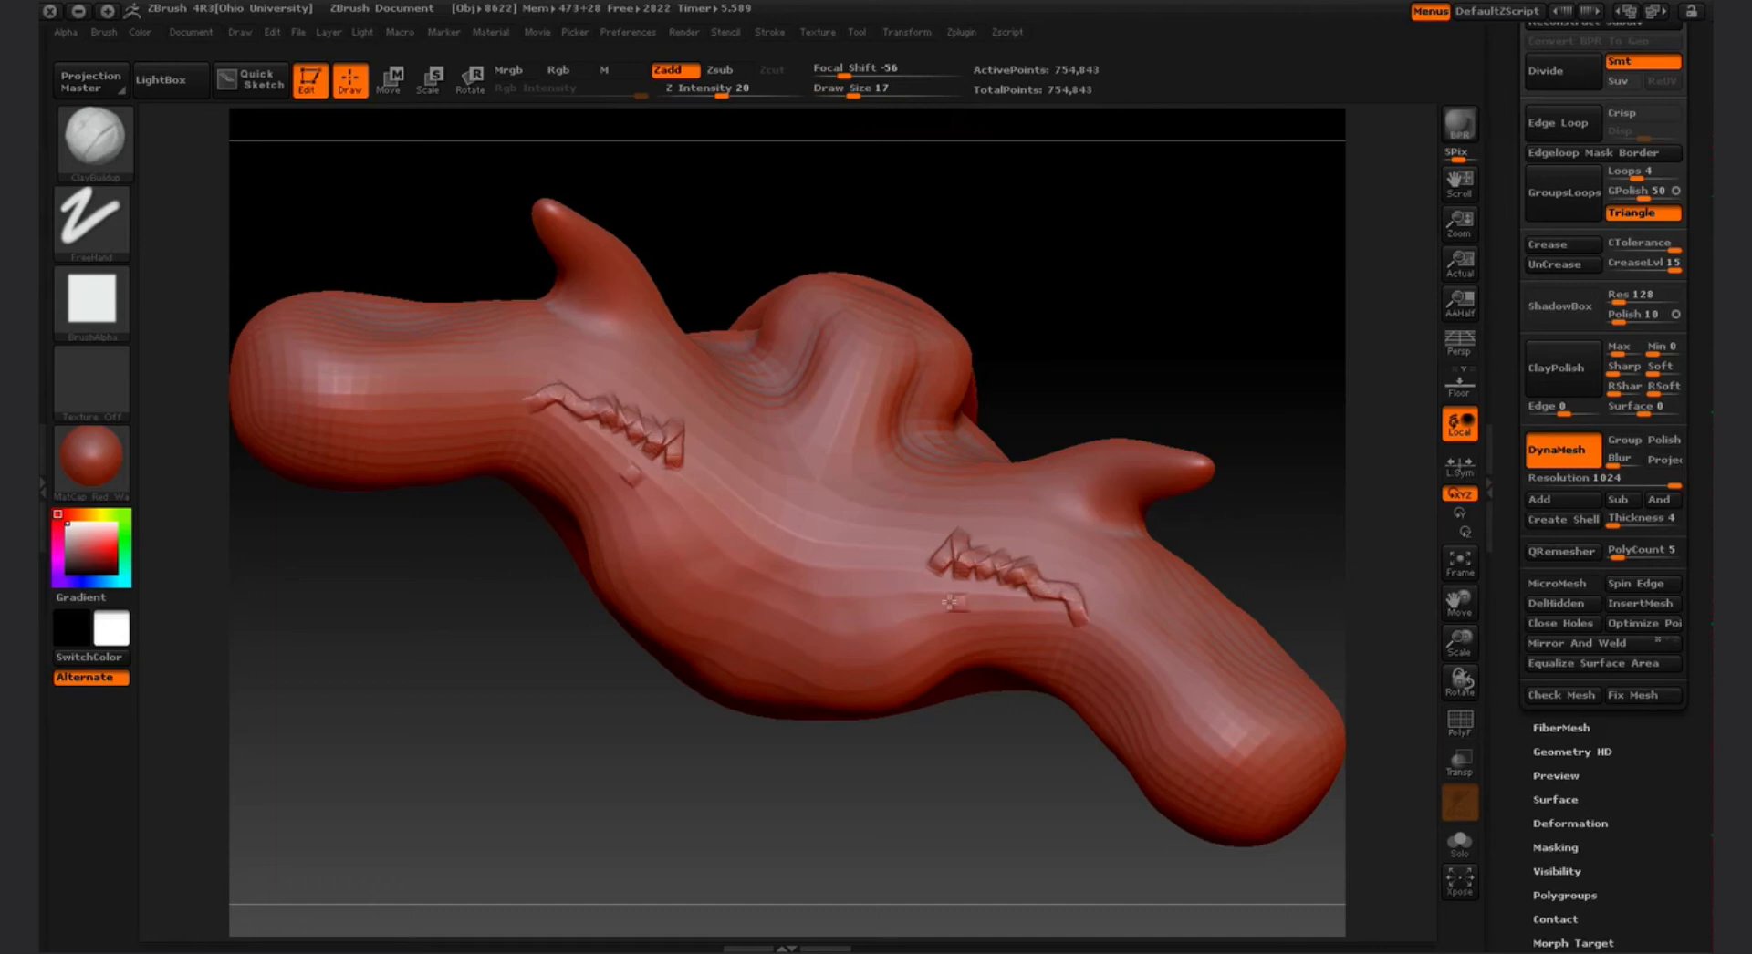
mouse_move(945, 602)
mouse_down()
mouse_move(1023, 613)
mouse_move(908, 613)
mouse_up()
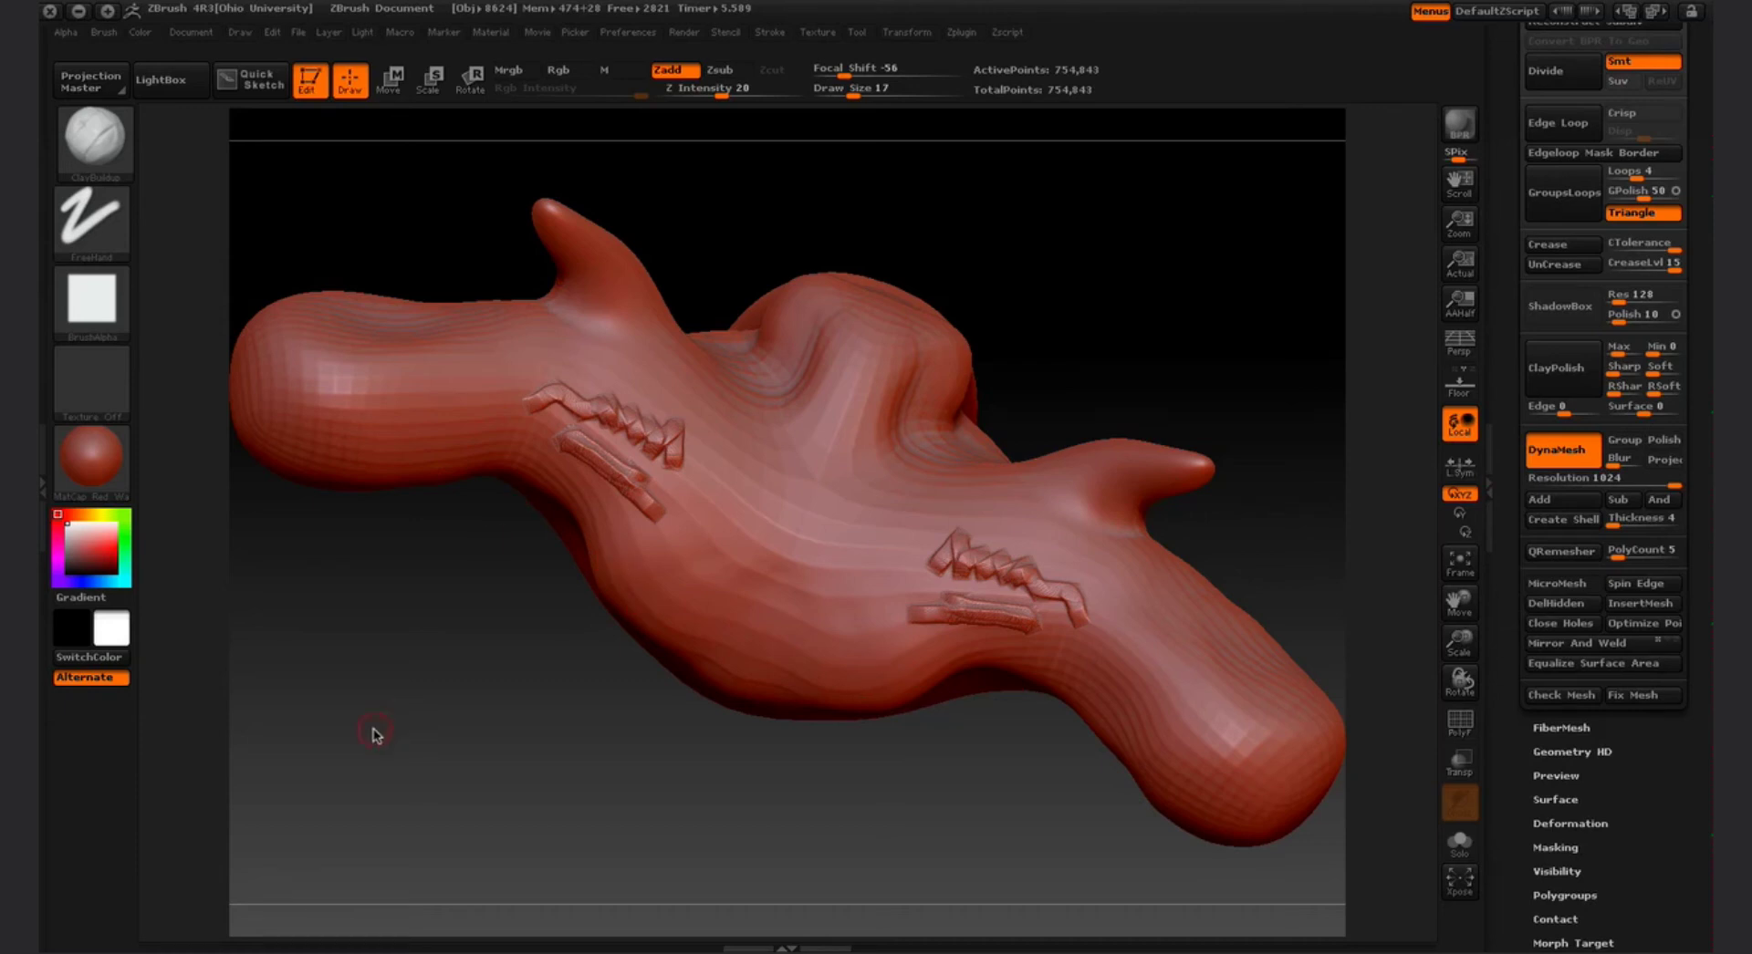
Re-DynaMesh the model to 769,786 points and turn it to a straight front view
ctrl+drag(334, 719, 475, 634)
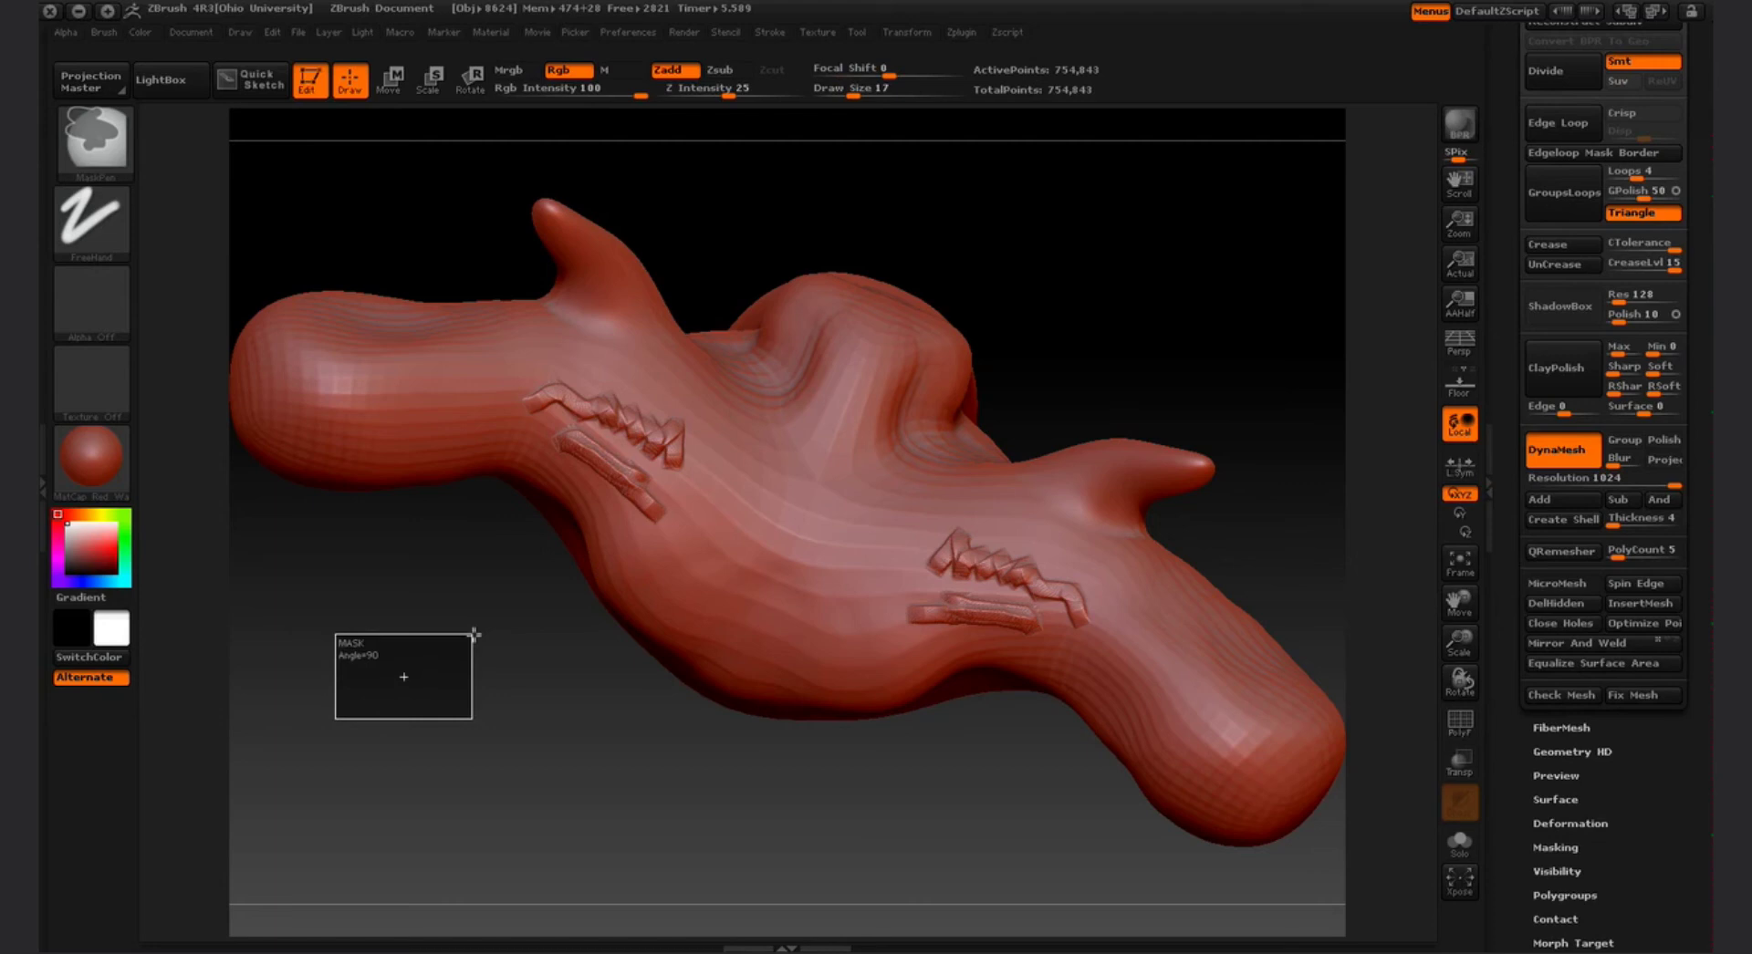
ctrl+drag(474, 634, 475, 634)
ctrl+drag(480, 643, 483, 646)
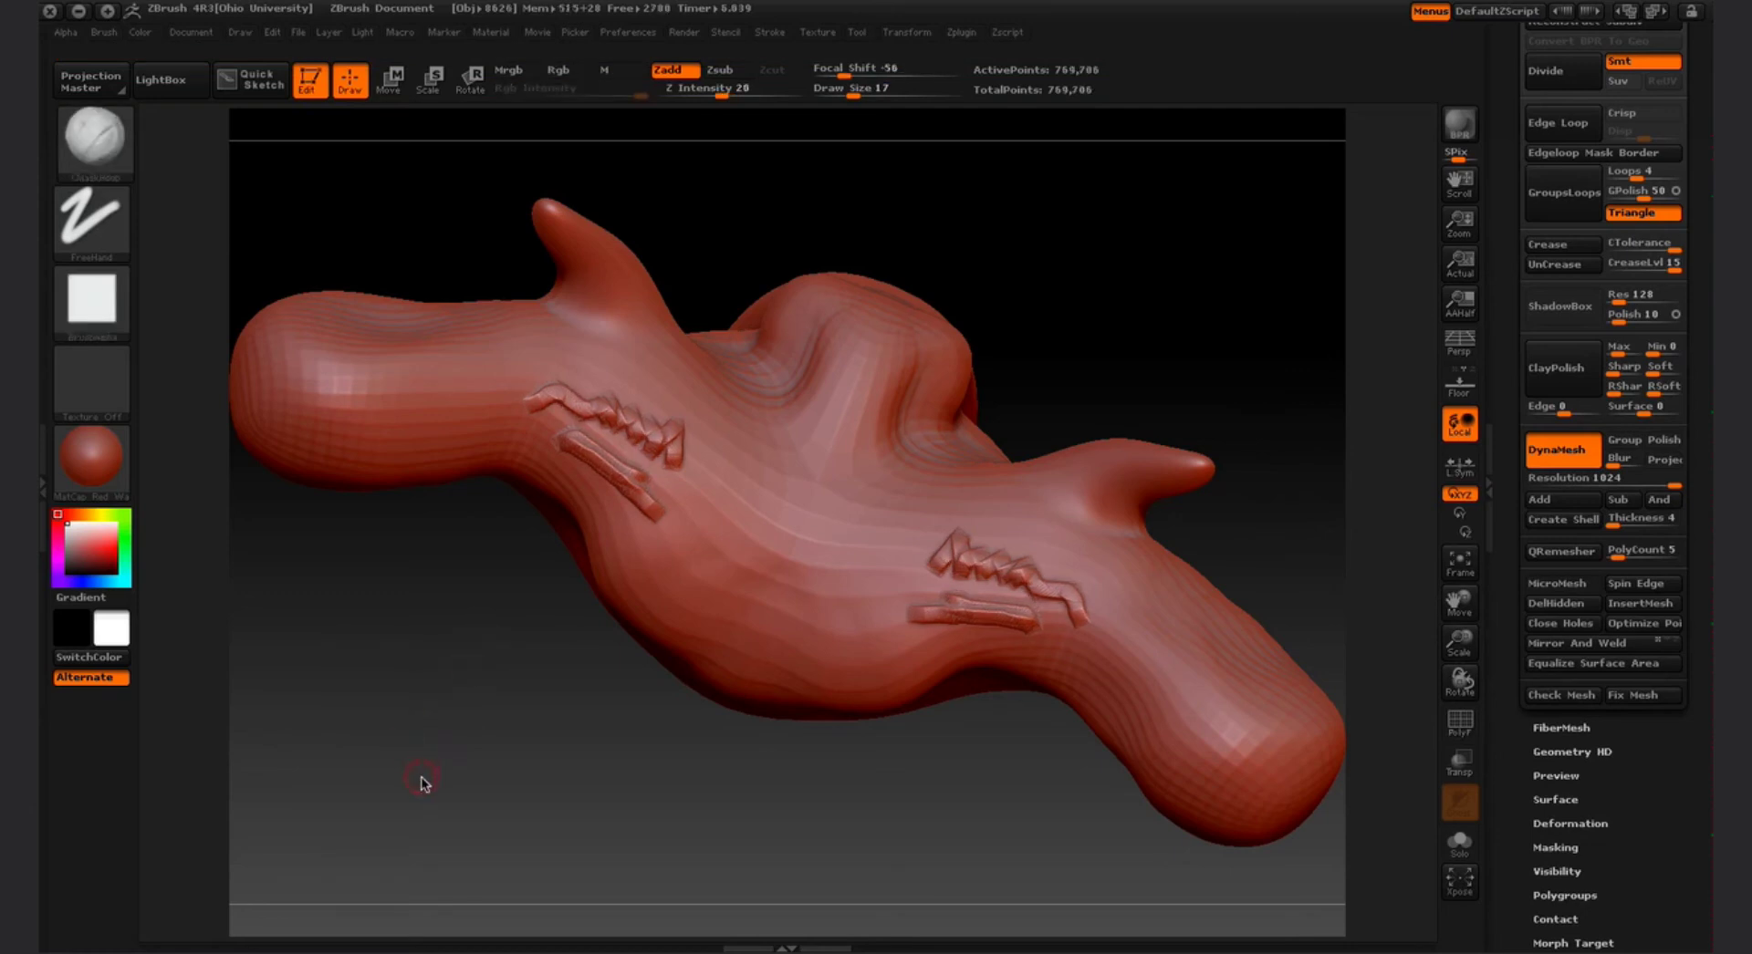
shift+drag(444, 785, 447, 789)
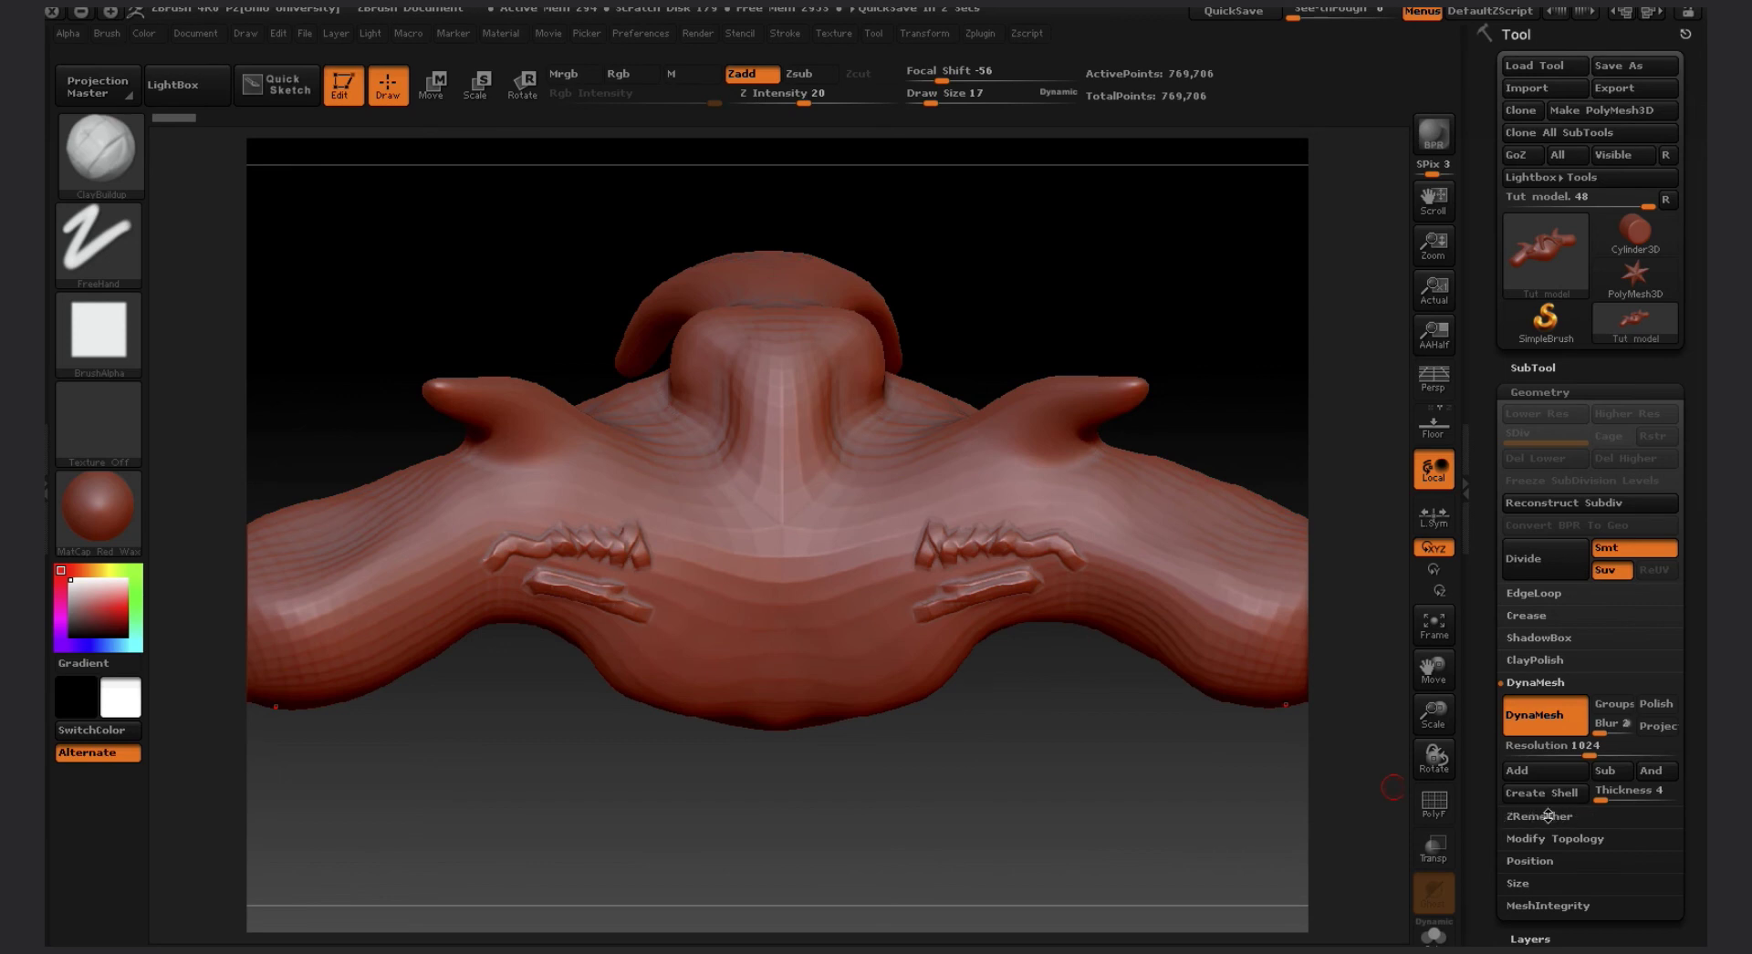
Set ZRemesher's Target Polygons Count to 4 under Tool > Geometry
click(1578, 746)
click(1535, 816)
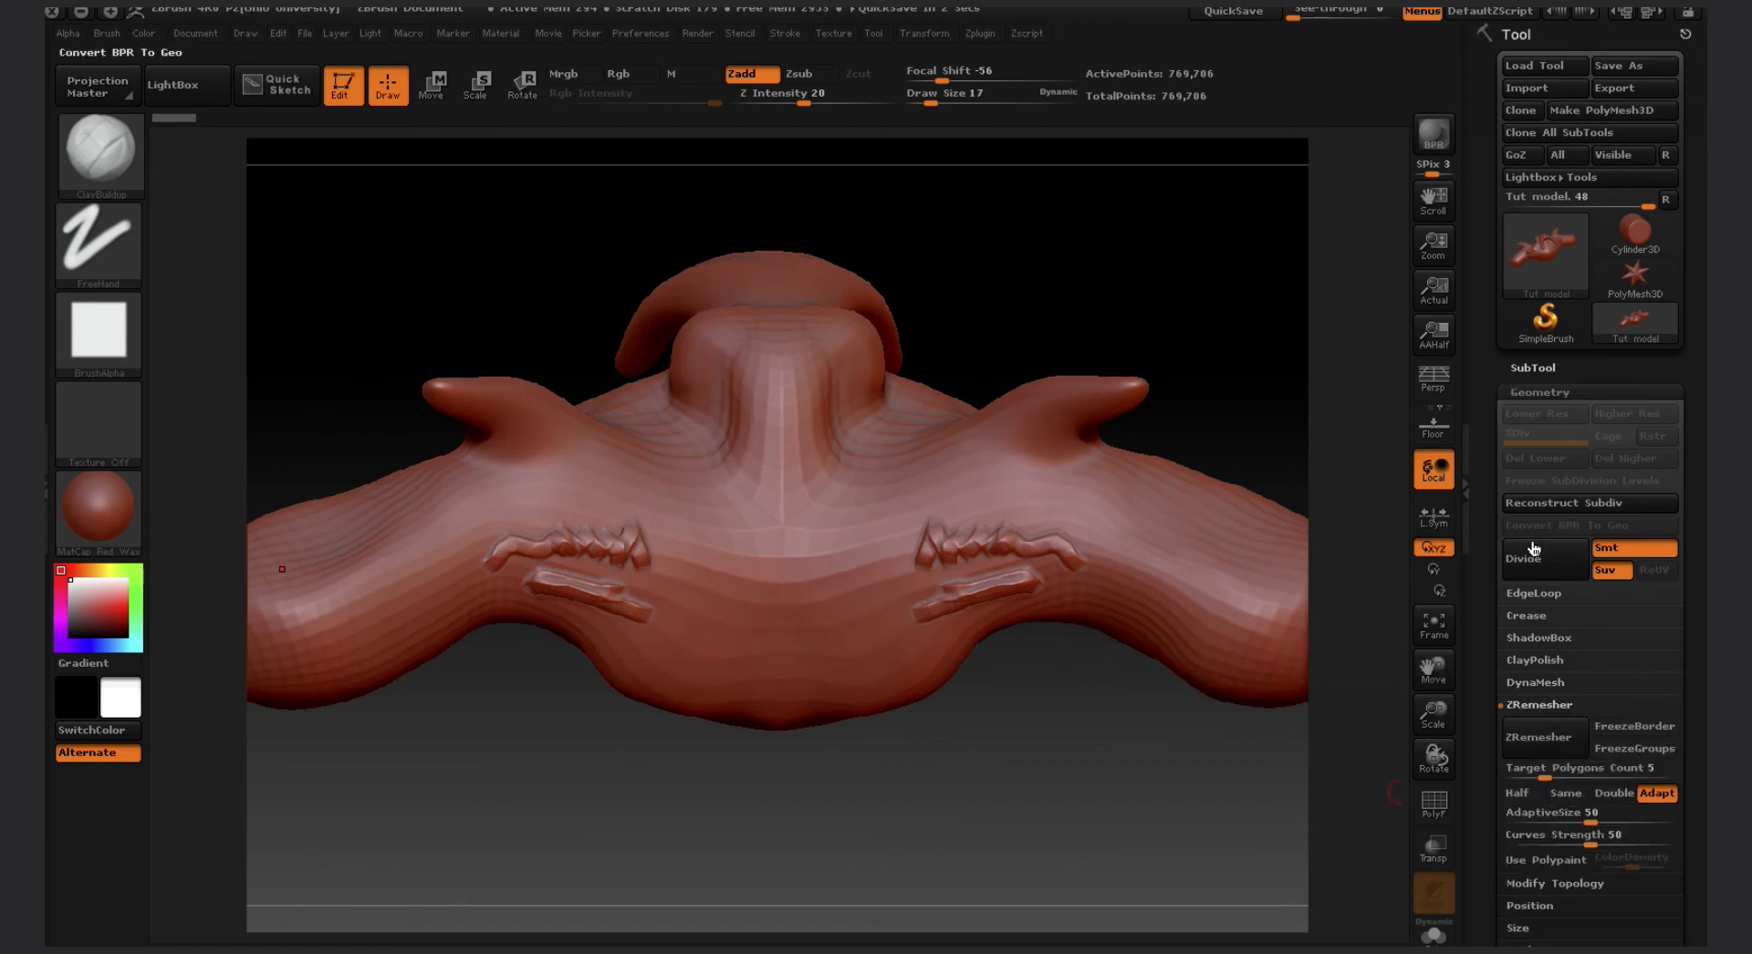
click(1525, 768)
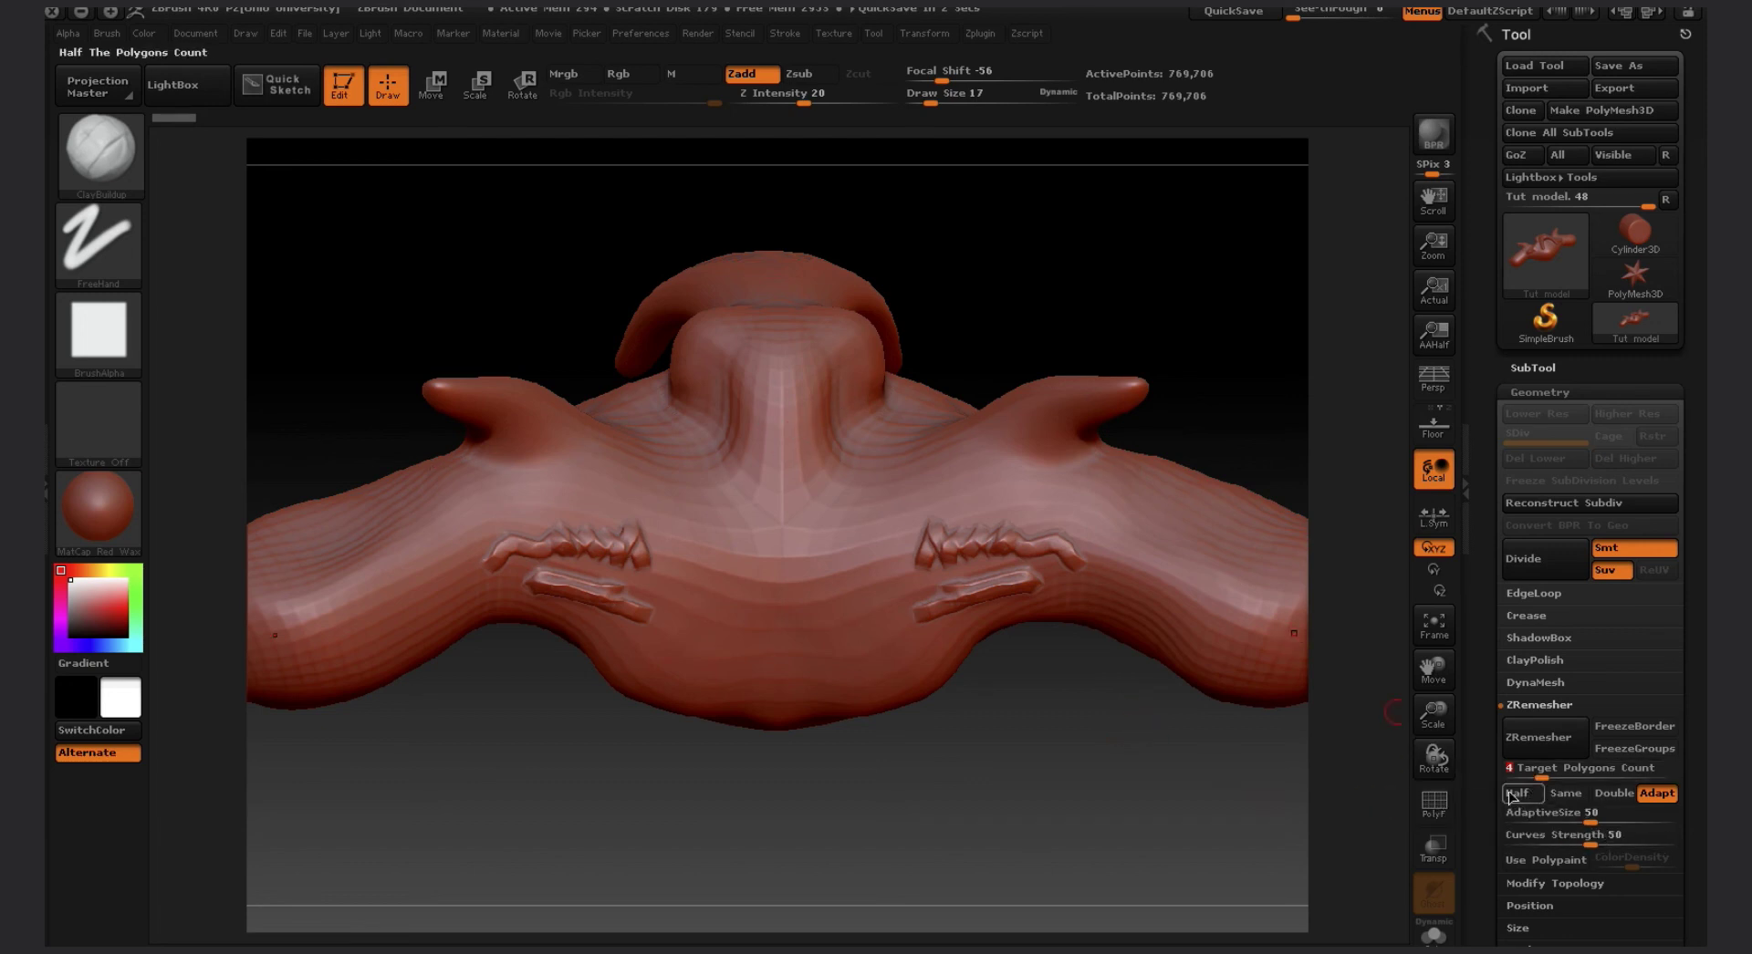
Run ZRemesher, reducing the creature from 769,786 to 4,720 points
click(1540, 748)
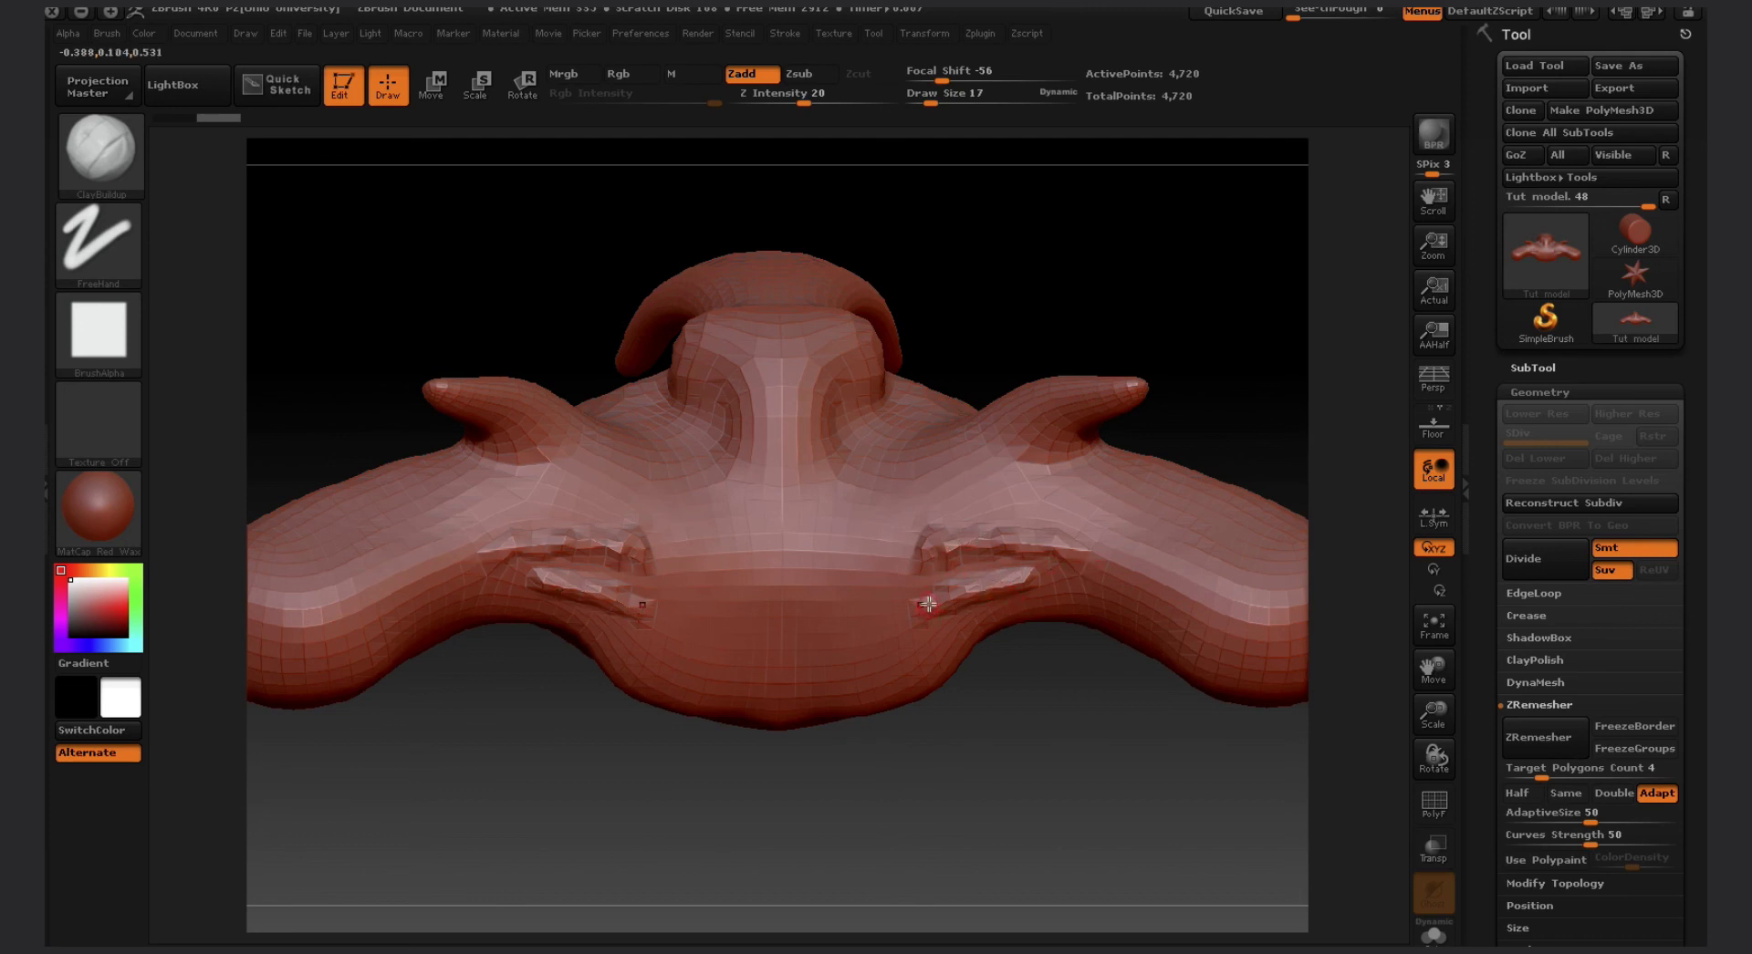
Set Draw Size to 56 and smooth the crease on the body's front
key(s)
mouse_move(997, 551)
mouse_down()
mouse_move(1014, 555)
mouse_move(1004, 538)
mouse_move(967, 552)
mouse_move(1049, 548)
mouse_move(1041, 591)
mouse_move(958, 597)
mouse_up()
mouse_move(1049, 675)
alt+mouse_down()
mouse_move(1377, 650)
mouse_move(1211, 743)
alt+mouse_up()
alt+drag(1106, 774, 1031, 761)
alt+drag(953, 767, 852, 774)
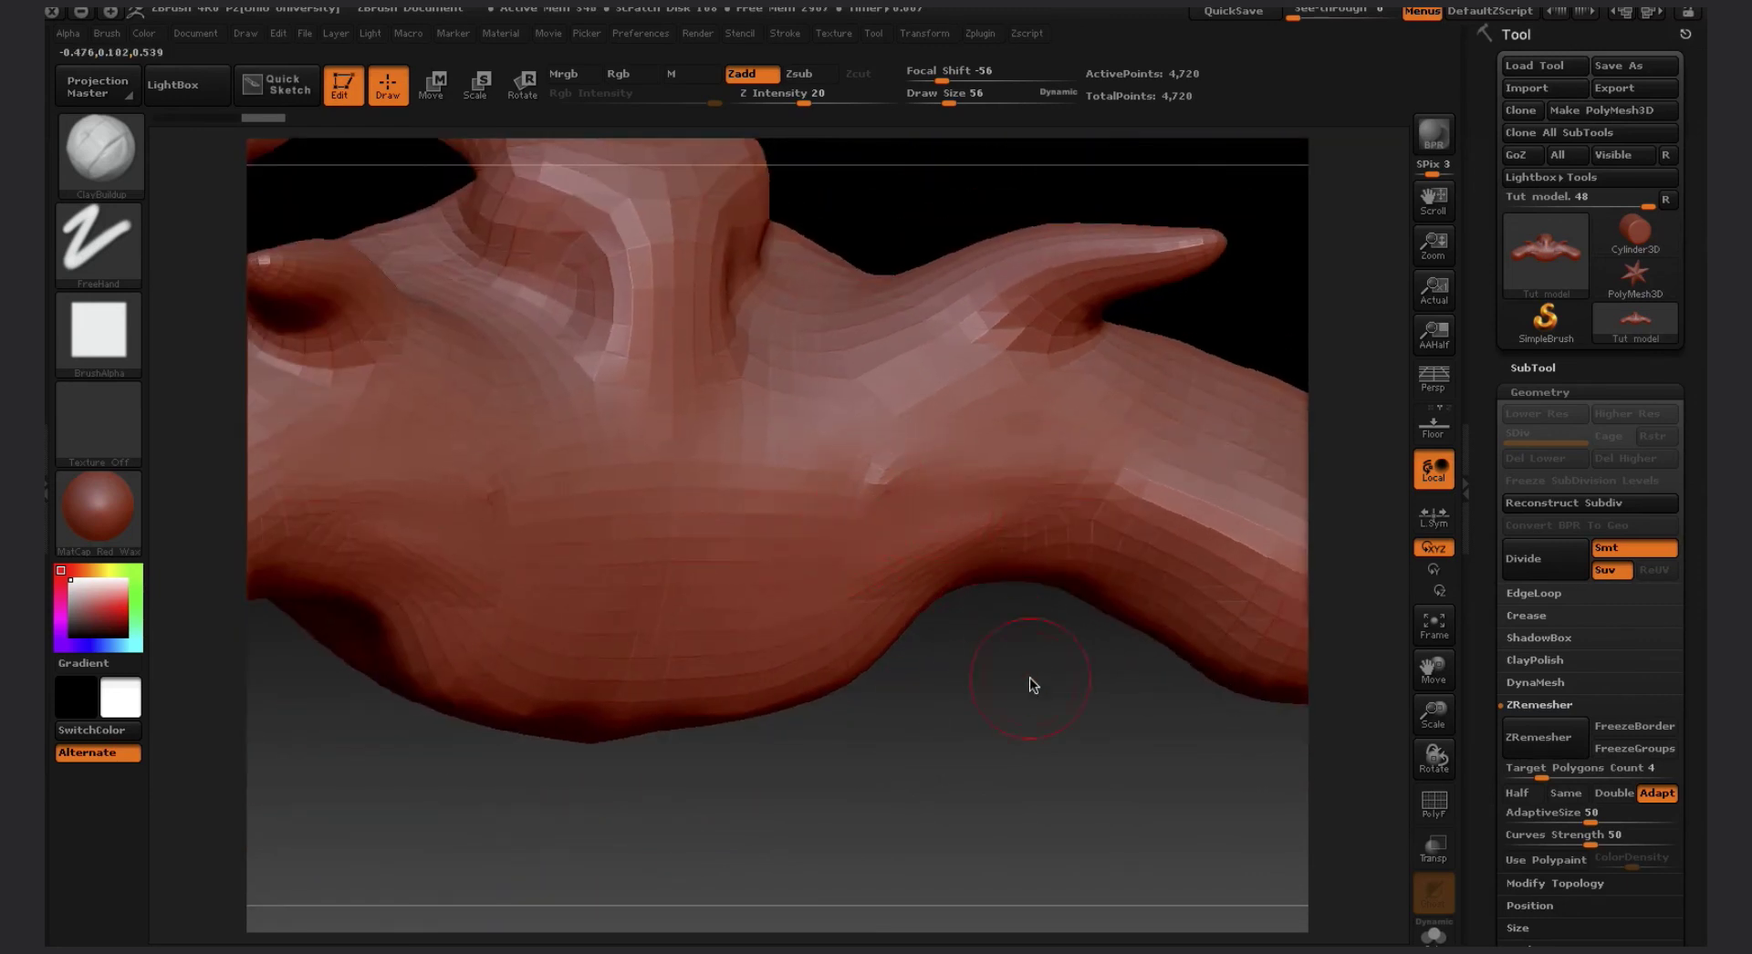
drag(1030, 679, 996, 649)
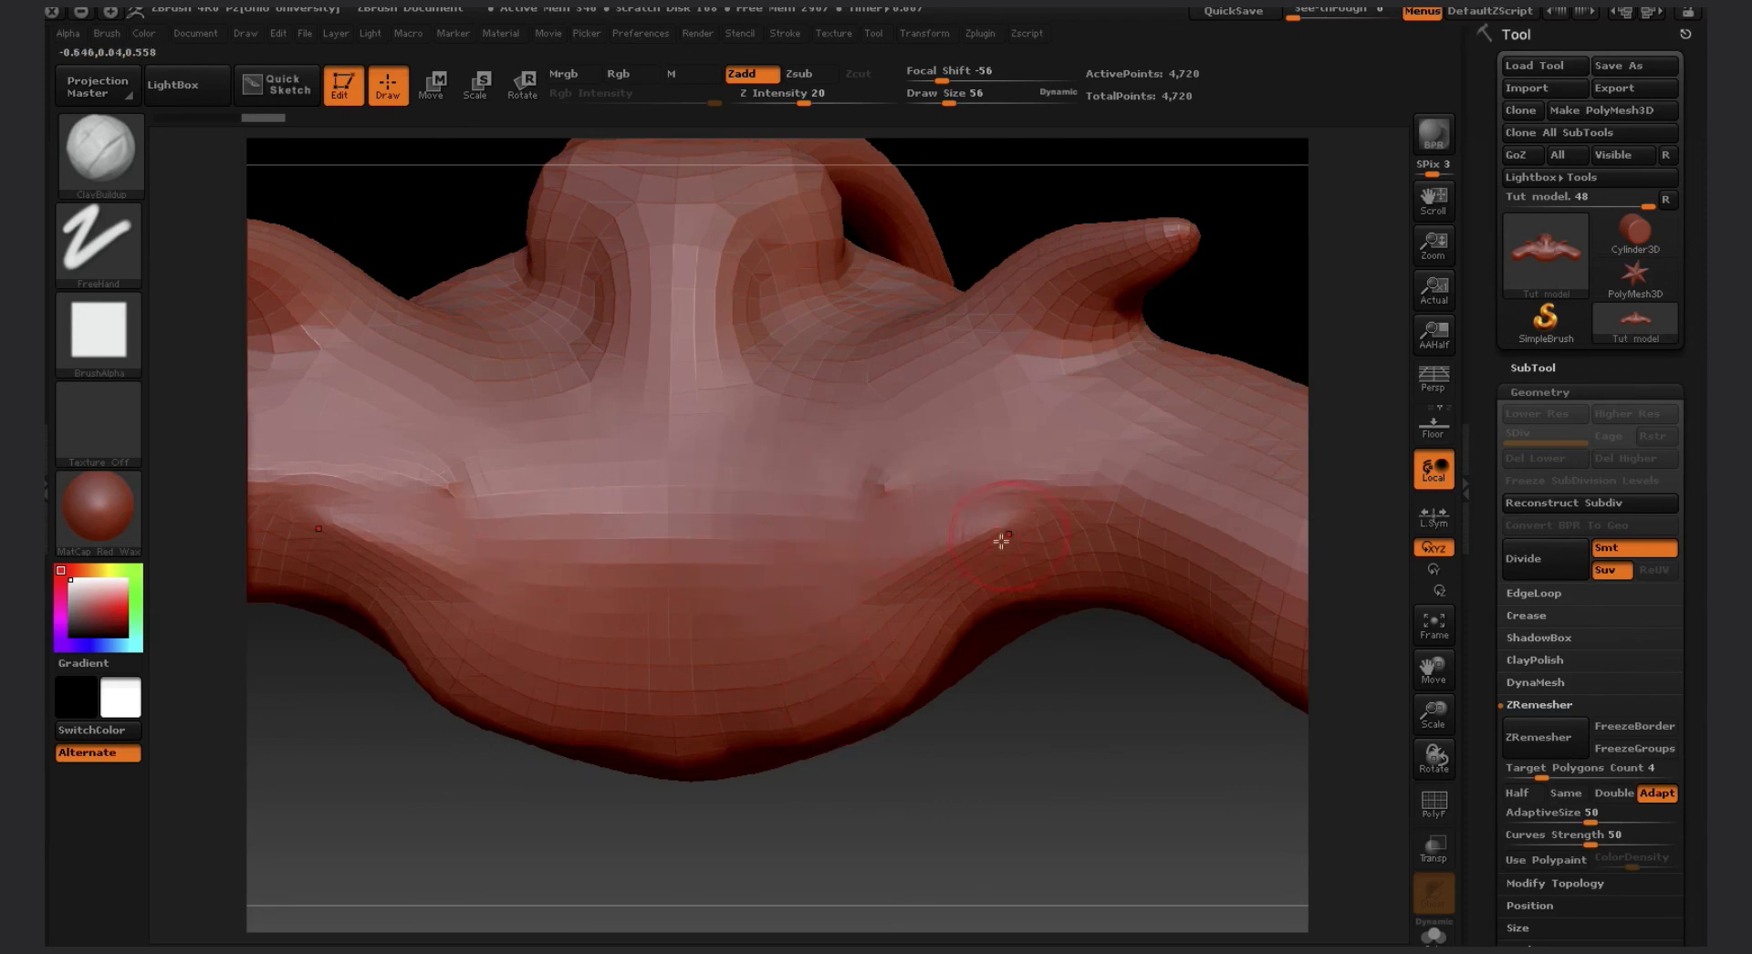
Smooth away the leftover clay bar bump and inspect the model from several angles
click(858, 484)
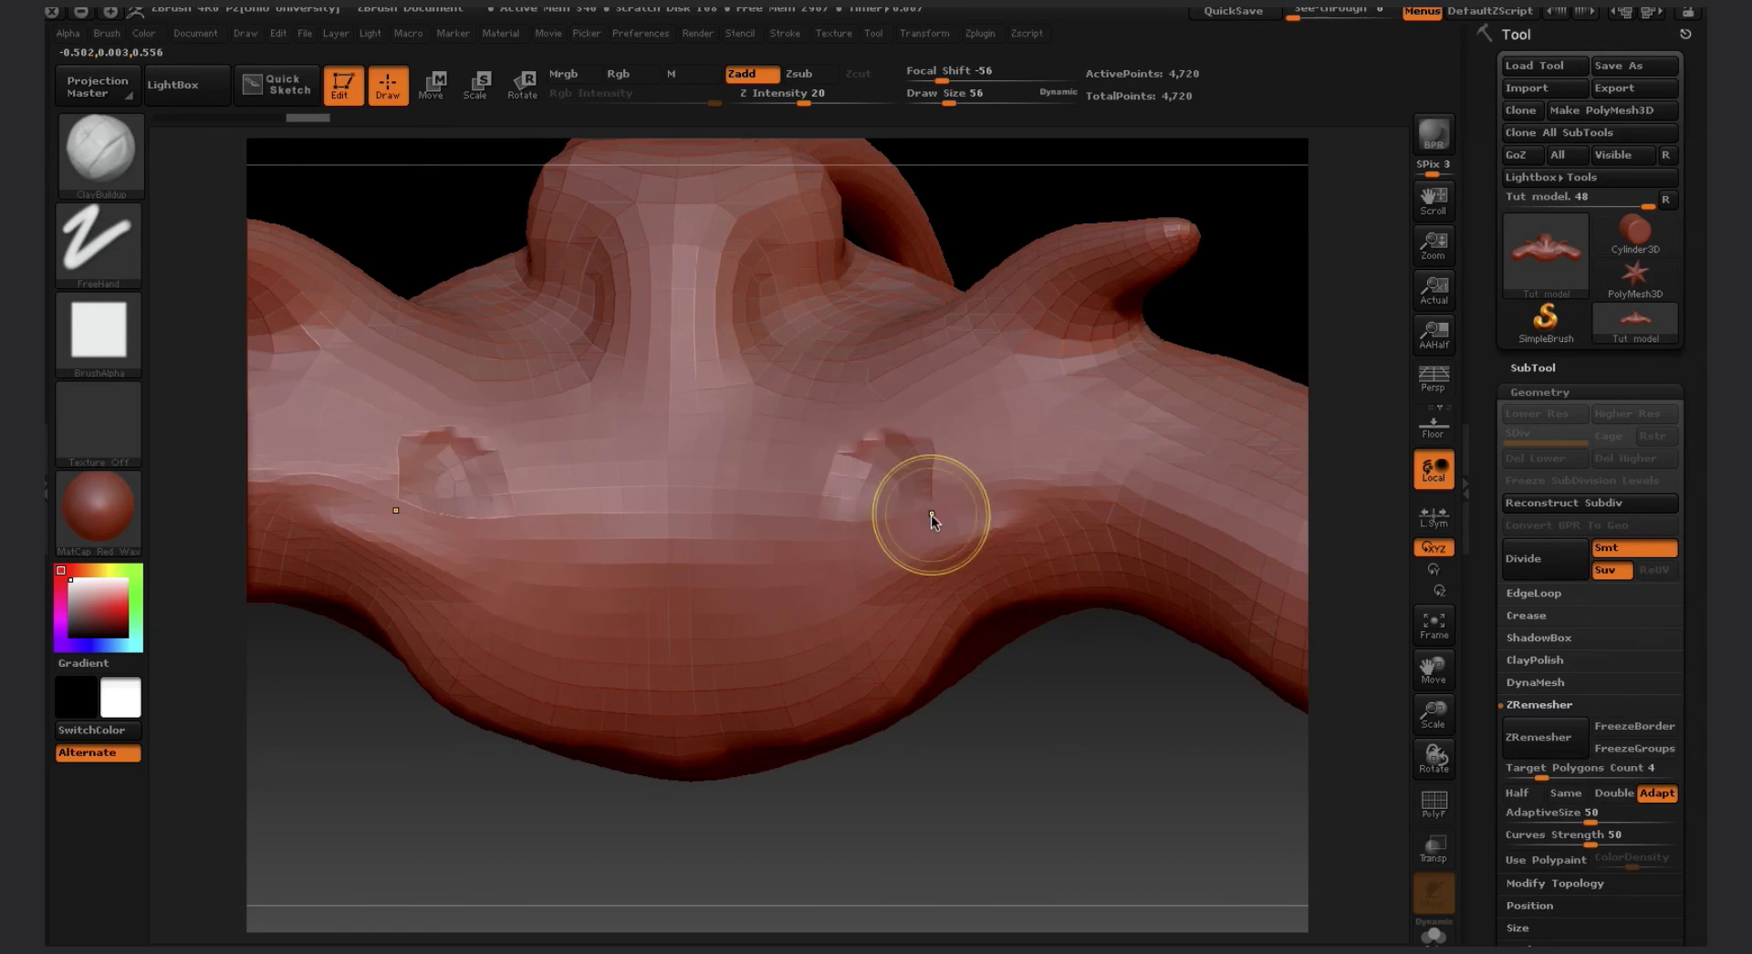
shift+drag(931, 512, 910, 482)
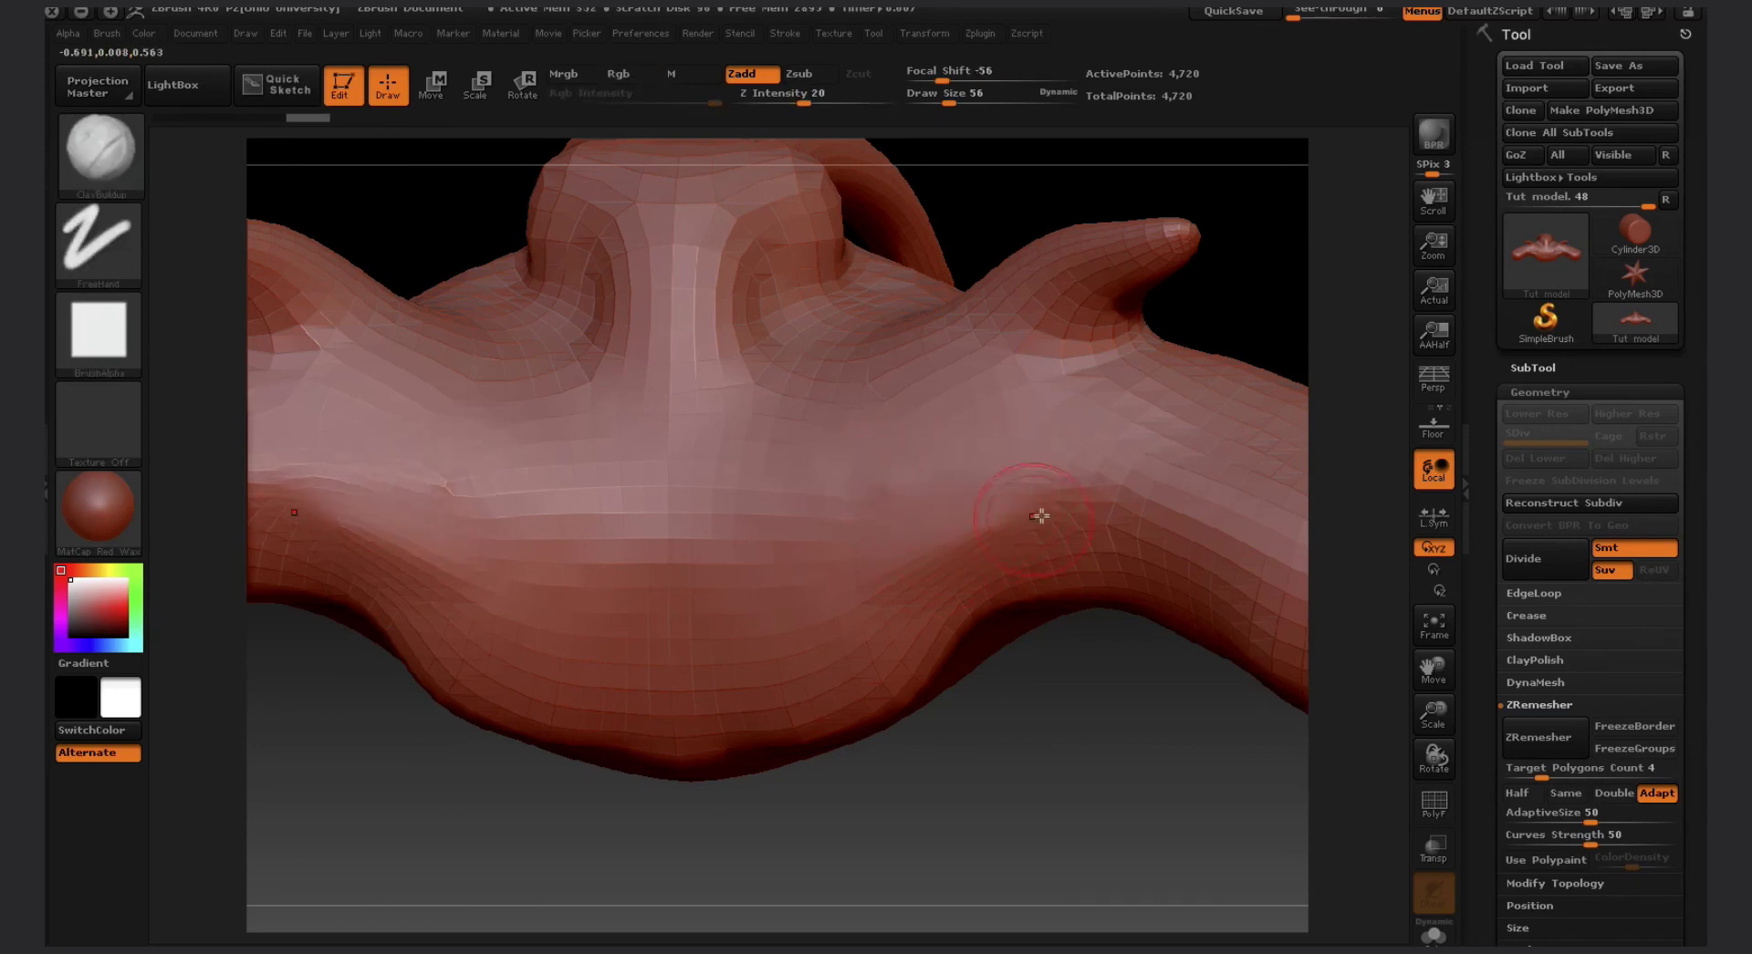
alt+drag(1009, 702, 1044, 682)
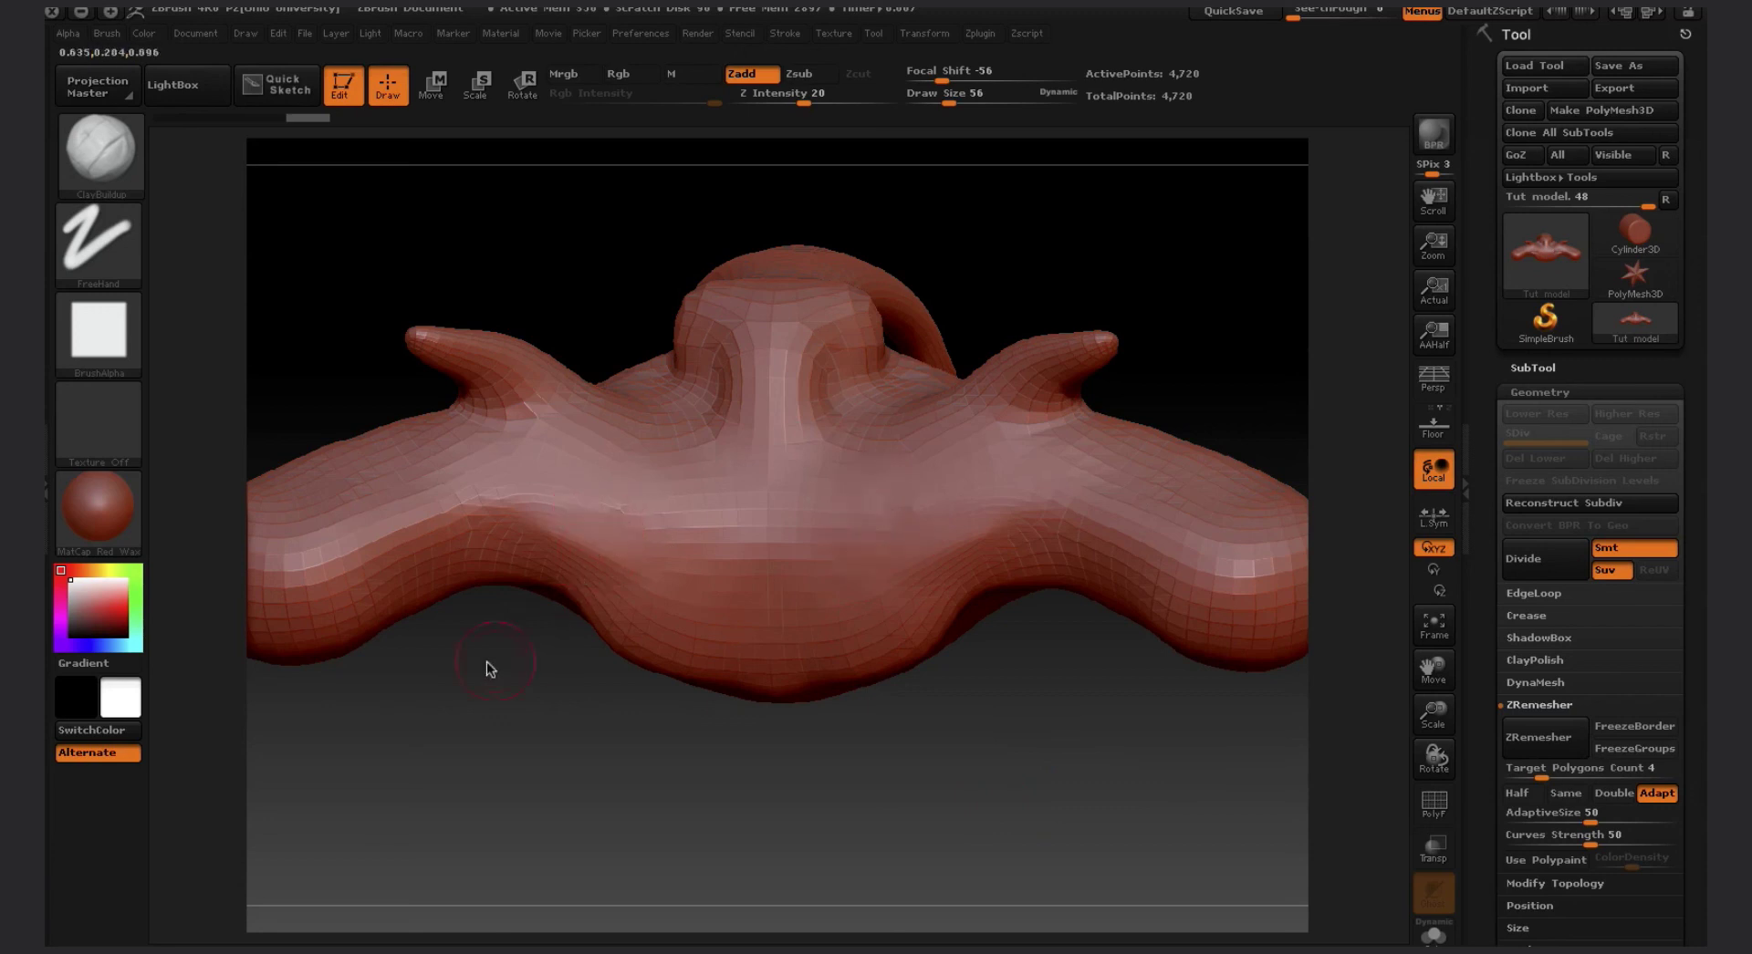
drag(489, 669, 704, 717)
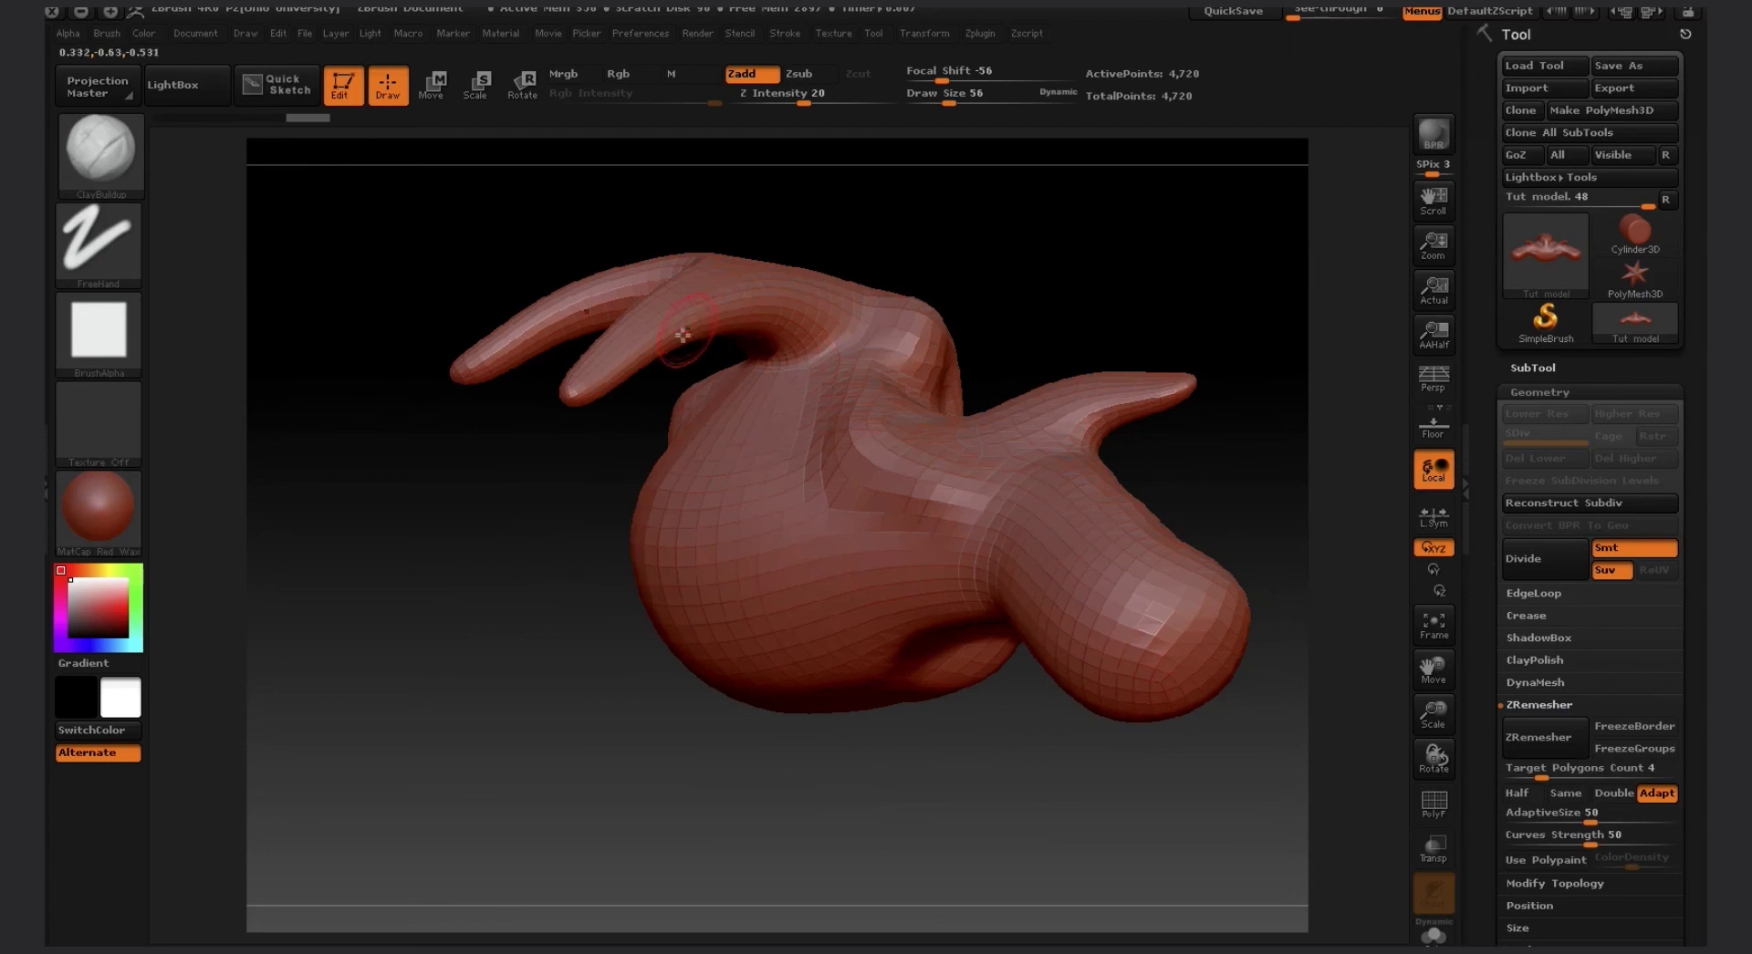
mouse_move(1012, 770)
mouse_down()
mouse_move(857, 762)
mouse_move(876, 750)
mouse_up()
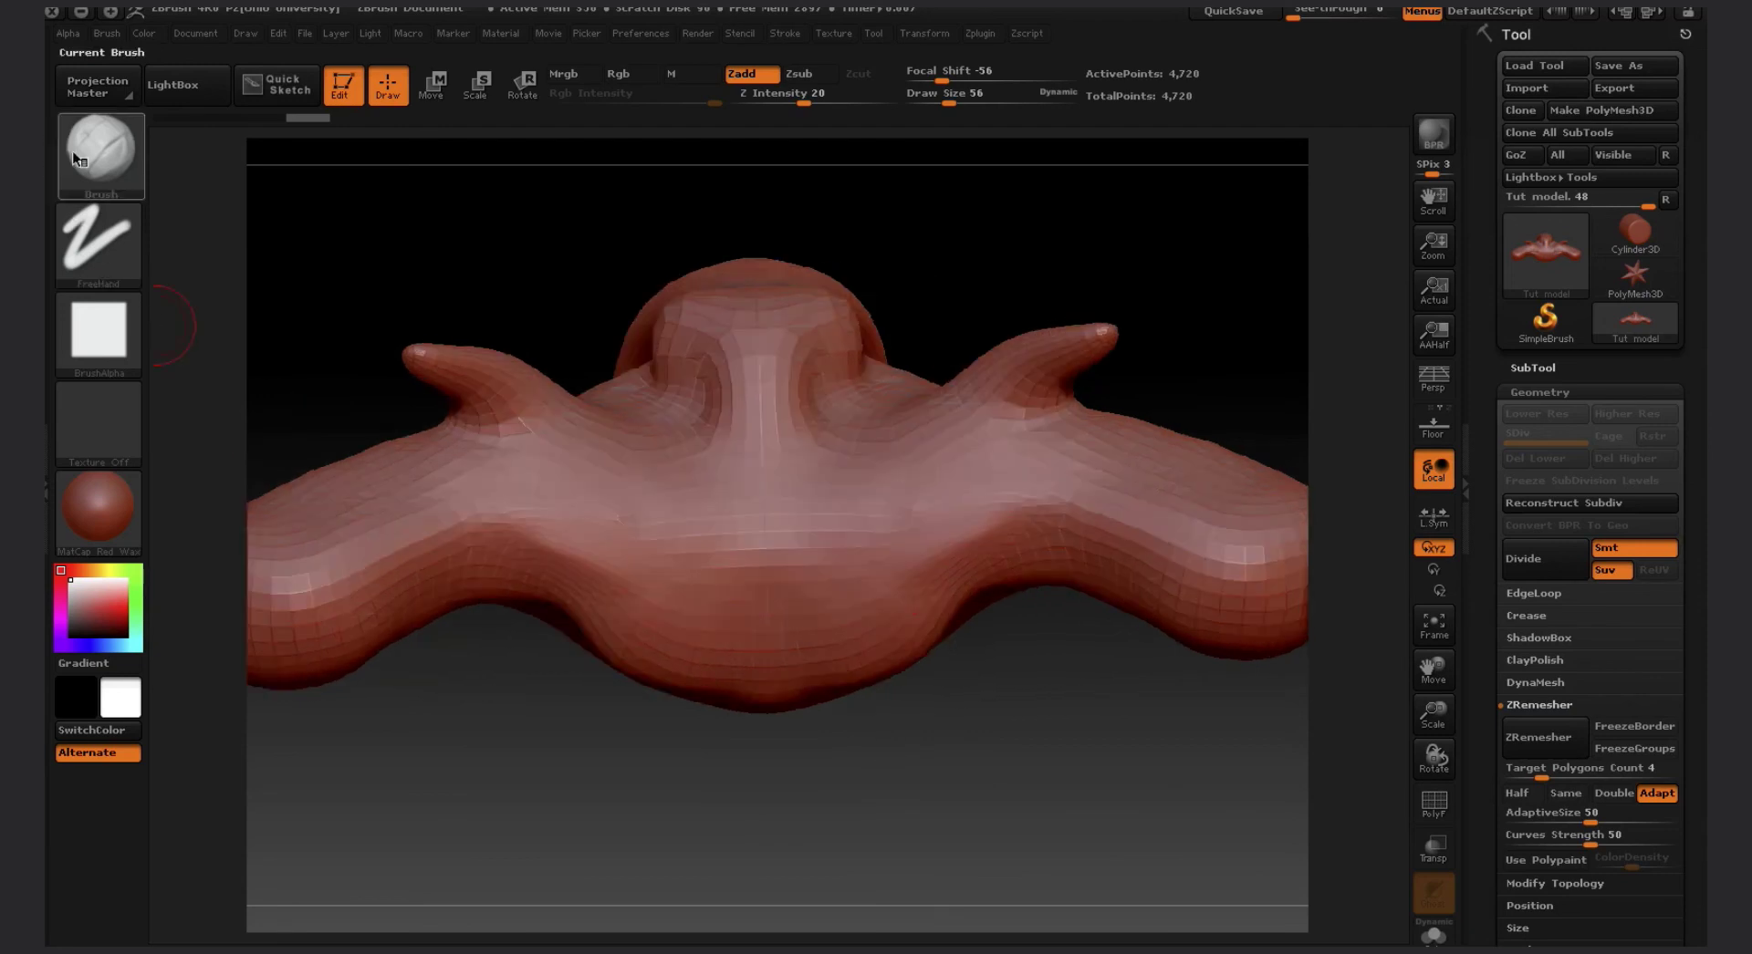
Select the Move brush and enlarge it to Draw Size 136
click(100, 171)
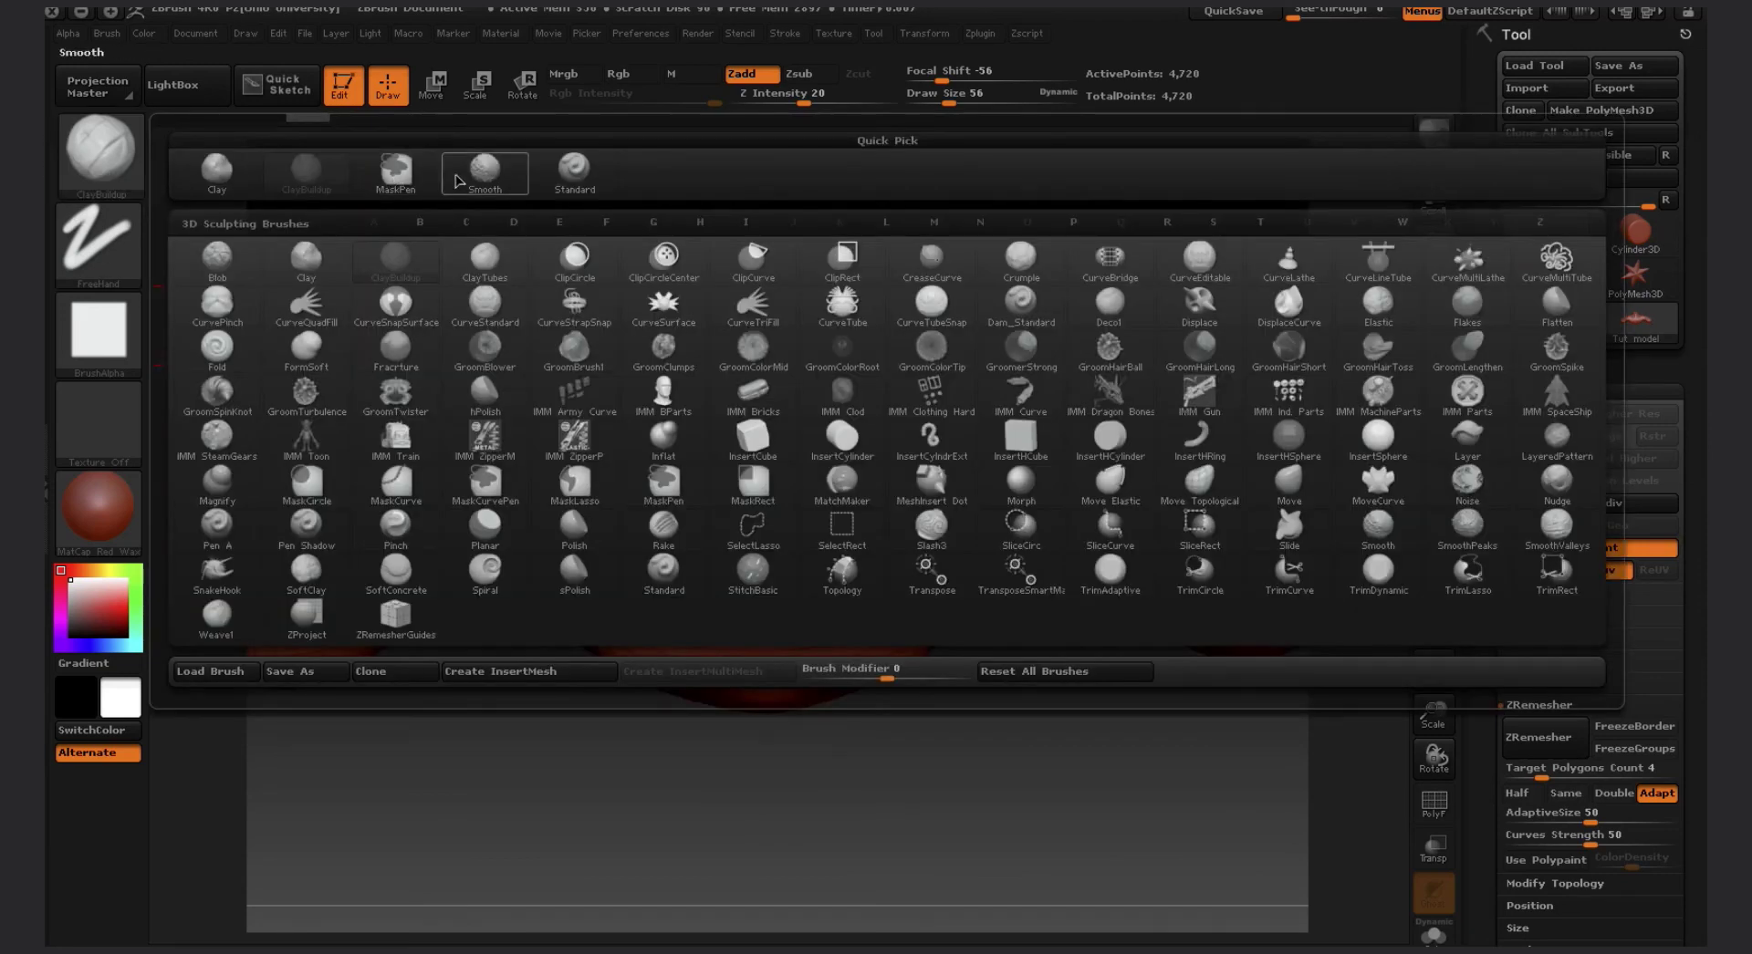
key(m)
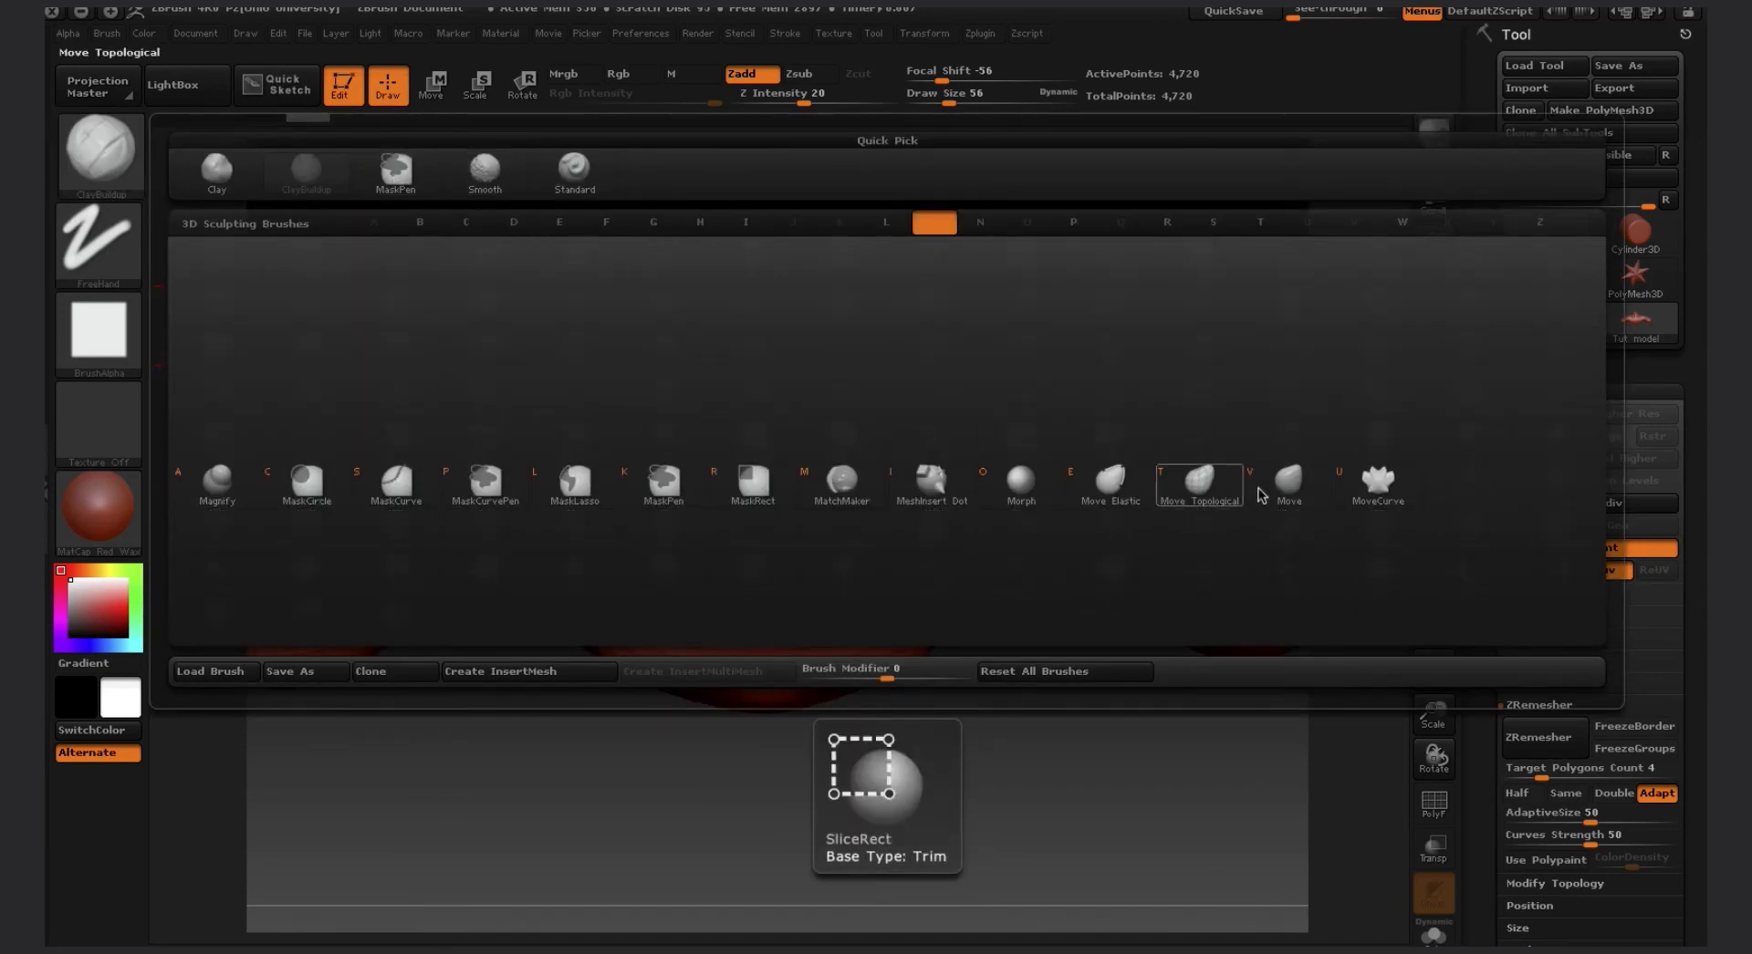
key(v)
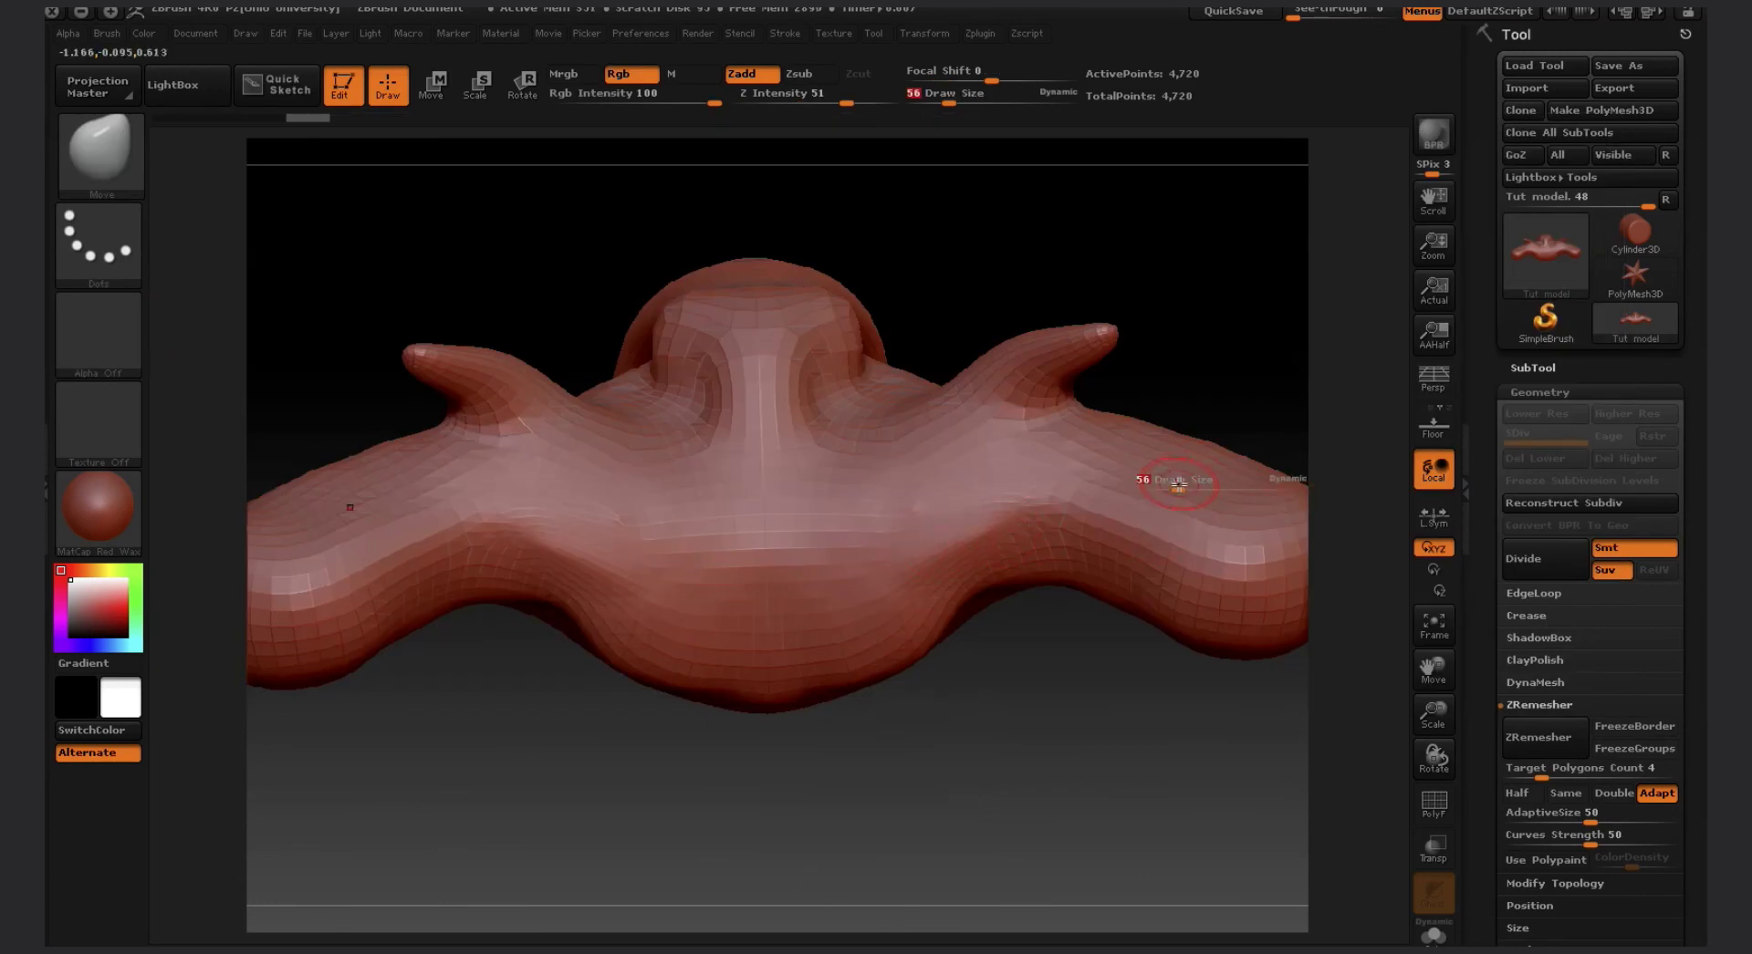
drag(1177, 486, 1245, 476)
Reshape the undersides and top edges of both arms with symmetric Move strokes
mouse_move(1188, 586)
mouse_down()
mouse_move(1048, 559)
mouse_move(1243, 613)
mouse_move(1268, 593)
mouse_up()
drag(1118, 434, 1134, 438)
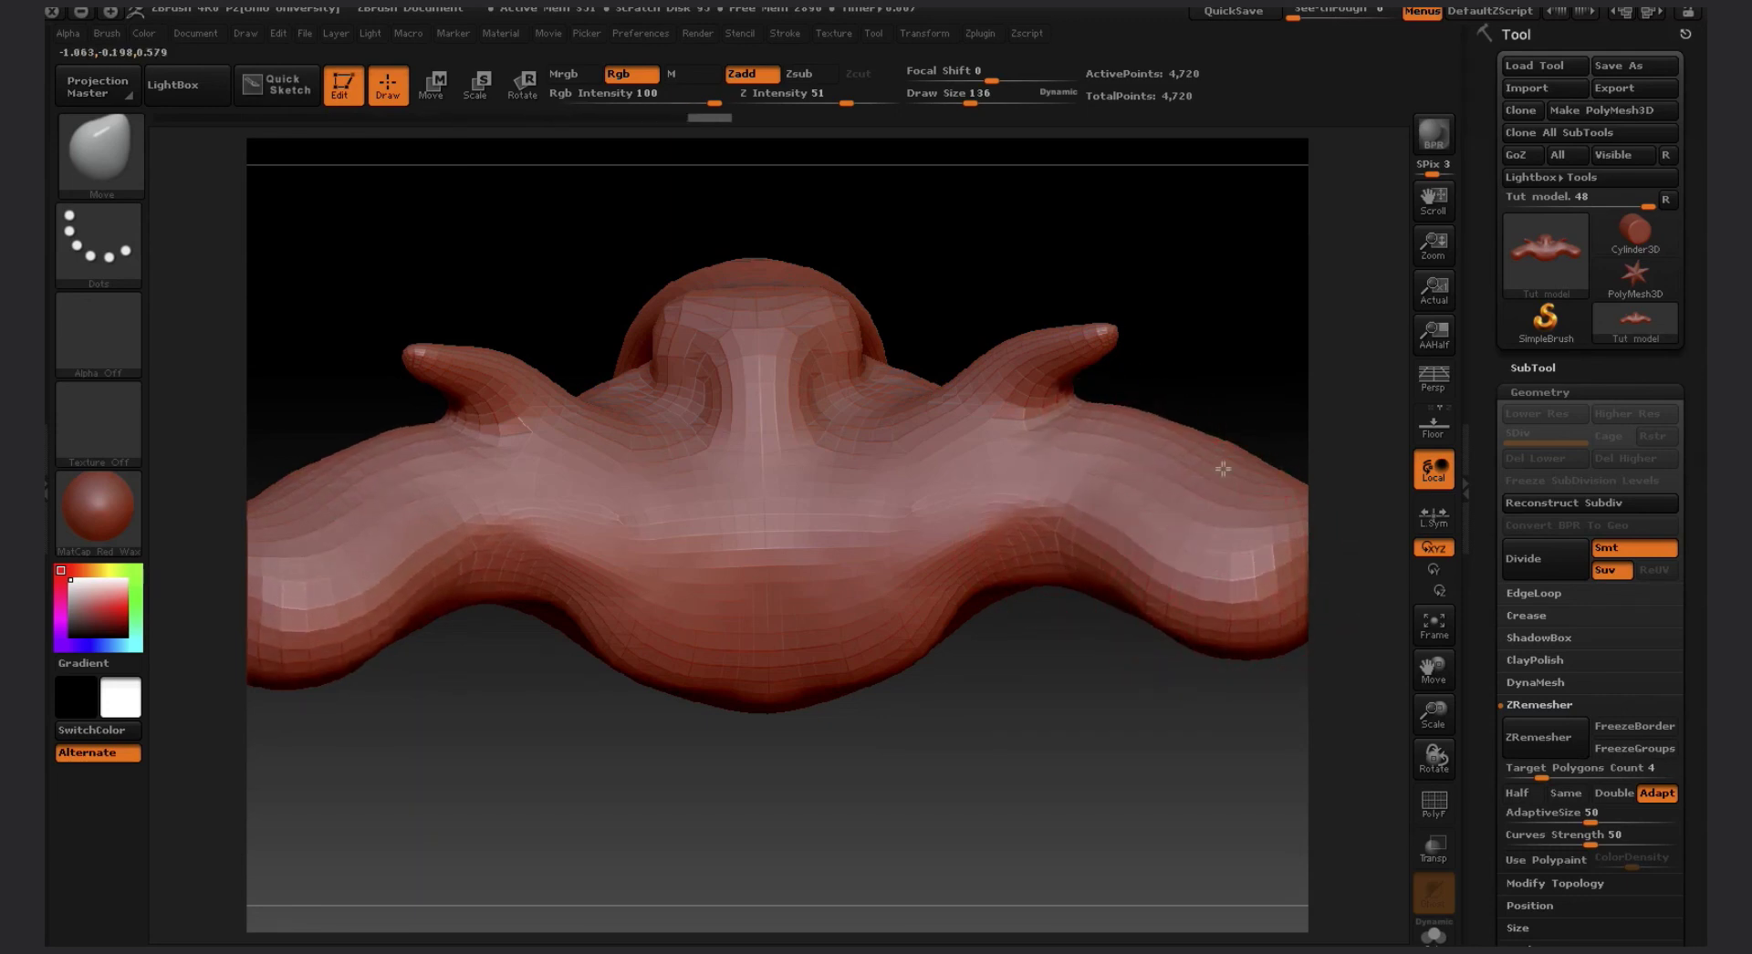
drag(1235, 477, 1264, 456)
mouse_move(417, 479)
mouse_down()
mouse_move(343, 487)
mouse_move(313, 478)
mouse_move(292, 508)
mouse_up()
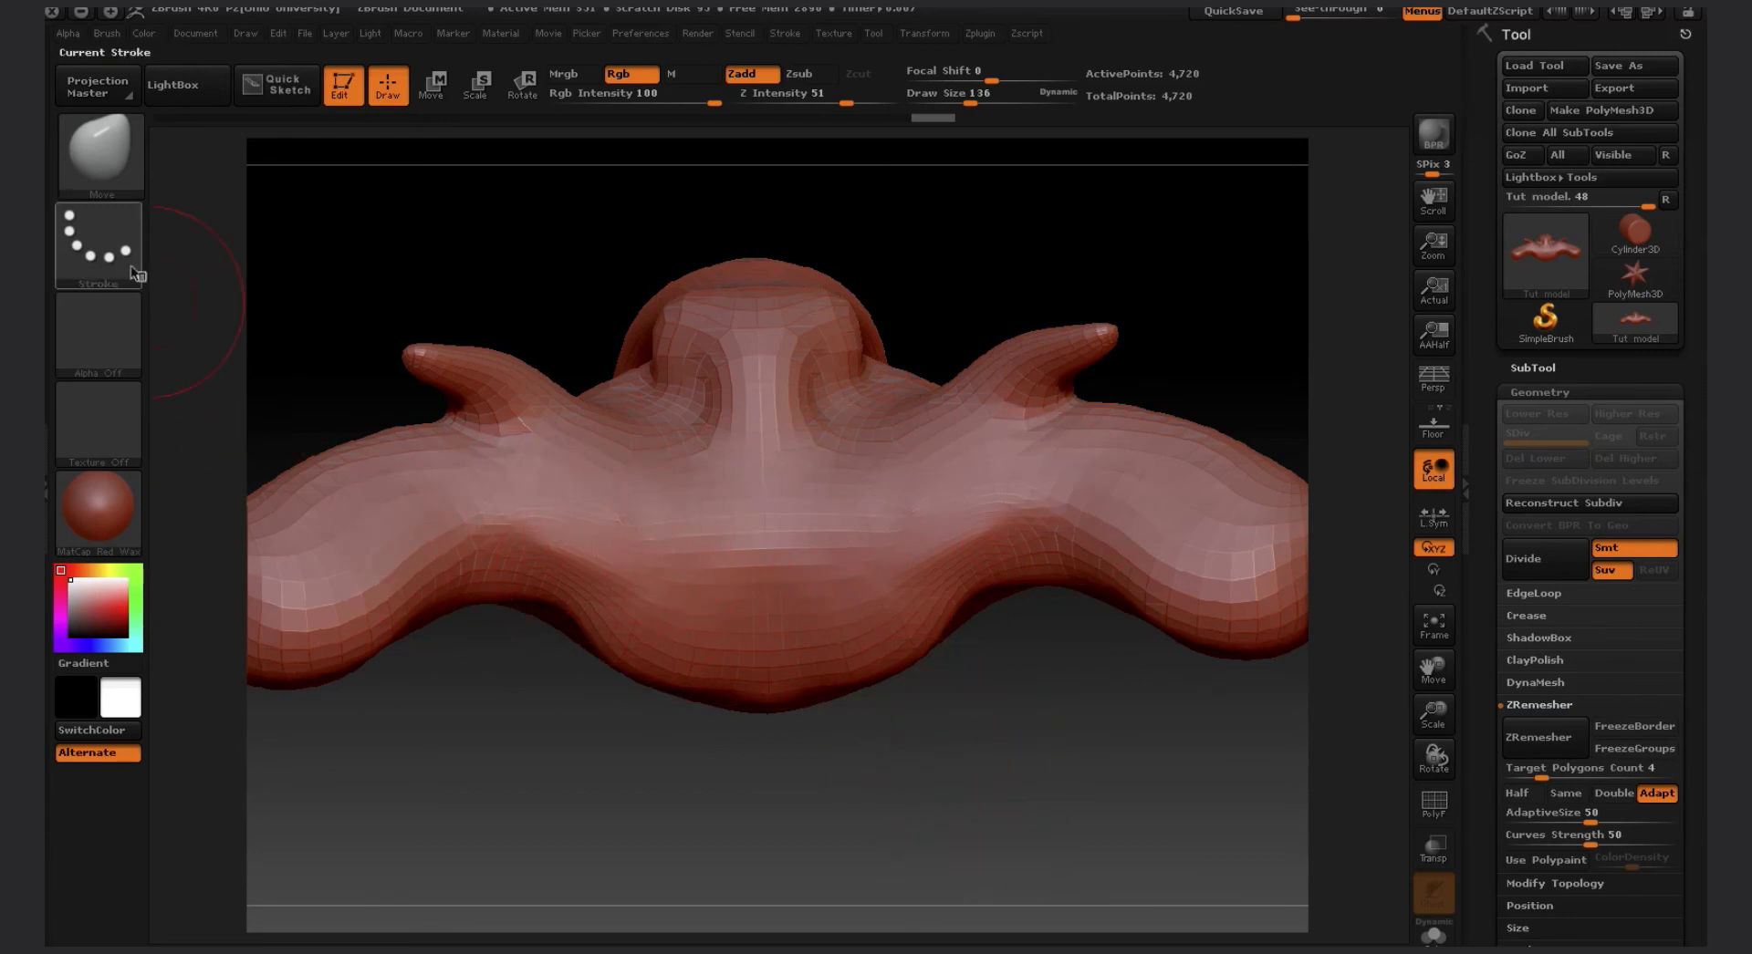
click(107, 161)
Switch back to the ClayBuildup brush and set Draw Size to 82
click(308, 172)
key(s)
drag(969, 546, 956, 545)
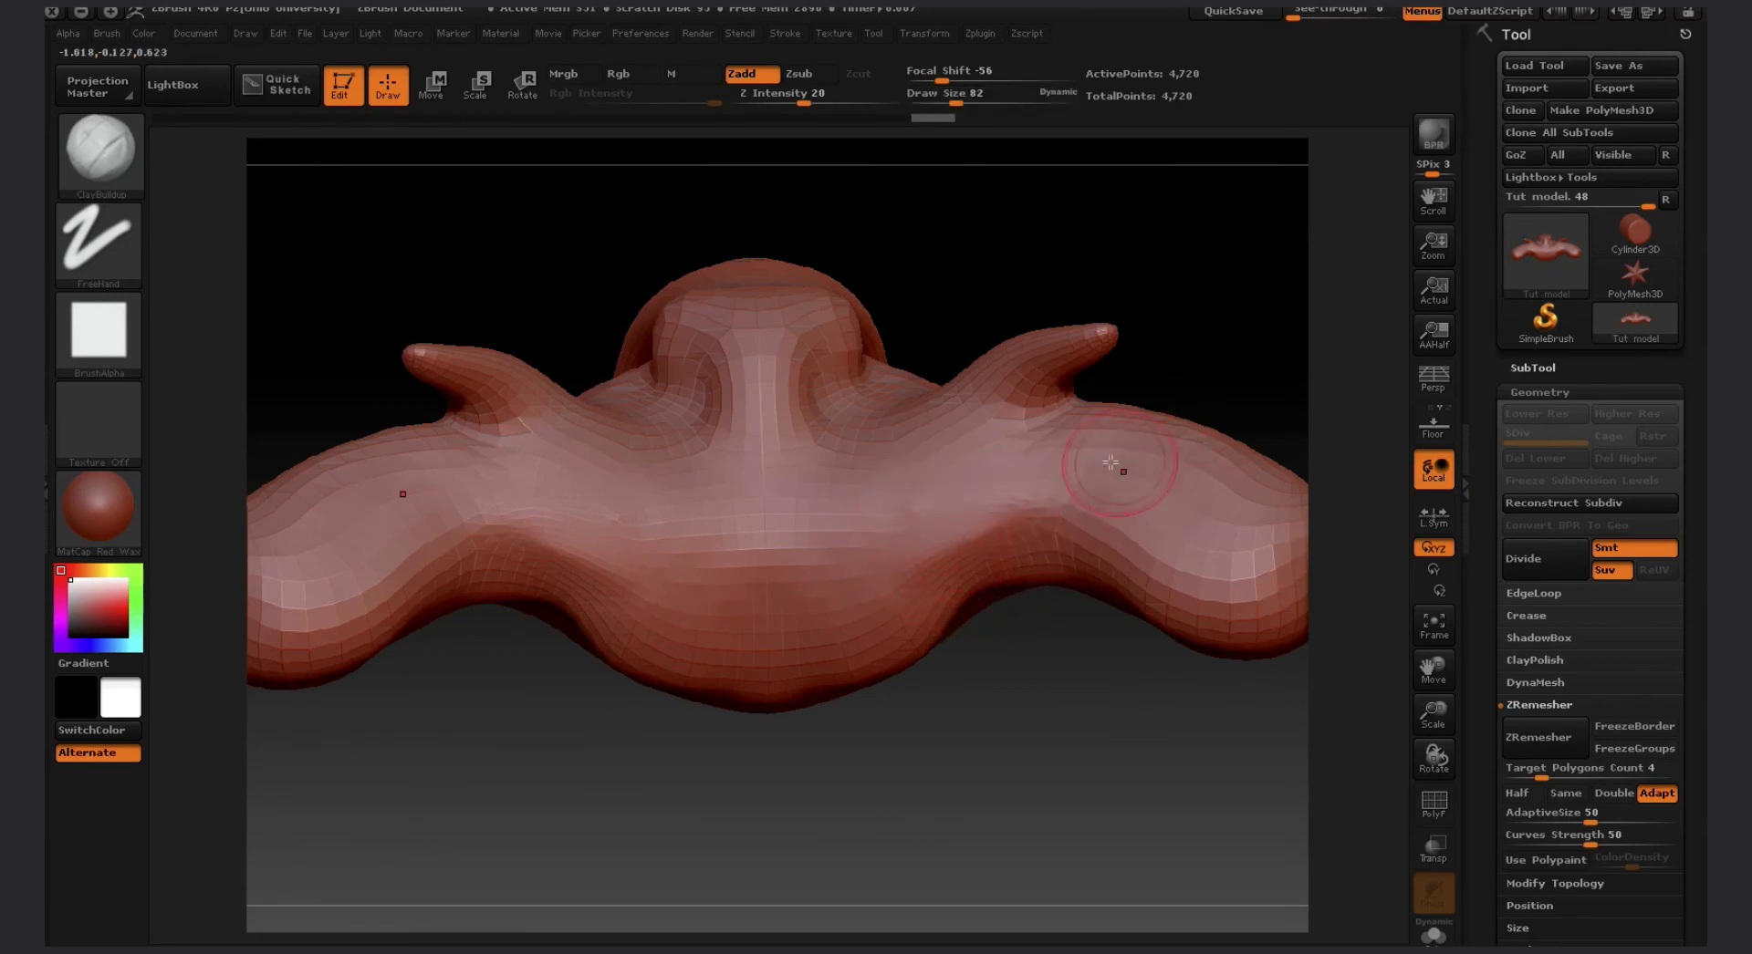
Build clay across both wings, smooth their lower part, and dent them symmetrically
mouse_move(1110, 464)
mouse_down()
mouse_move(1161, 461)
mouse_move(1117, 531)
mouse_move(1220, 504)
mouse_move(1201, 548)
mouse_move(1253, 527)
mouse_move(1251, 575)
mouse_move(1061, 556)
mouse_move(1254, 607)
mouse_move(1188, 617)
mouse_move(1153, 555)
mouse_move(1045, 507)
mouse_up()
mouse_move(1178, 481)
shift+mouse_down()
mouse_move(1233, 517)
mouse_move(1253, 574)
mouse_move(1153, 565)
shift+mouse_up()
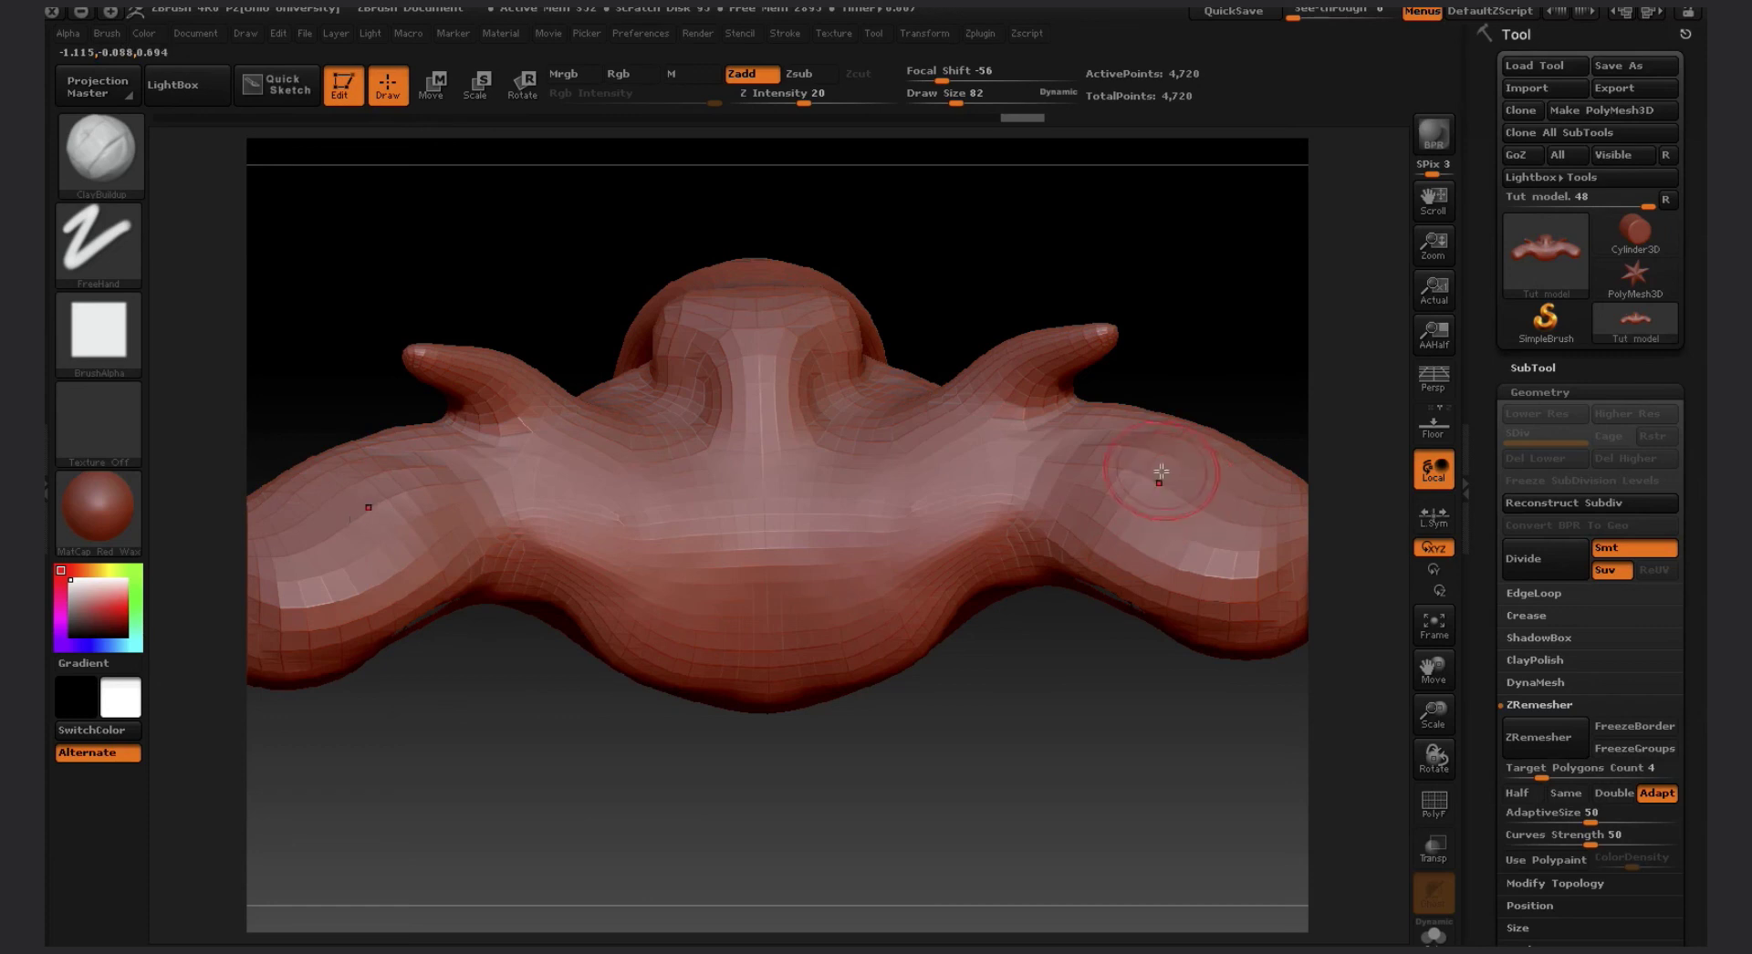
mouse_move(1160, 471)
mouse_down()
mouse_move(1213, 511)
mouse_move(1186, 539)
mouse_up()
Smooth the dented wing area, then carve and smooth the lower middle torso
drag(1076, 475, 1231, 547)
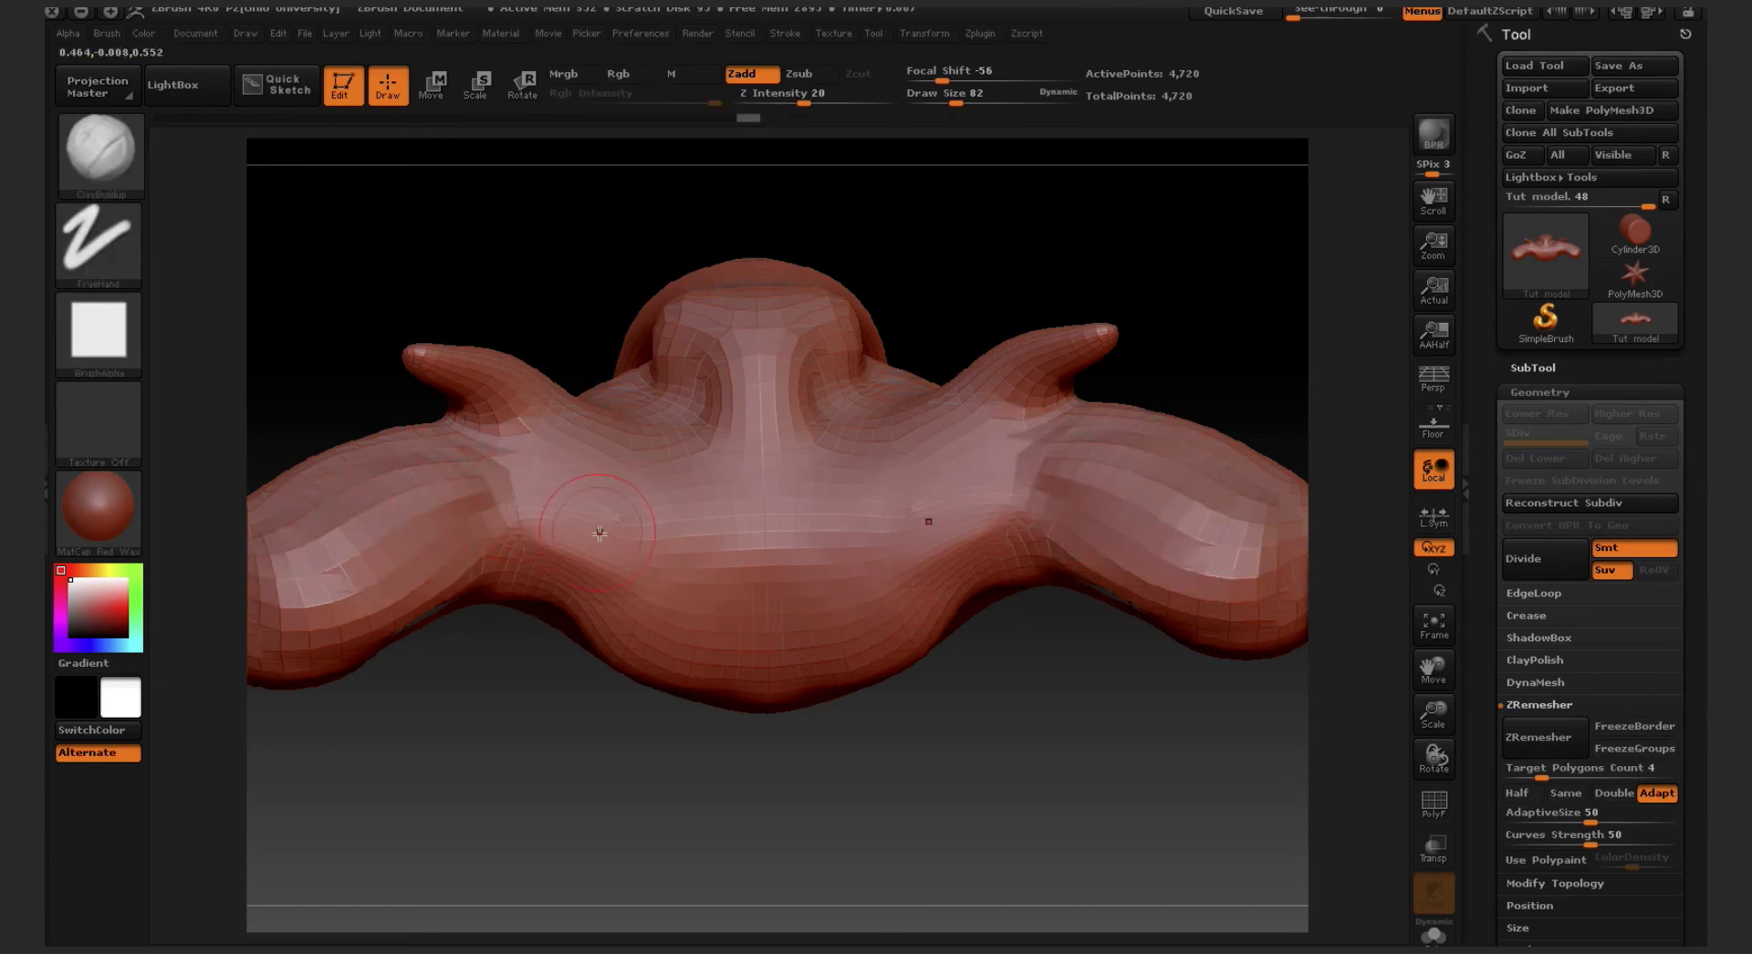
mouse_move(598, 534)
mouse_down()
mouse_move(684, 587)
mouse_move(726, 586)
mouse_move(608, 561)
mouse_move(674, 595)
mouse_move(710, 559)
mouse_move(657, 557)
mouse_up()
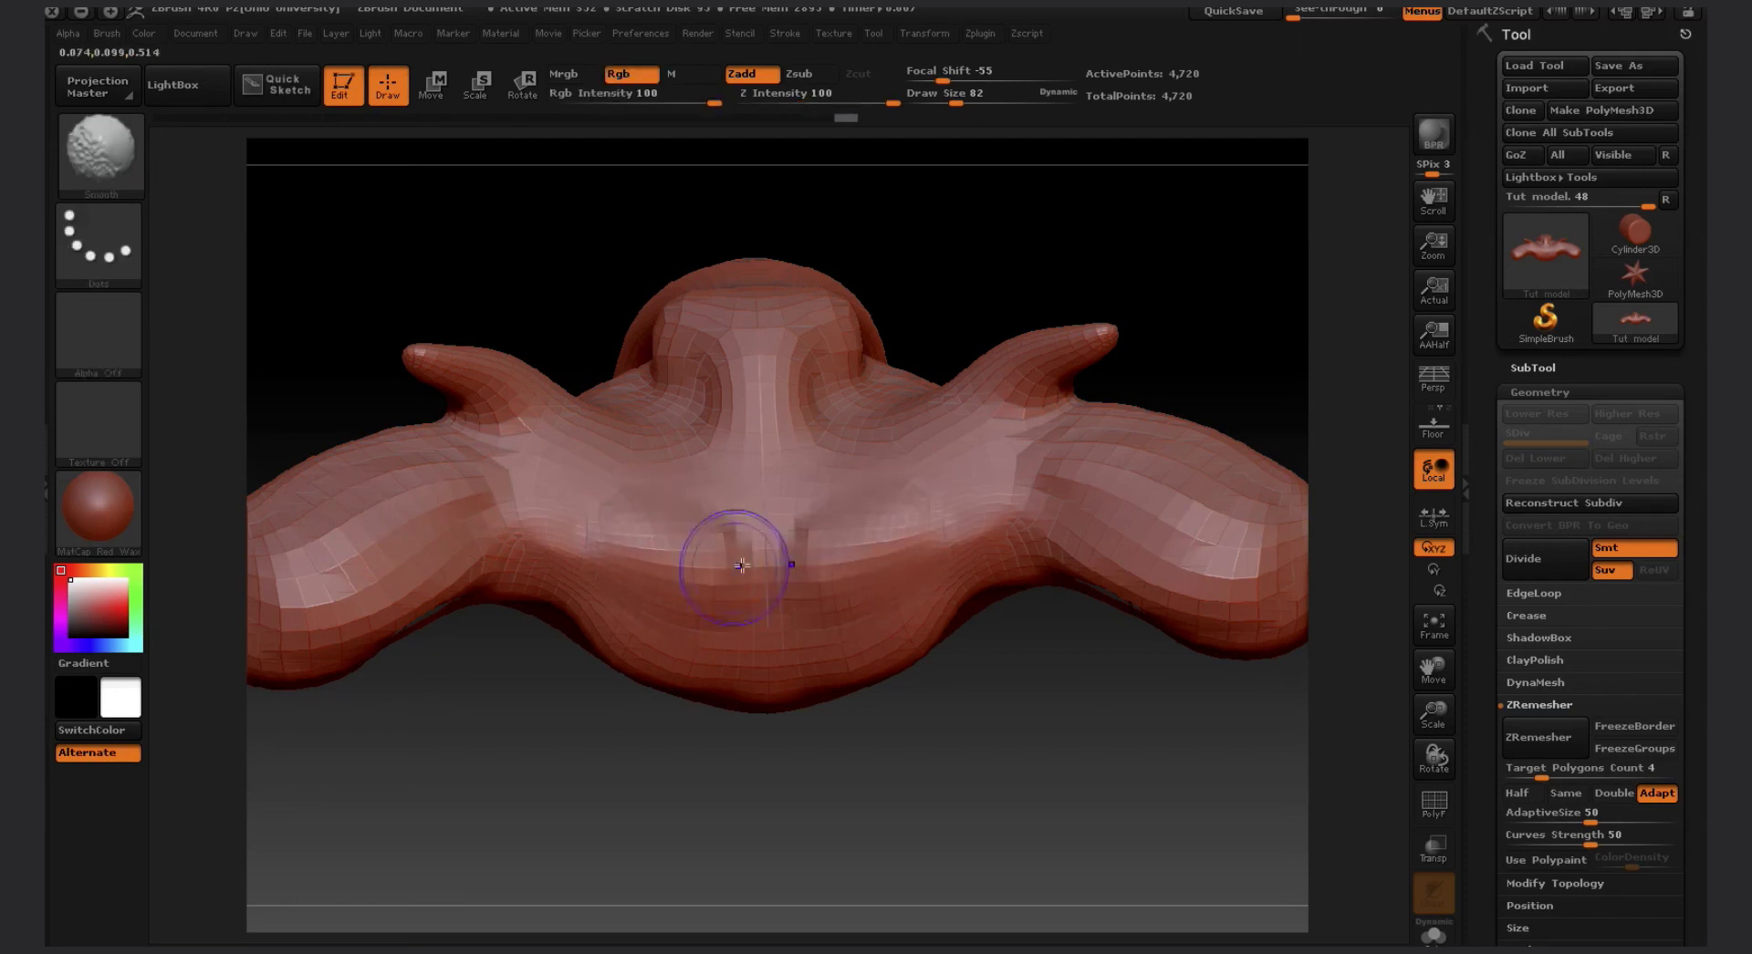
mouse_move(872, 598)
mouse_down()
mouse_move(950, 553)
mouse_move(971, 513)
mouse_move(937, 561)
mouse_move(844, 594)
mouse_move(951, 545)
mouse_up()
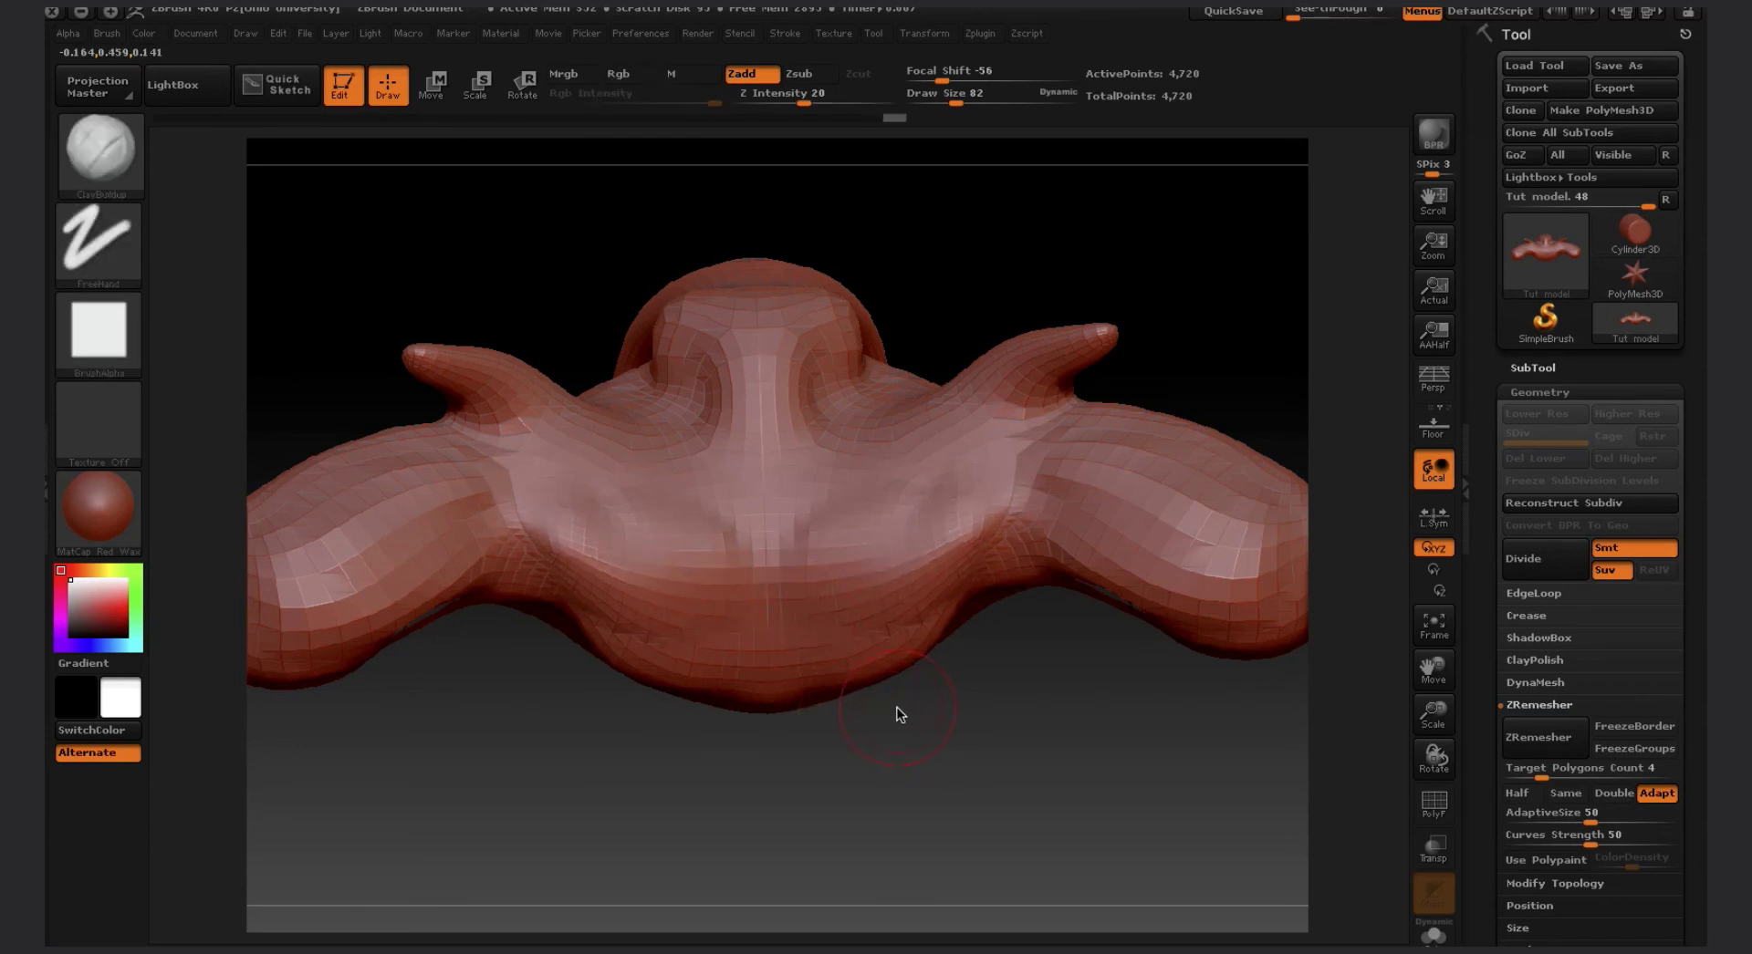